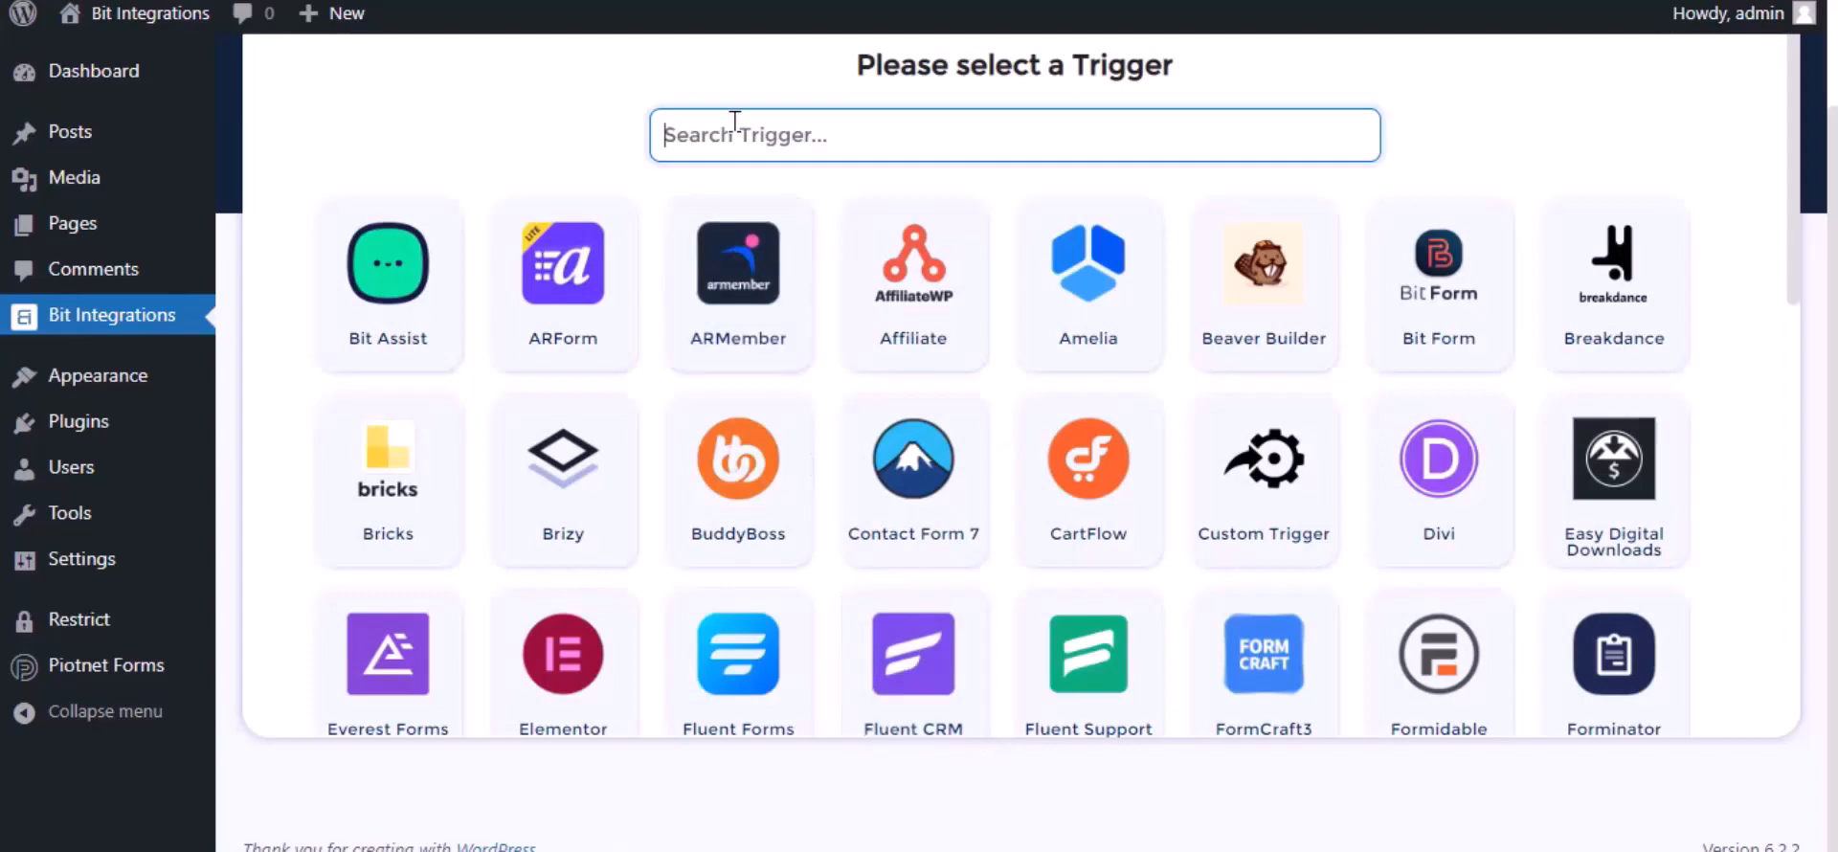
Search 'pio', set Piotnet Forms with its Contact Forms form as the trigger, and continue
{"action": "type", "text": "pi"}
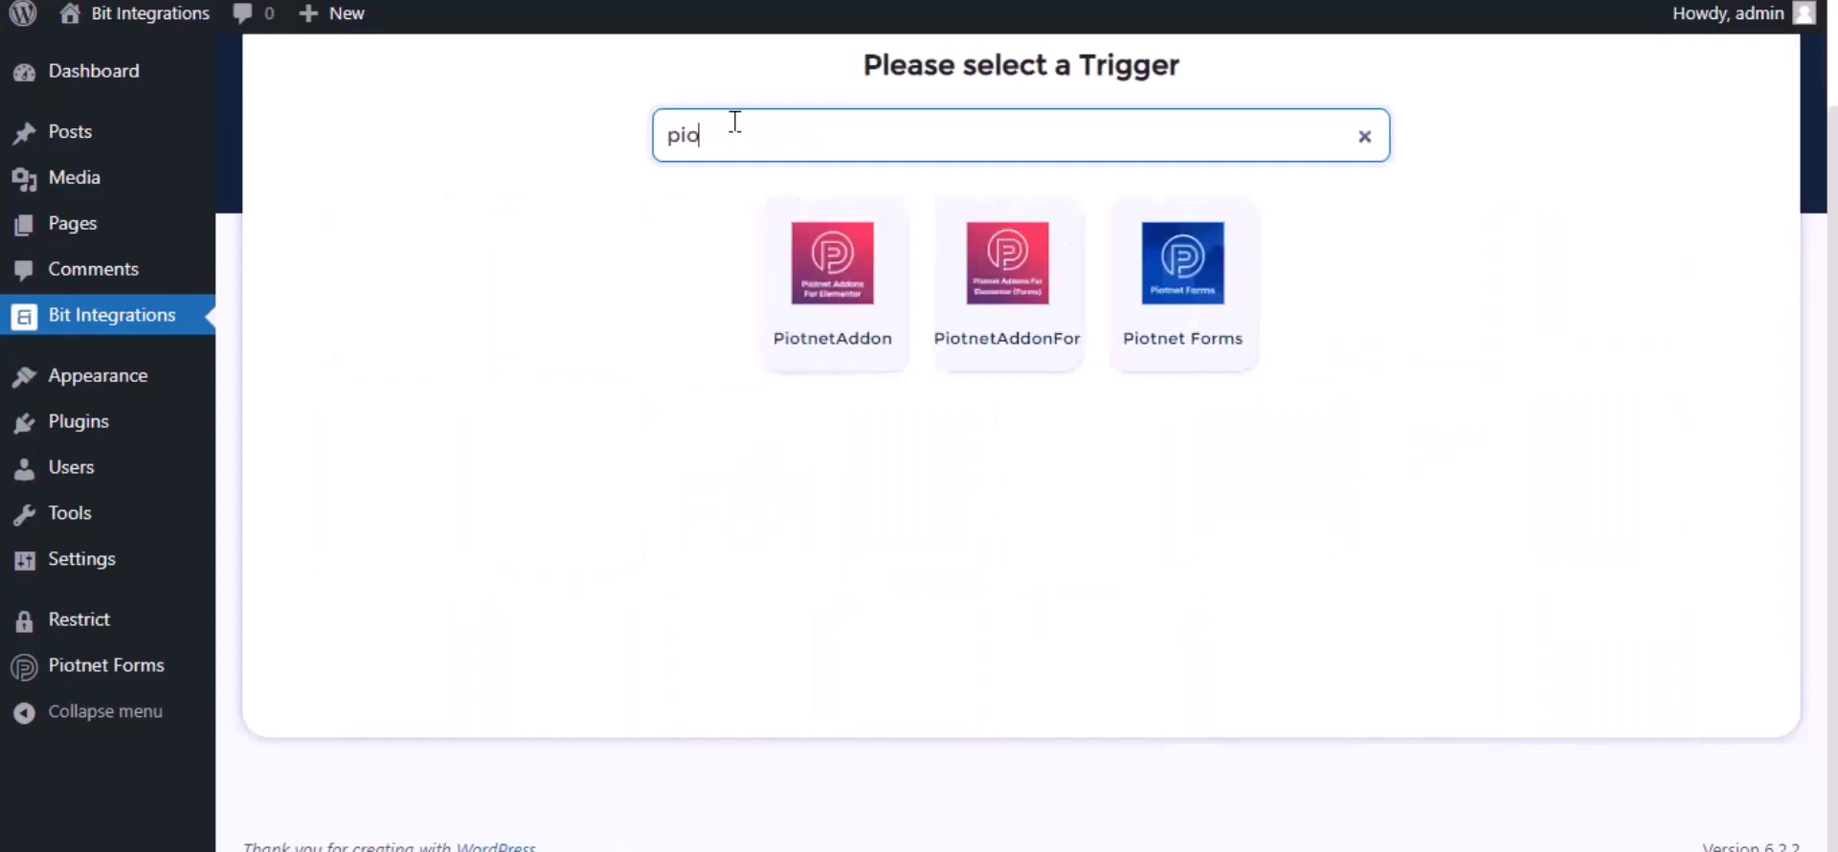
{"action": "type", "text": "o"}
{"action": "left_click", "coordinate": [1170, 299]}
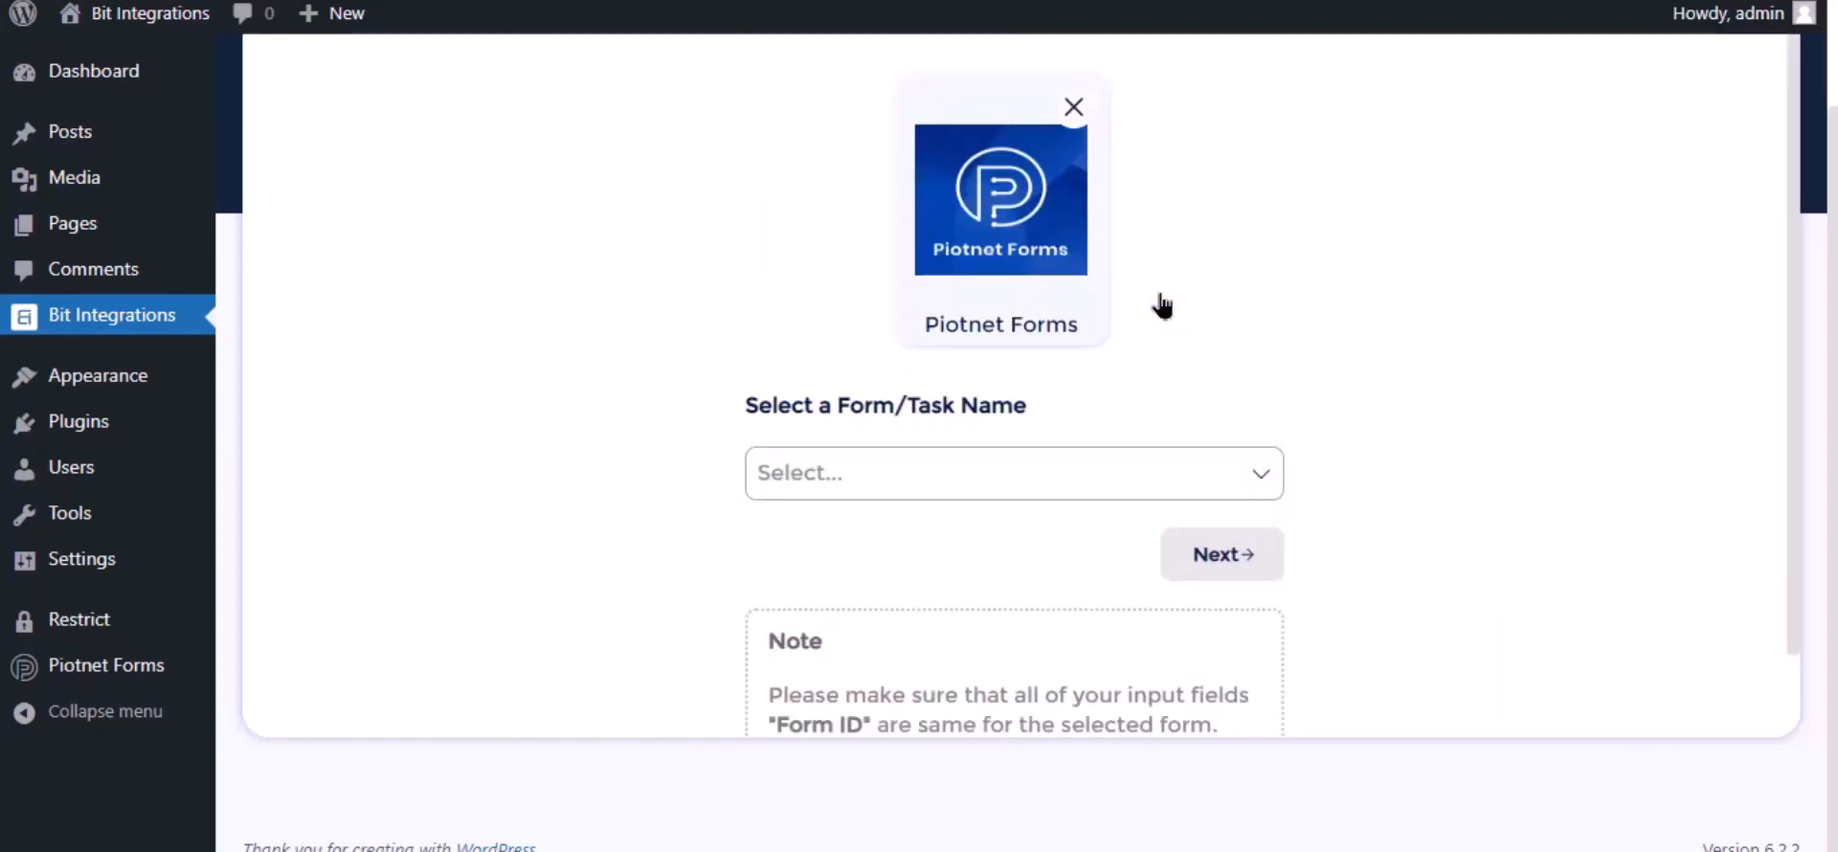
{"action": "left_click", "coordinate": [880, 489]}
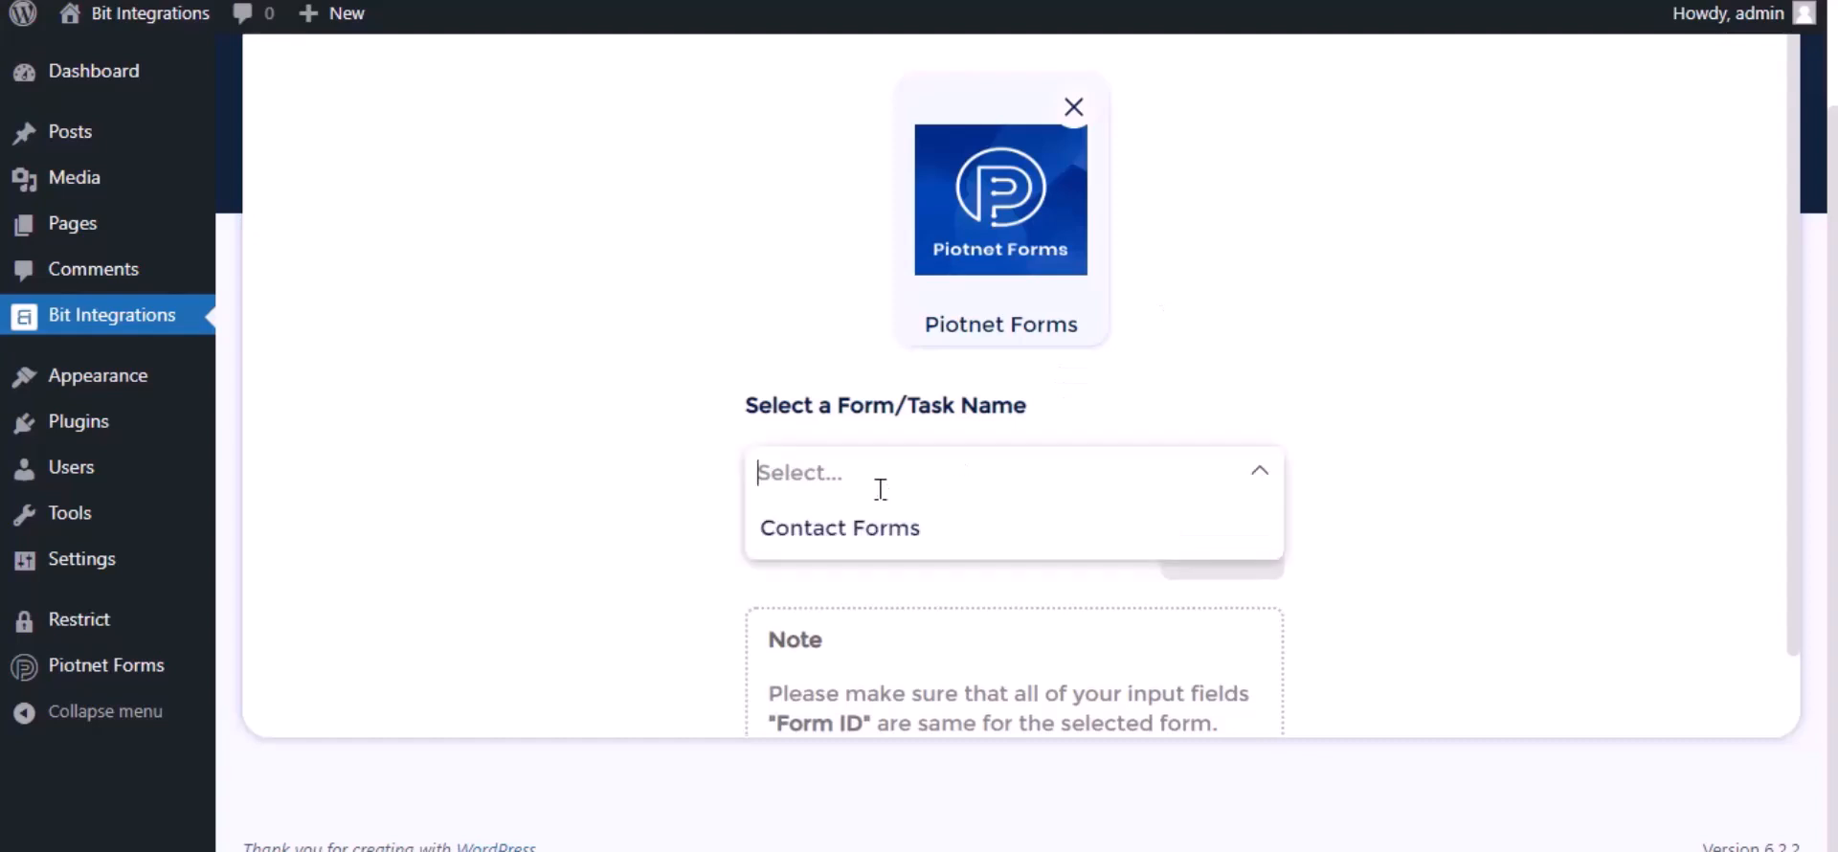
{"action": "left_click", "coordinate": [871, 523]}
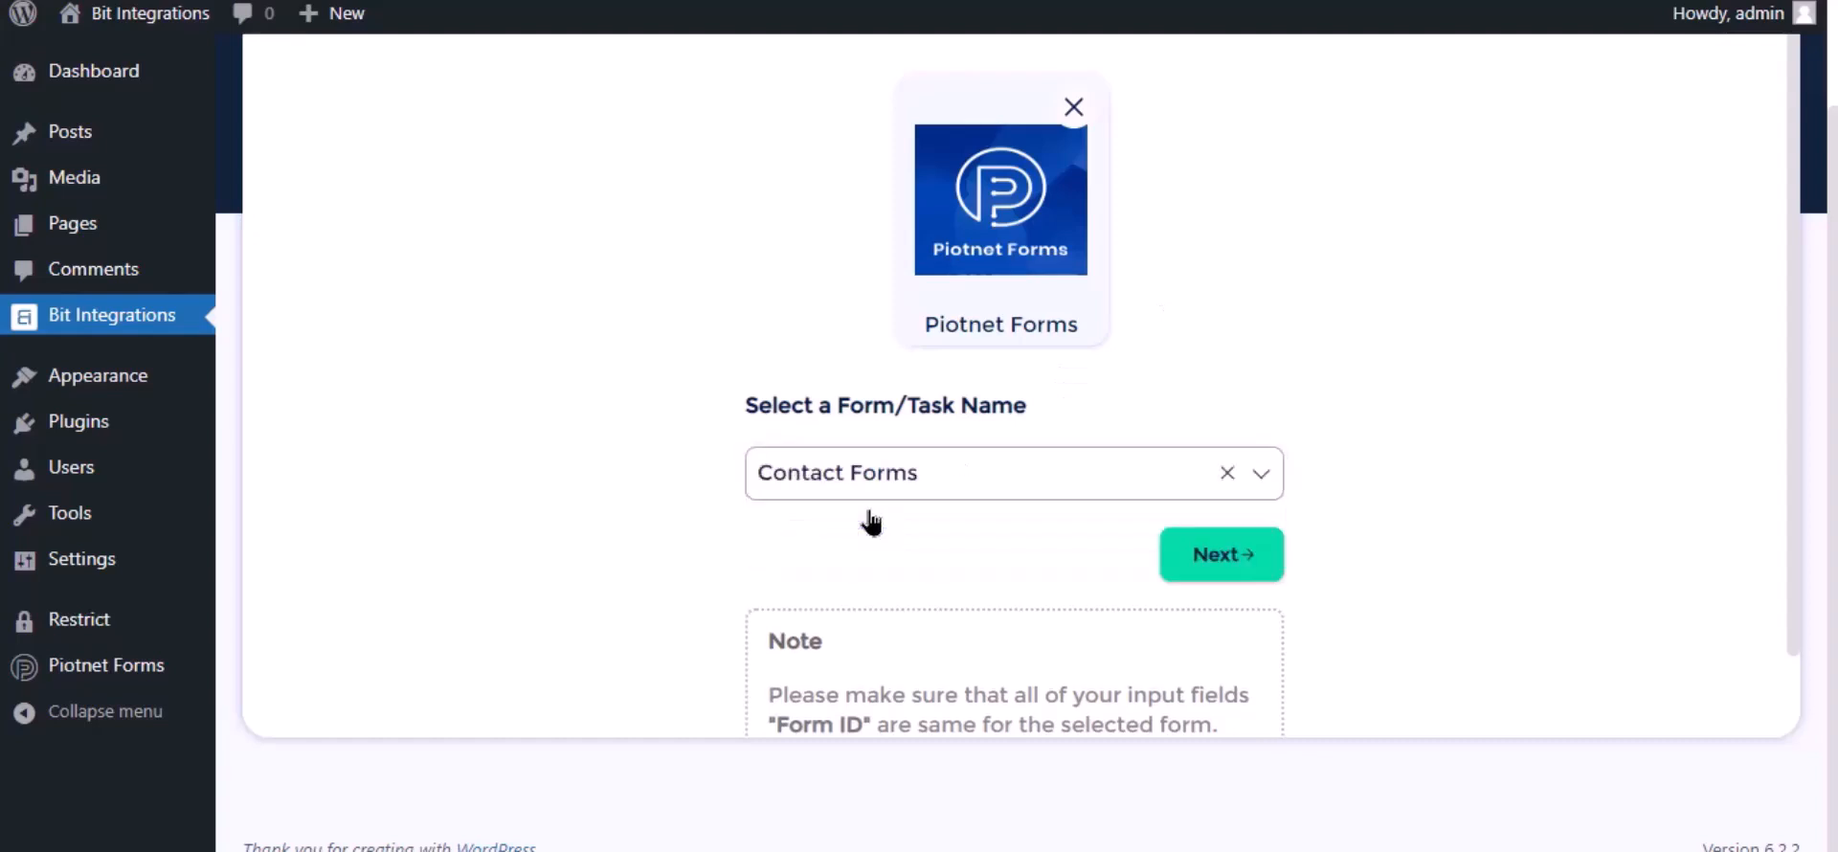
{"action": "left_click", "coordinate": [1219, 565]}
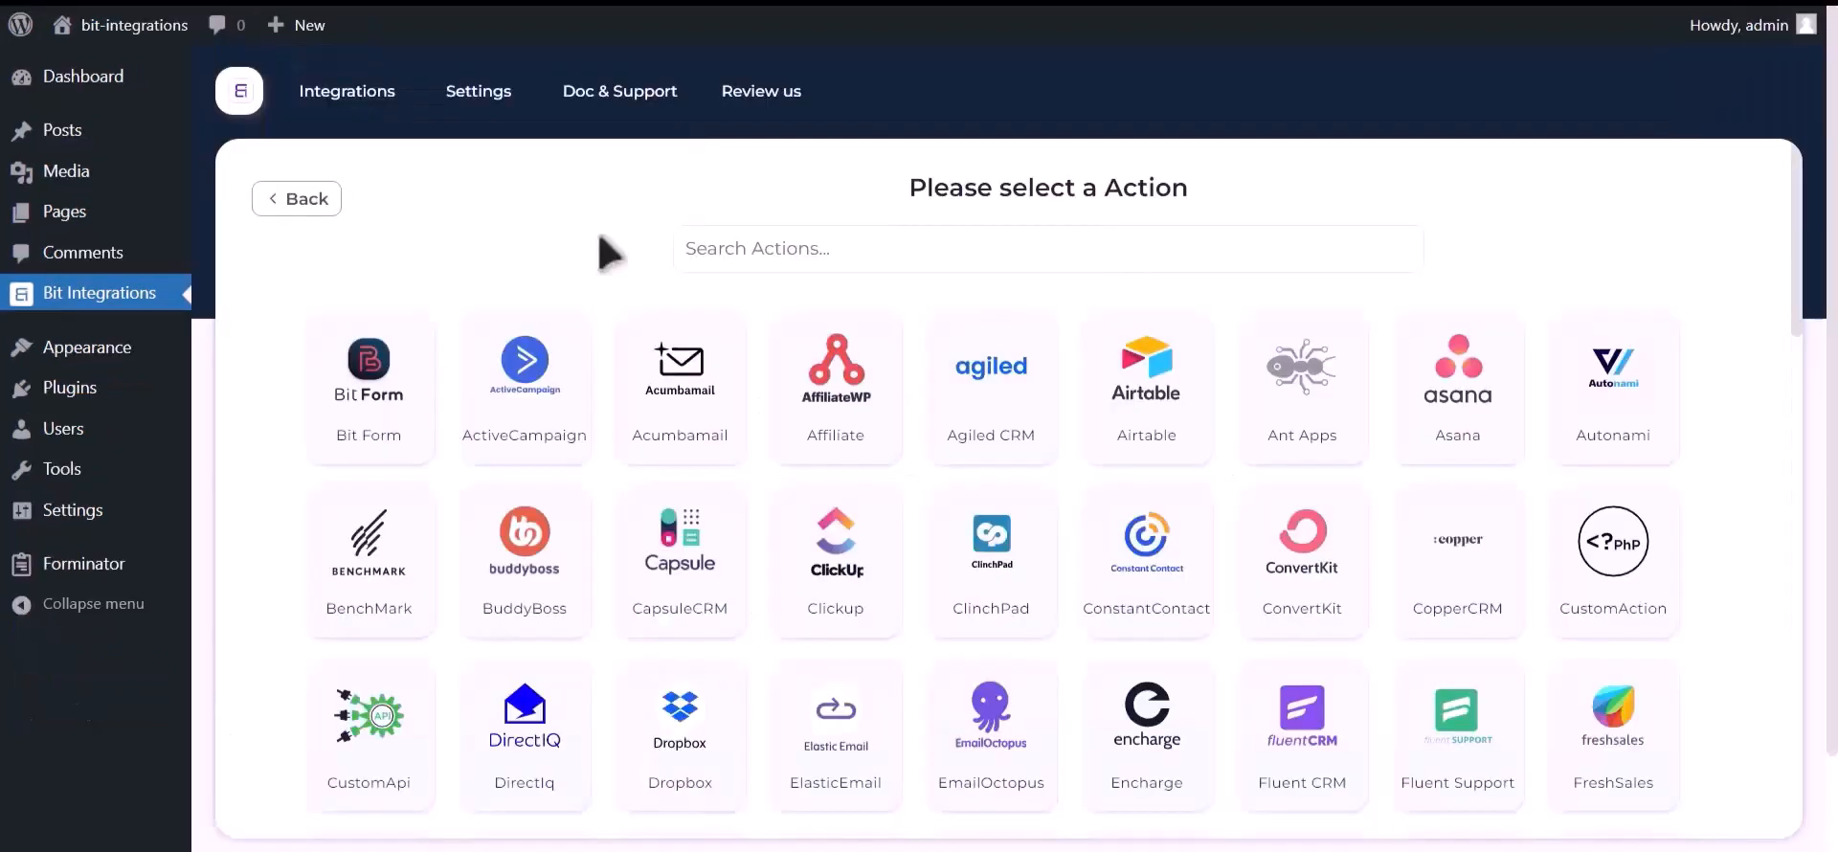
Choose Google Contacts as the action and follow its Google API Console credentials link
{"action": "left_click", "coordinate": [871, 247]}
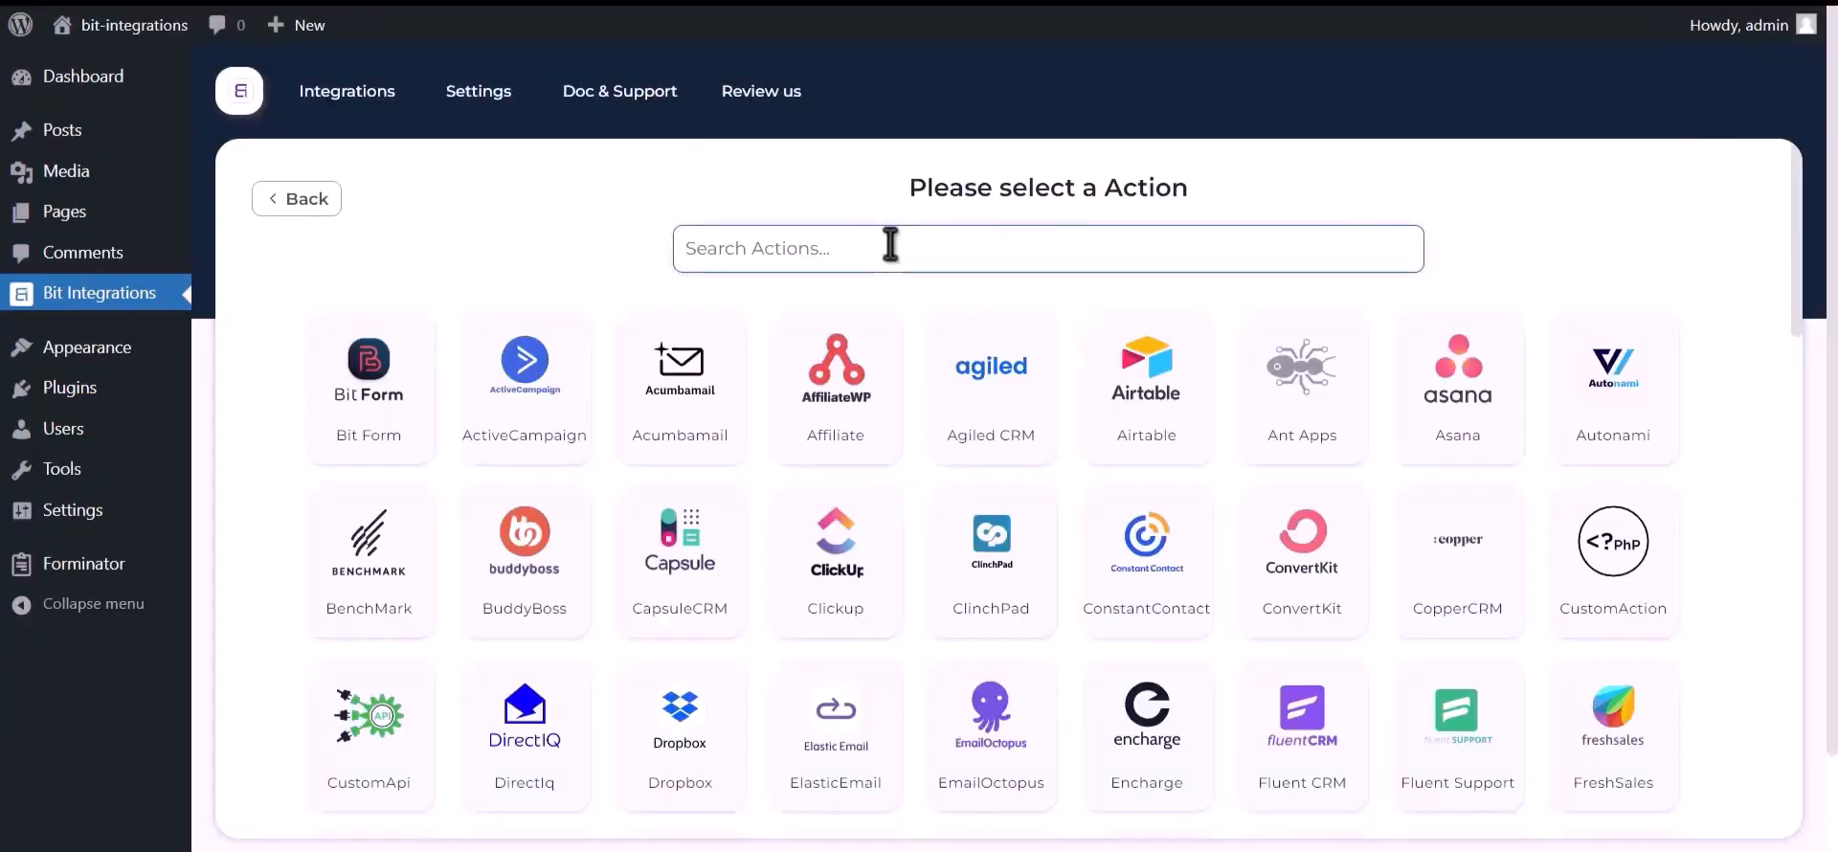
{"action": "type", "text": "google contacts"}
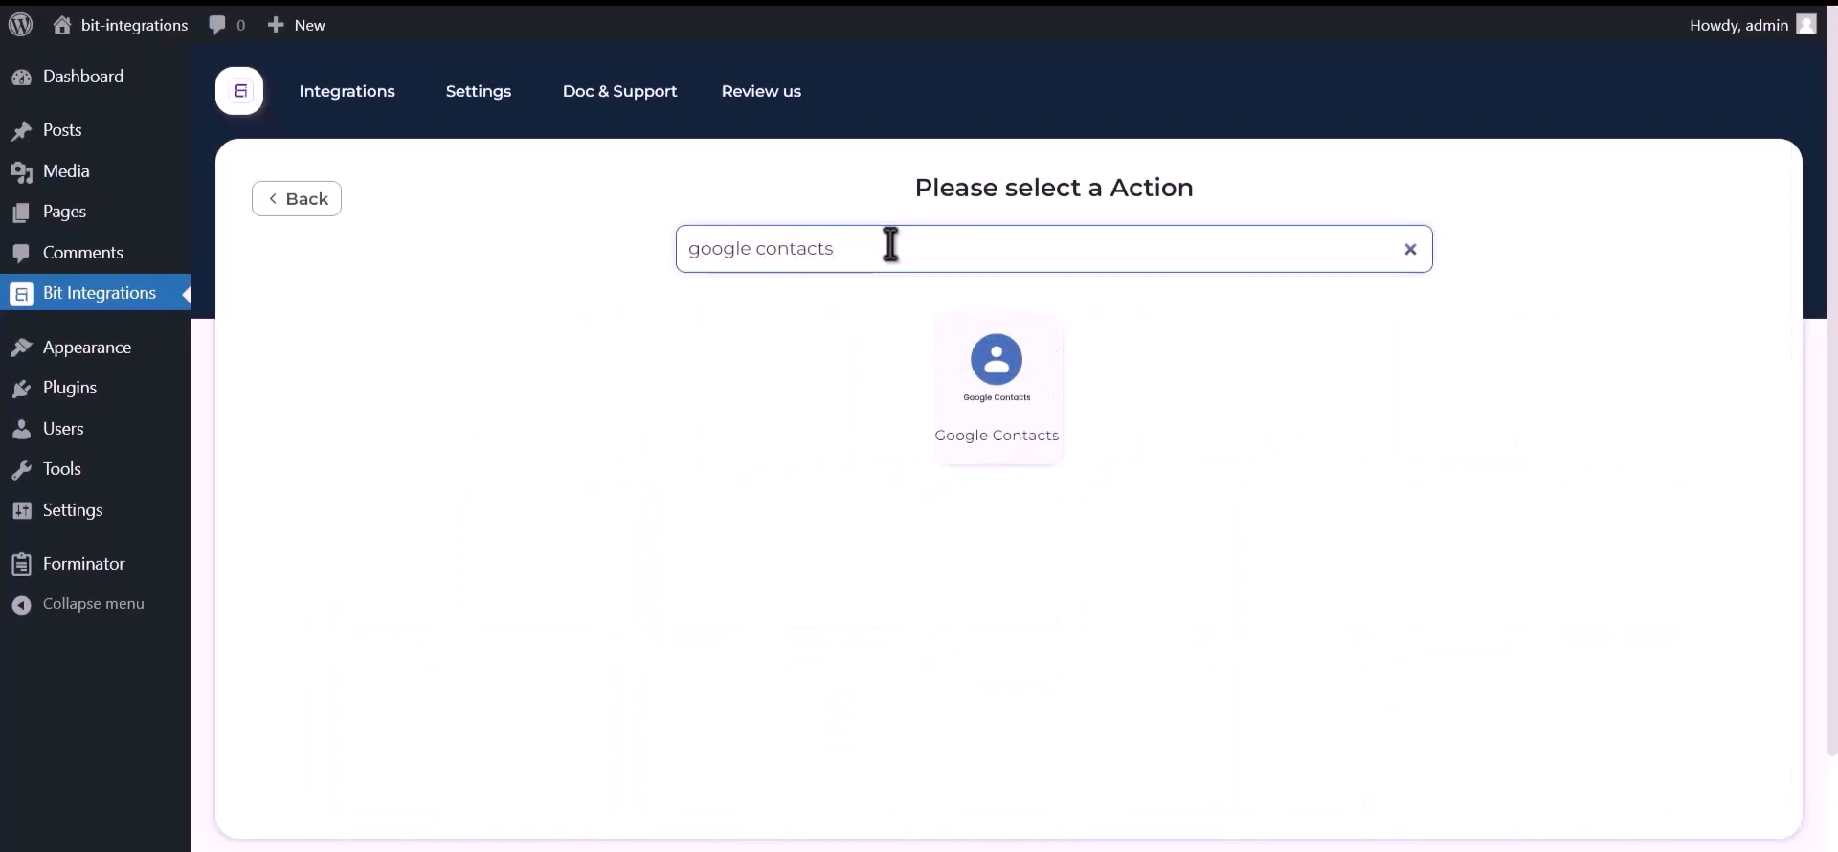
{"action": "left_click", "coordinate": [993, 390]}
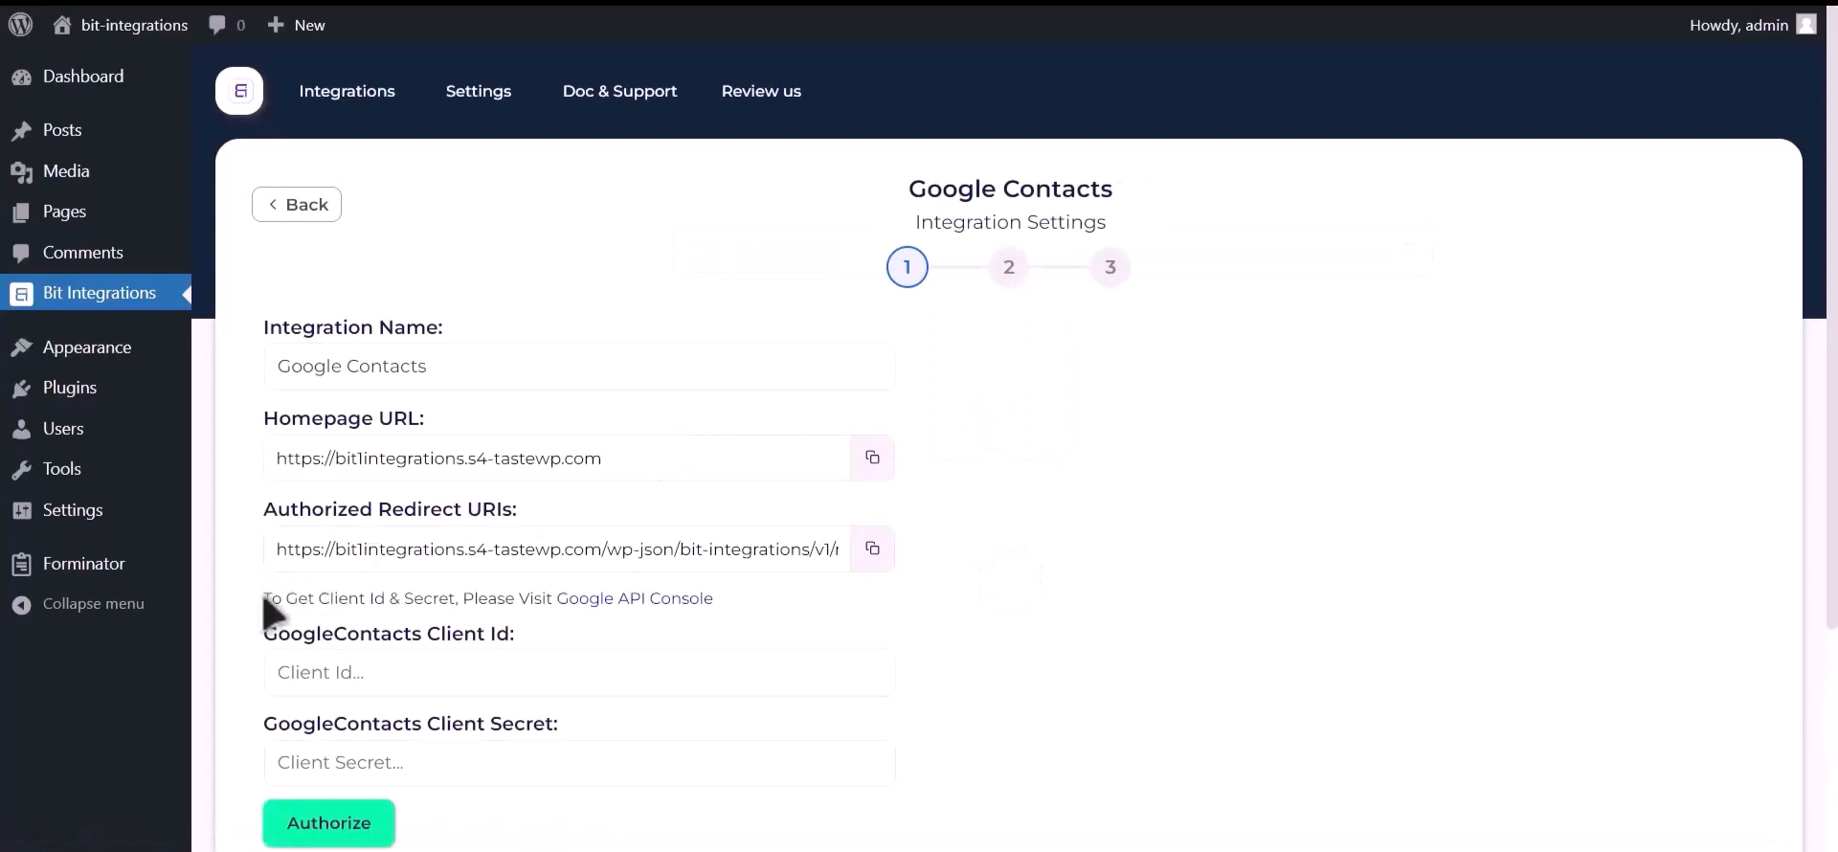
{"action": "left_click_drag", "start_coordinate": [265, 599], "coordinate": [651, 607]}
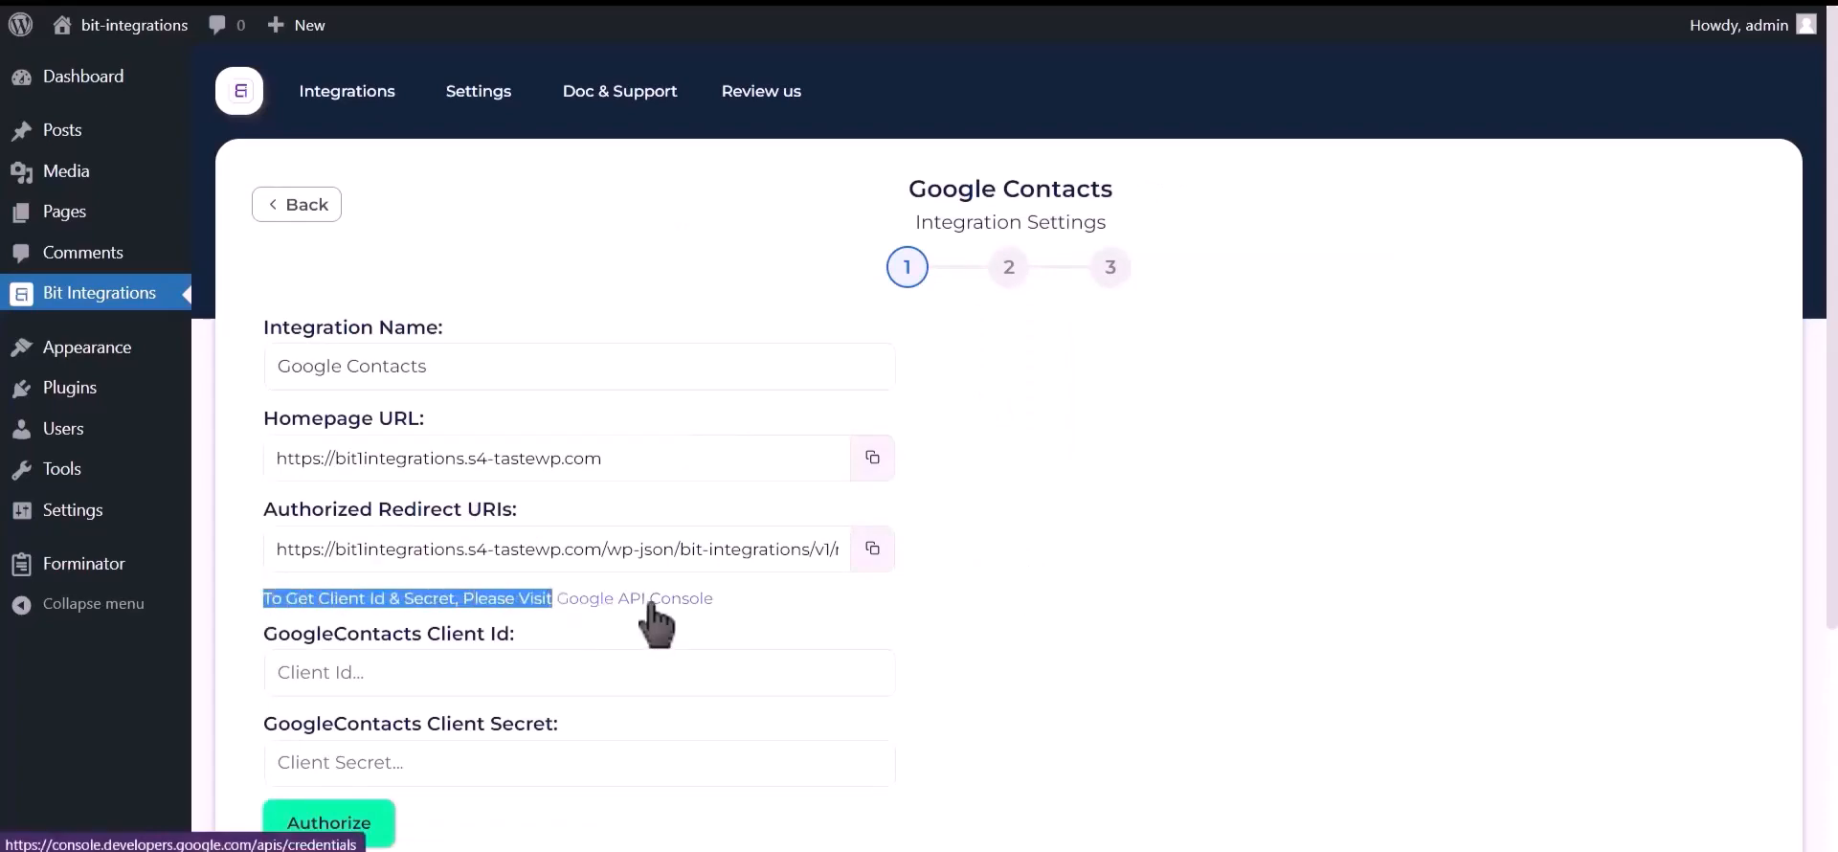
{"action": "left_click", "coordinate": [651, 607]}
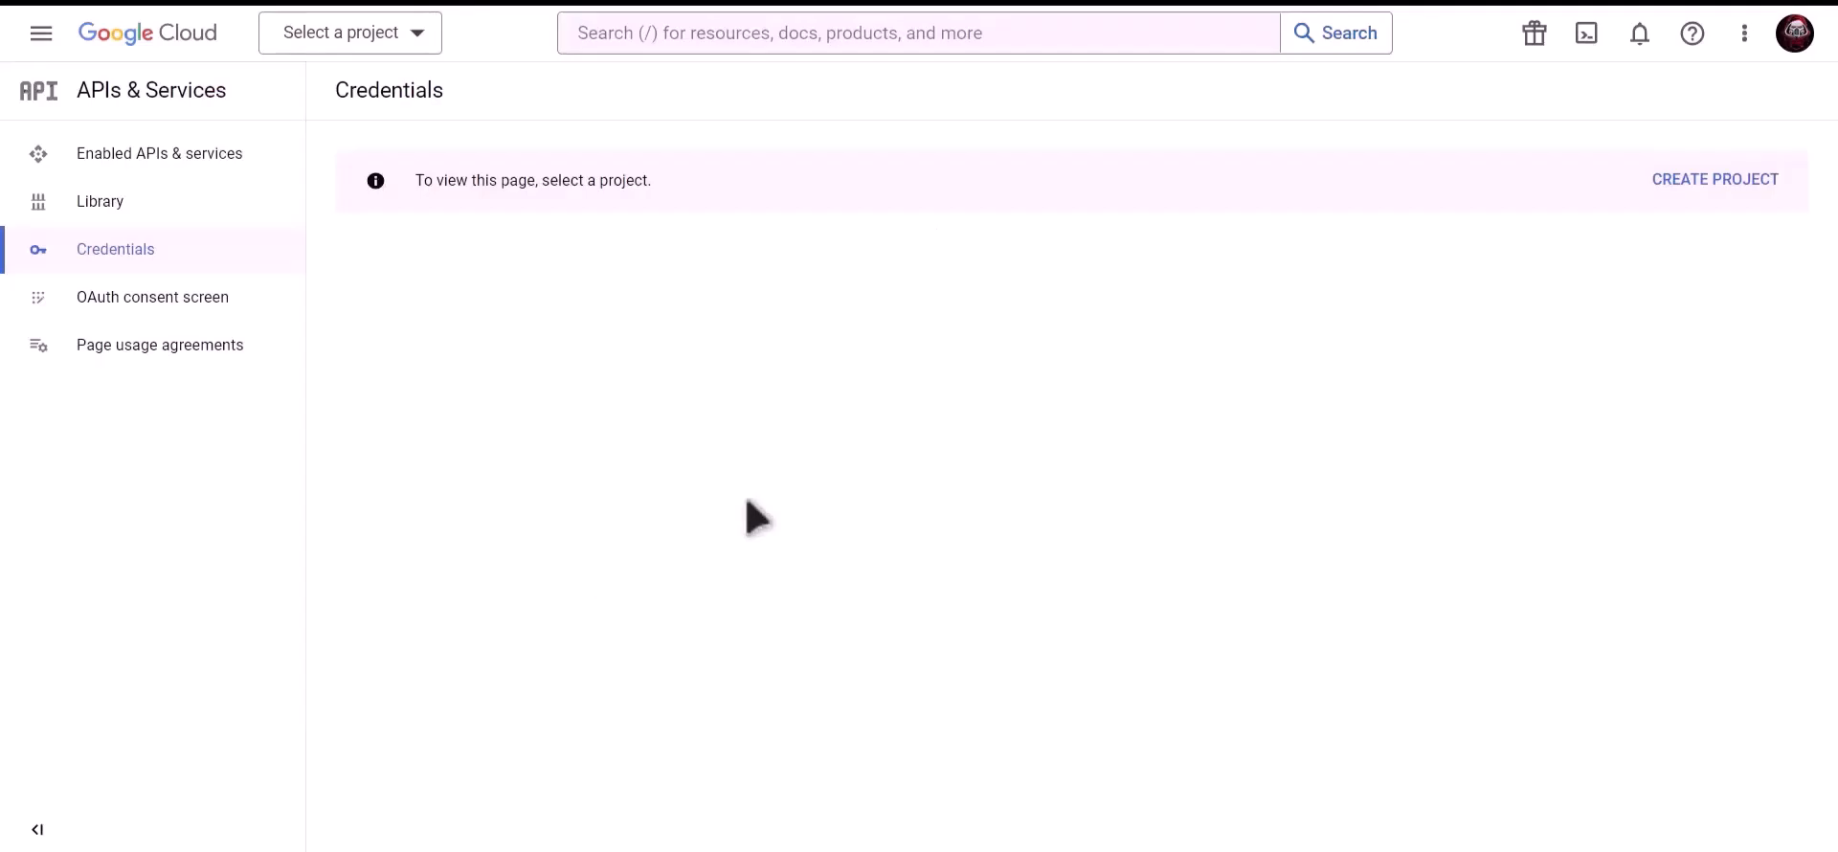
Create a new Google Cloud project named 'Bit Integrations'
{"action": "left_click", "coordinate": [1720, 189]}
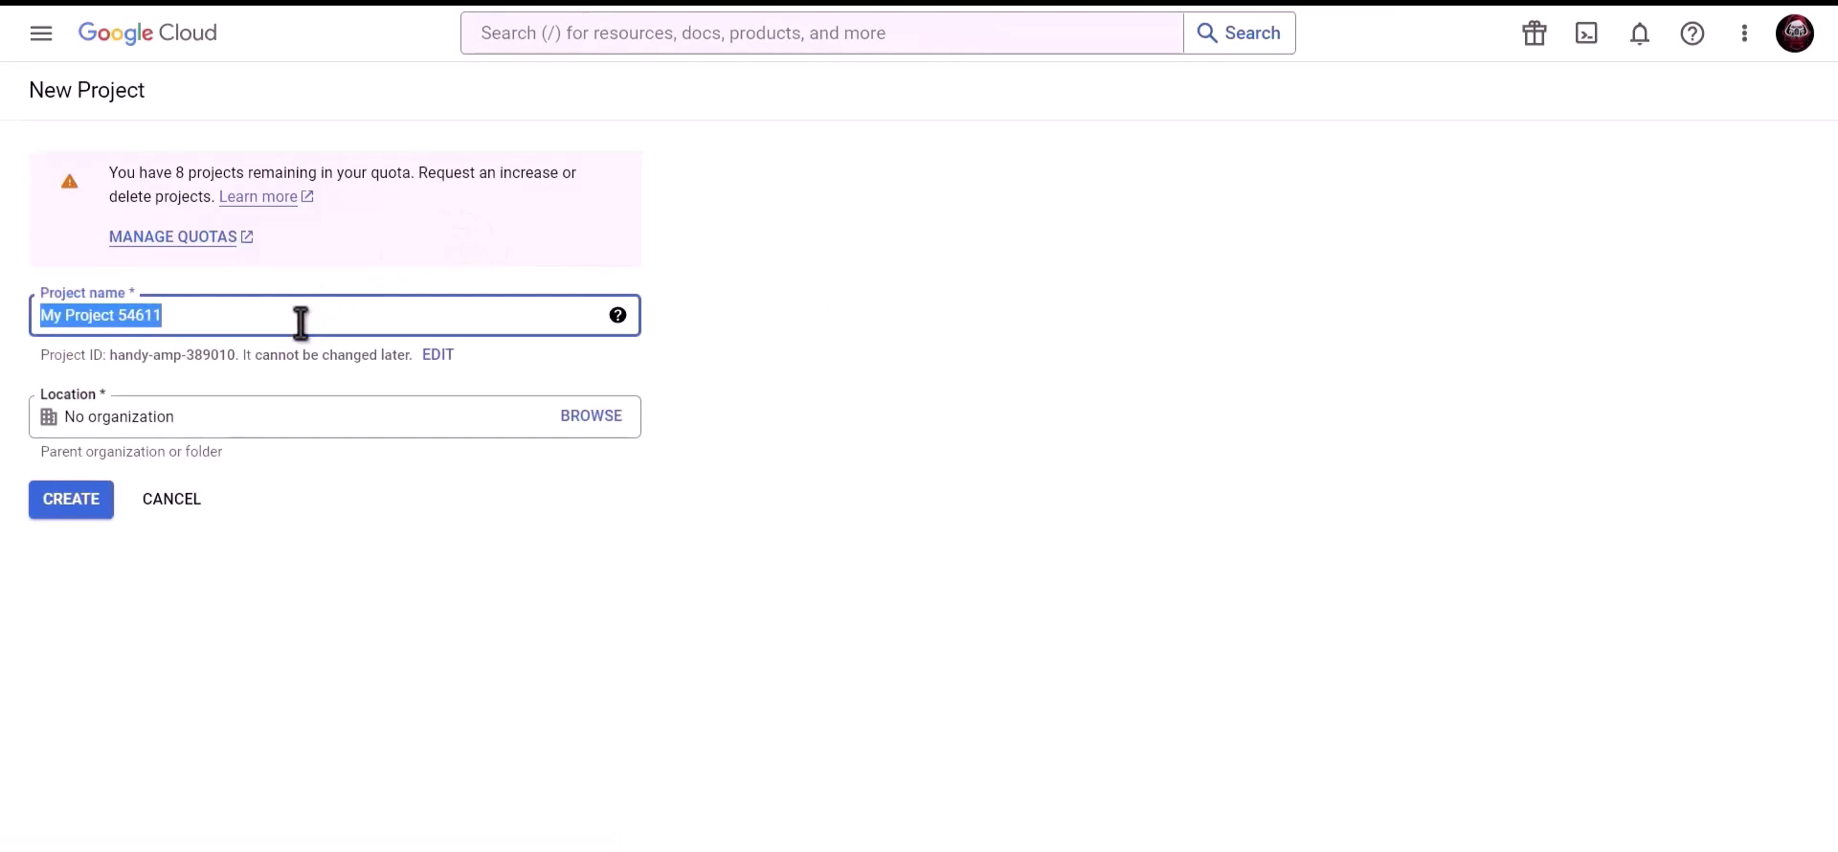
{"action": "type", "text": "Bit Integrations"}
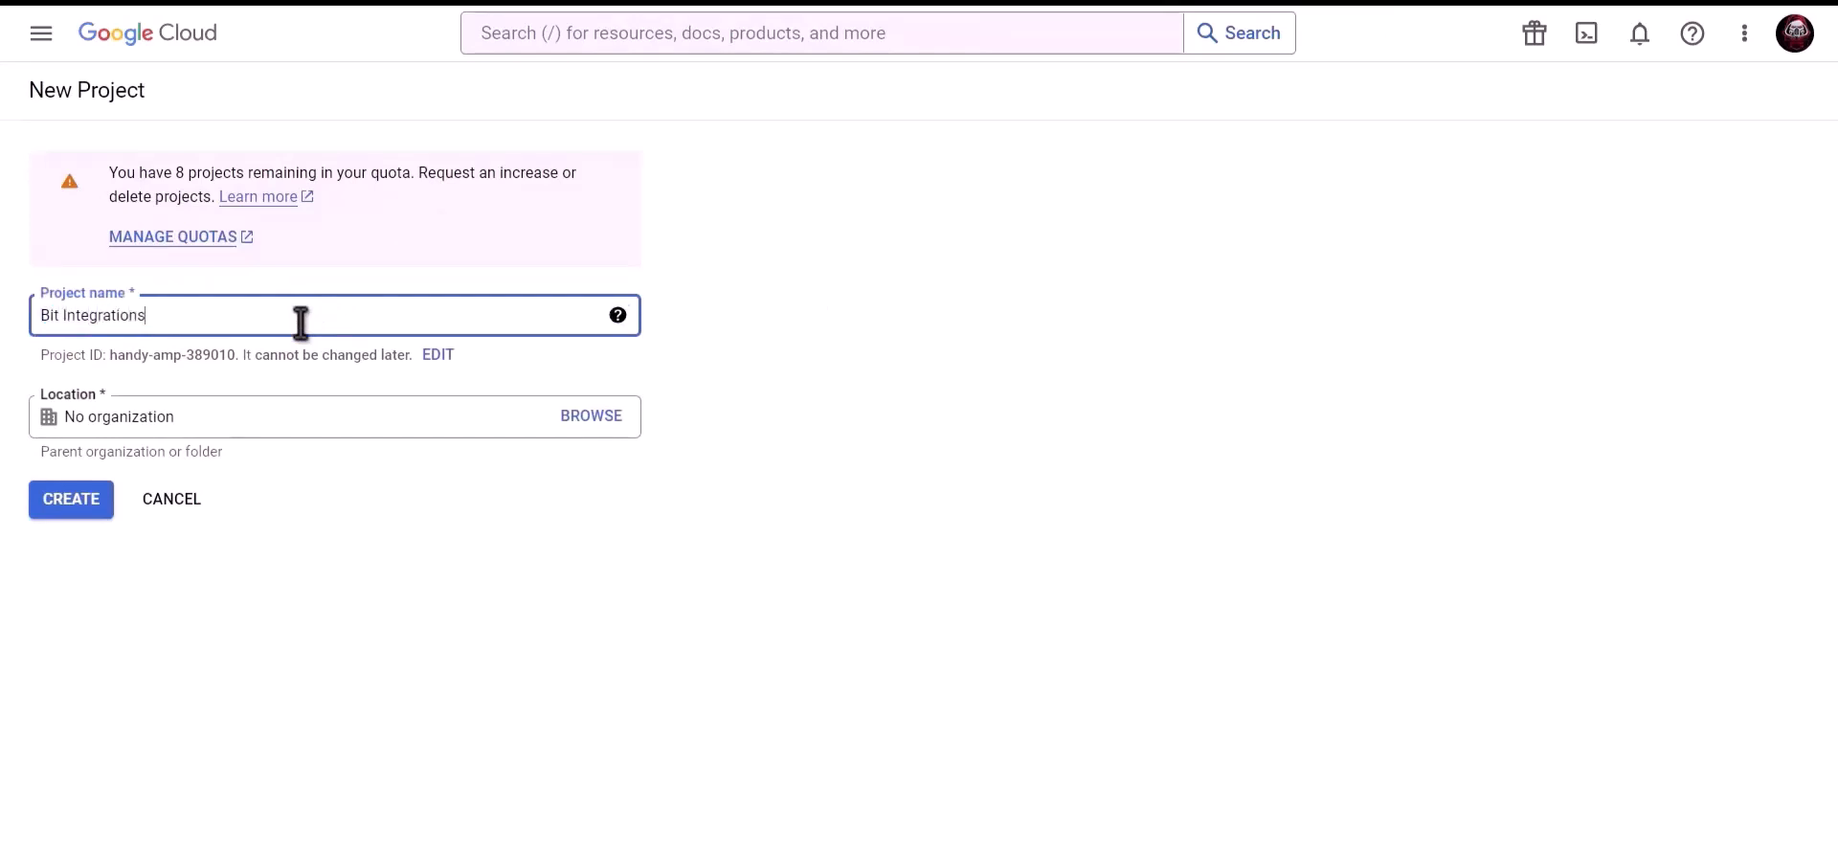
{"action": "left_click", "coordinate": [72, 502]}
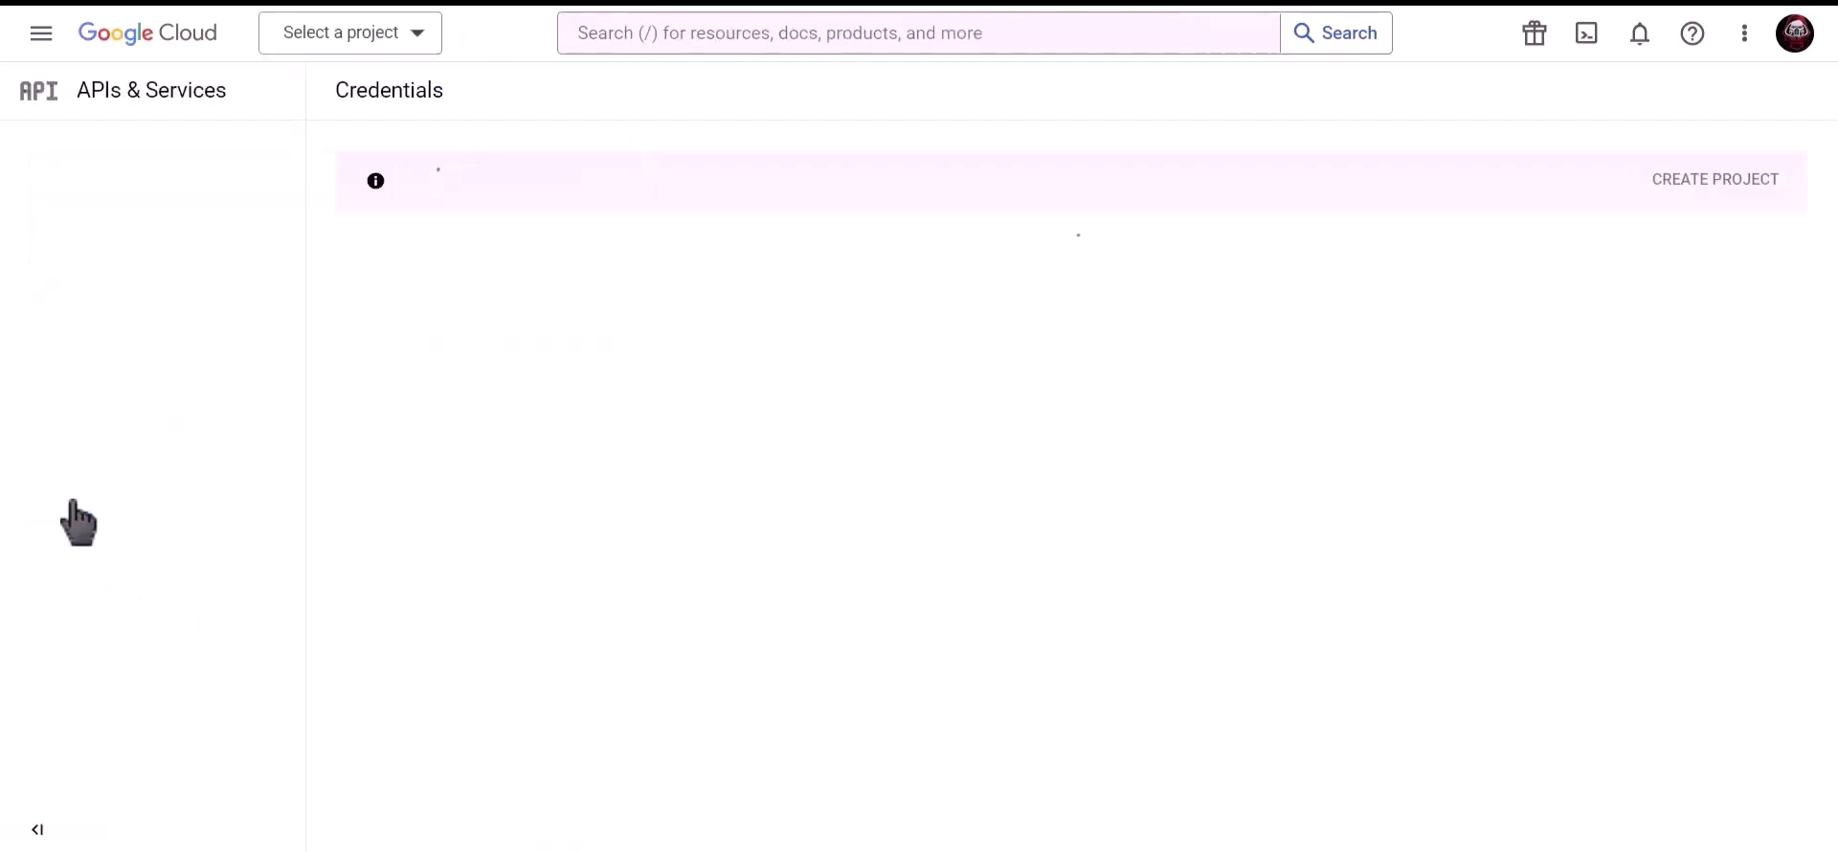
Search 'Google contacts api' and enable the Contacts API
{"action": "left_click", "coordinate": [845, 34]}
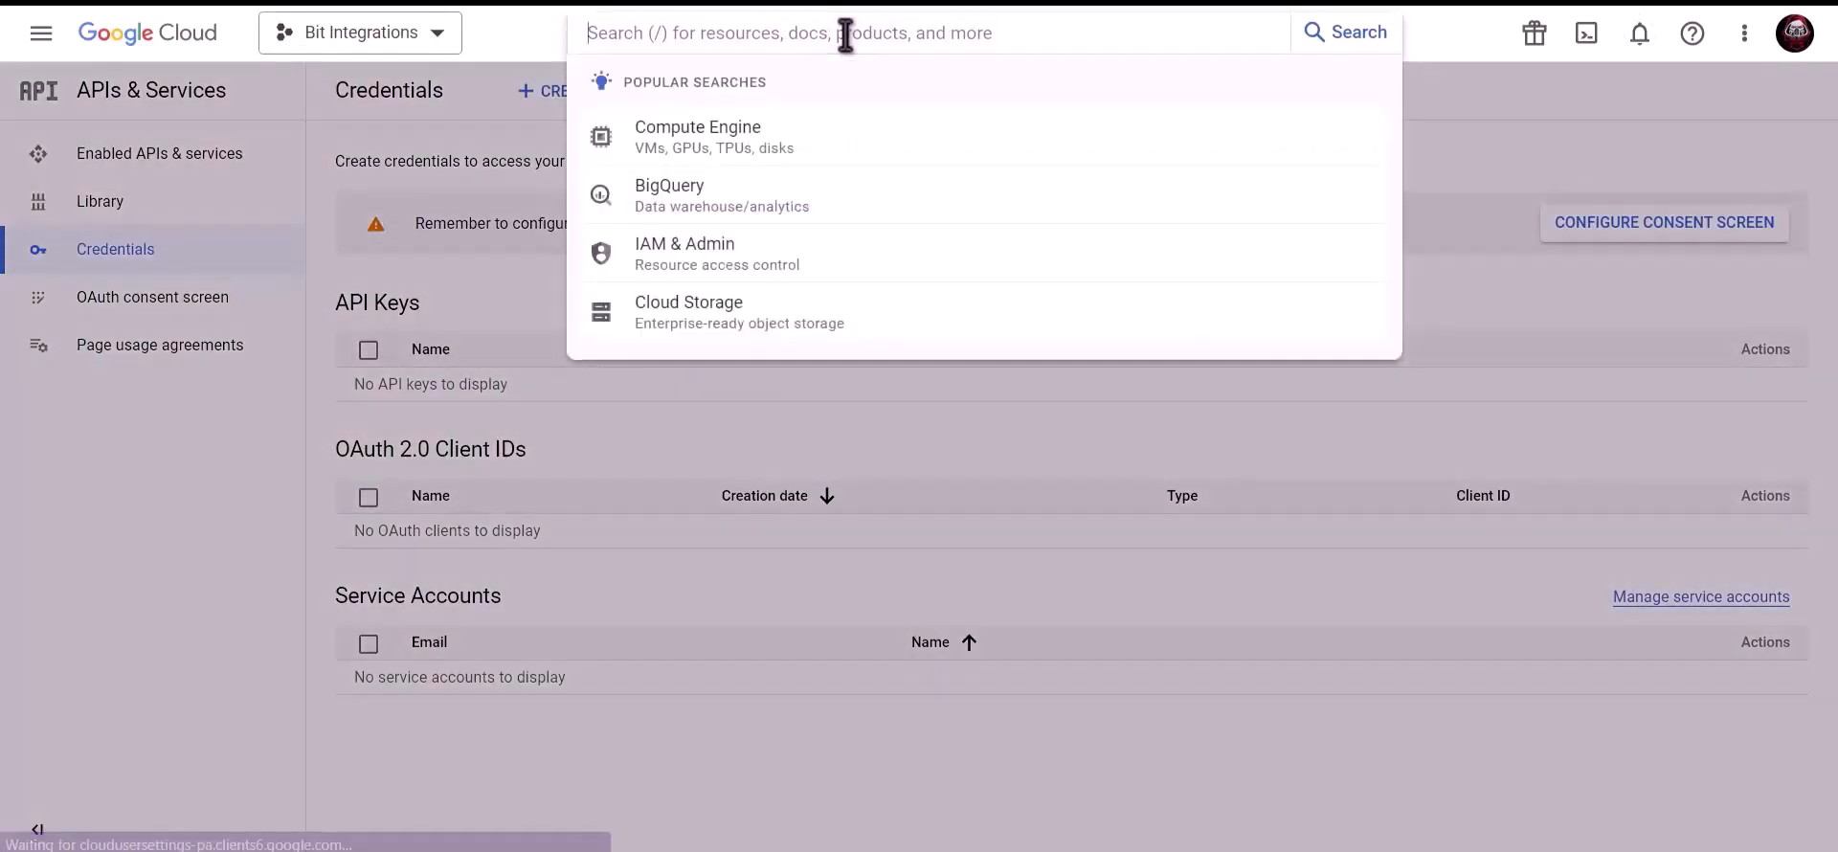
{"action": "type", "text": "Google"}
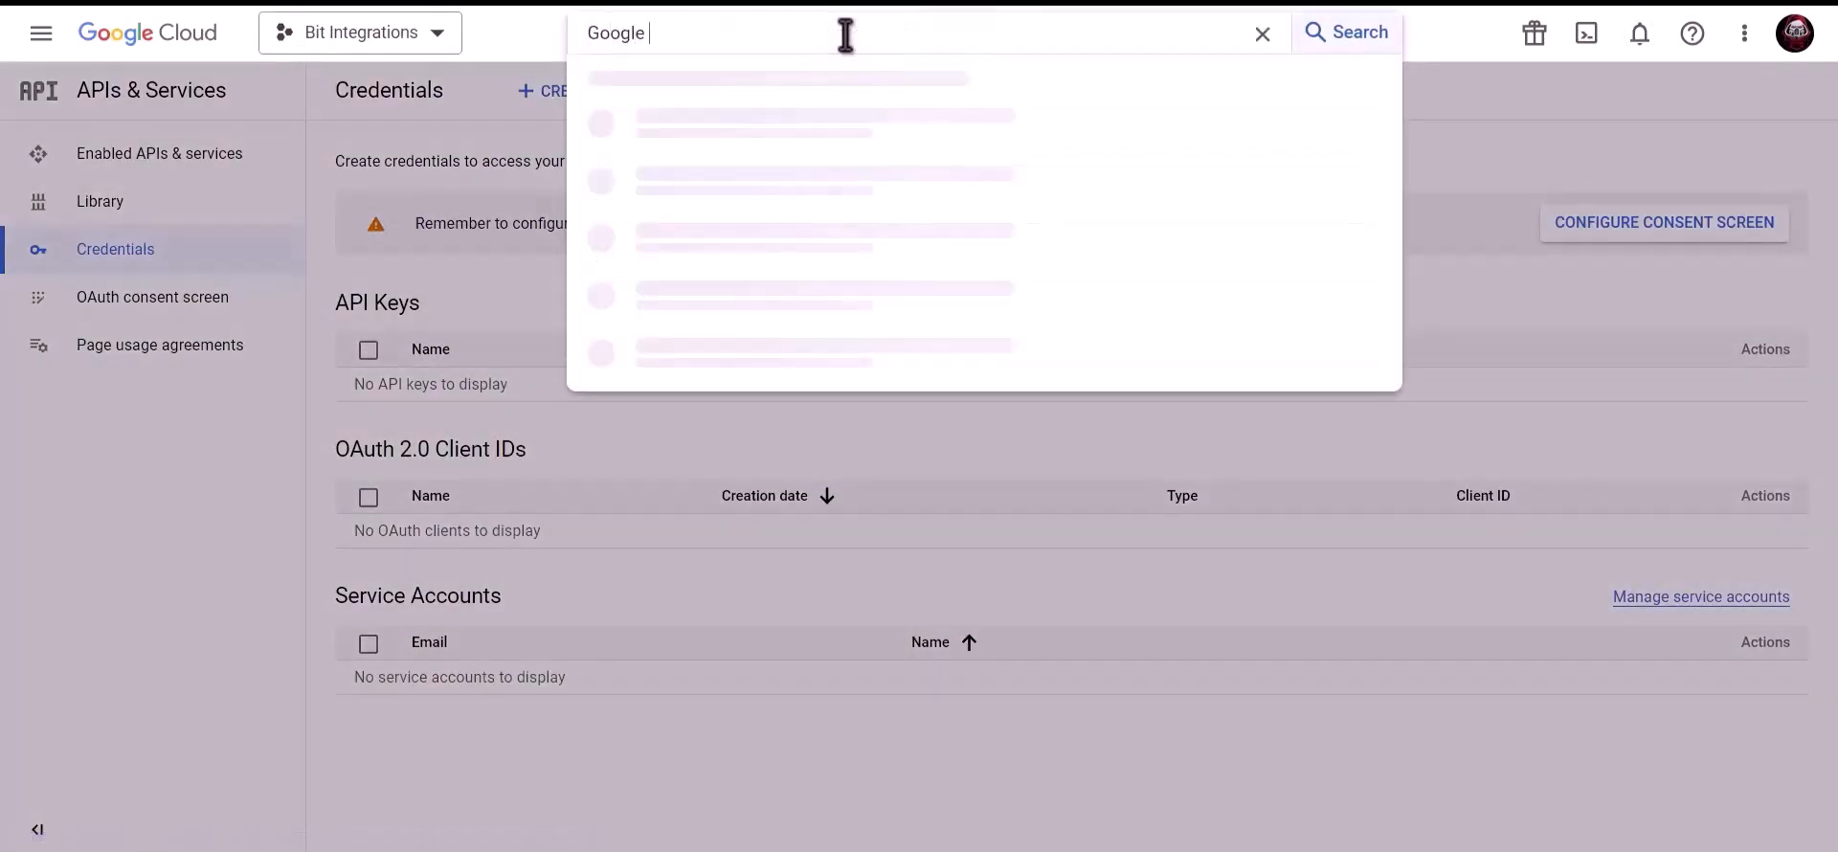
{"action": "type", "text": " contacts api"}
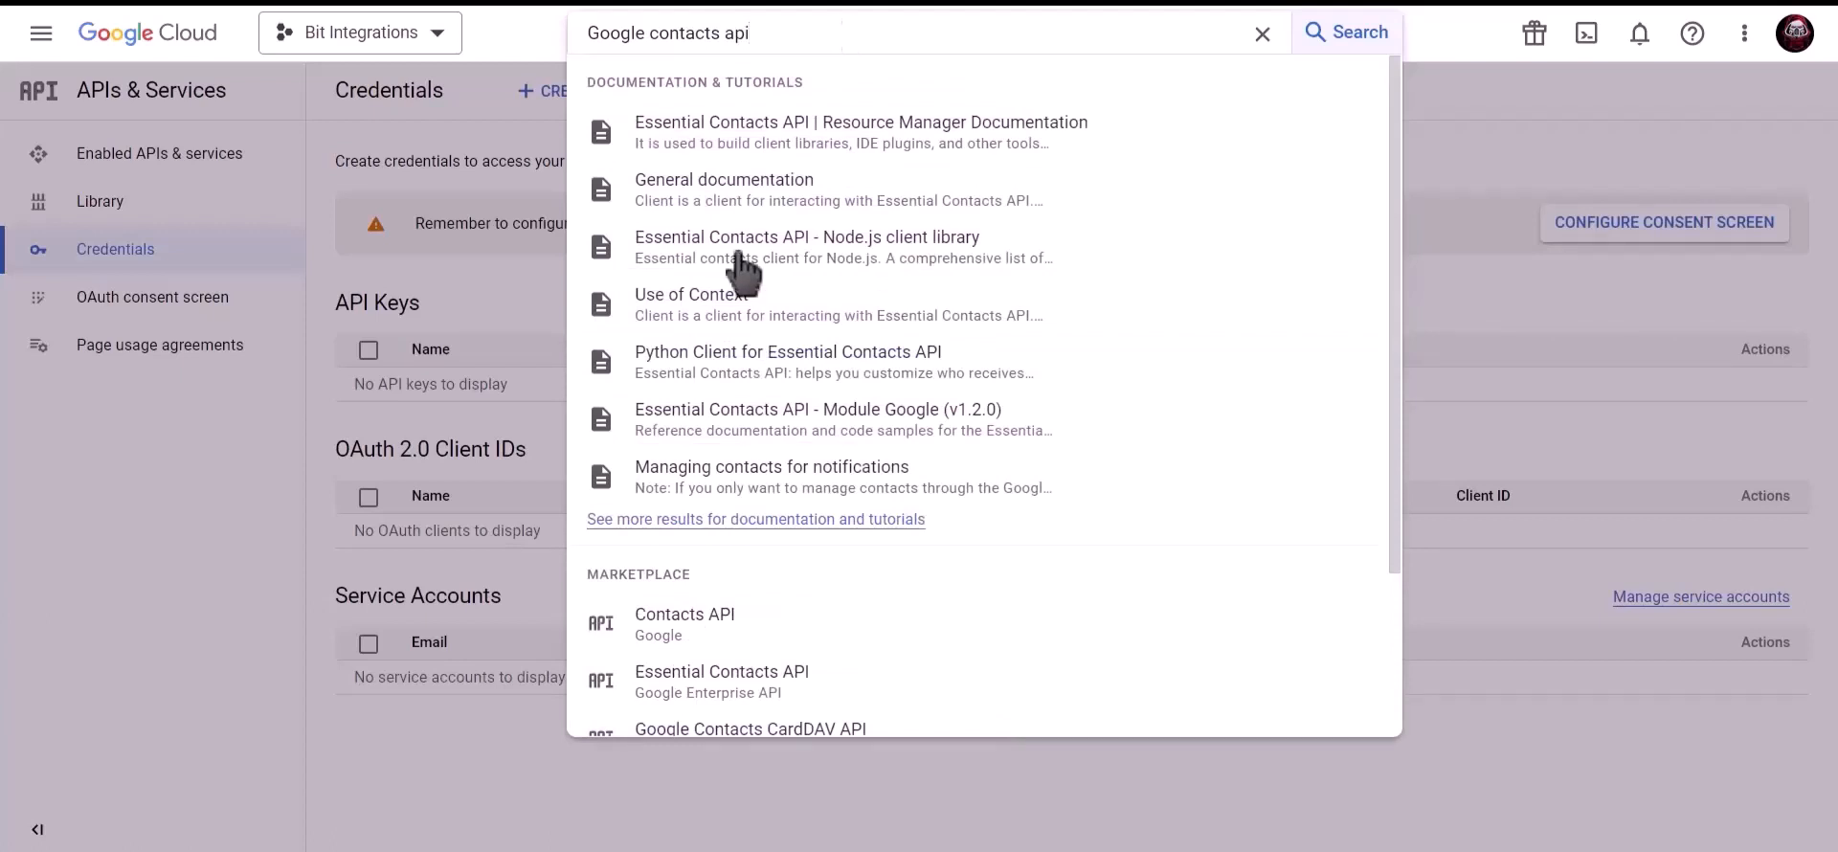
{"action": "left_click", "coordinate": [747, 623]}
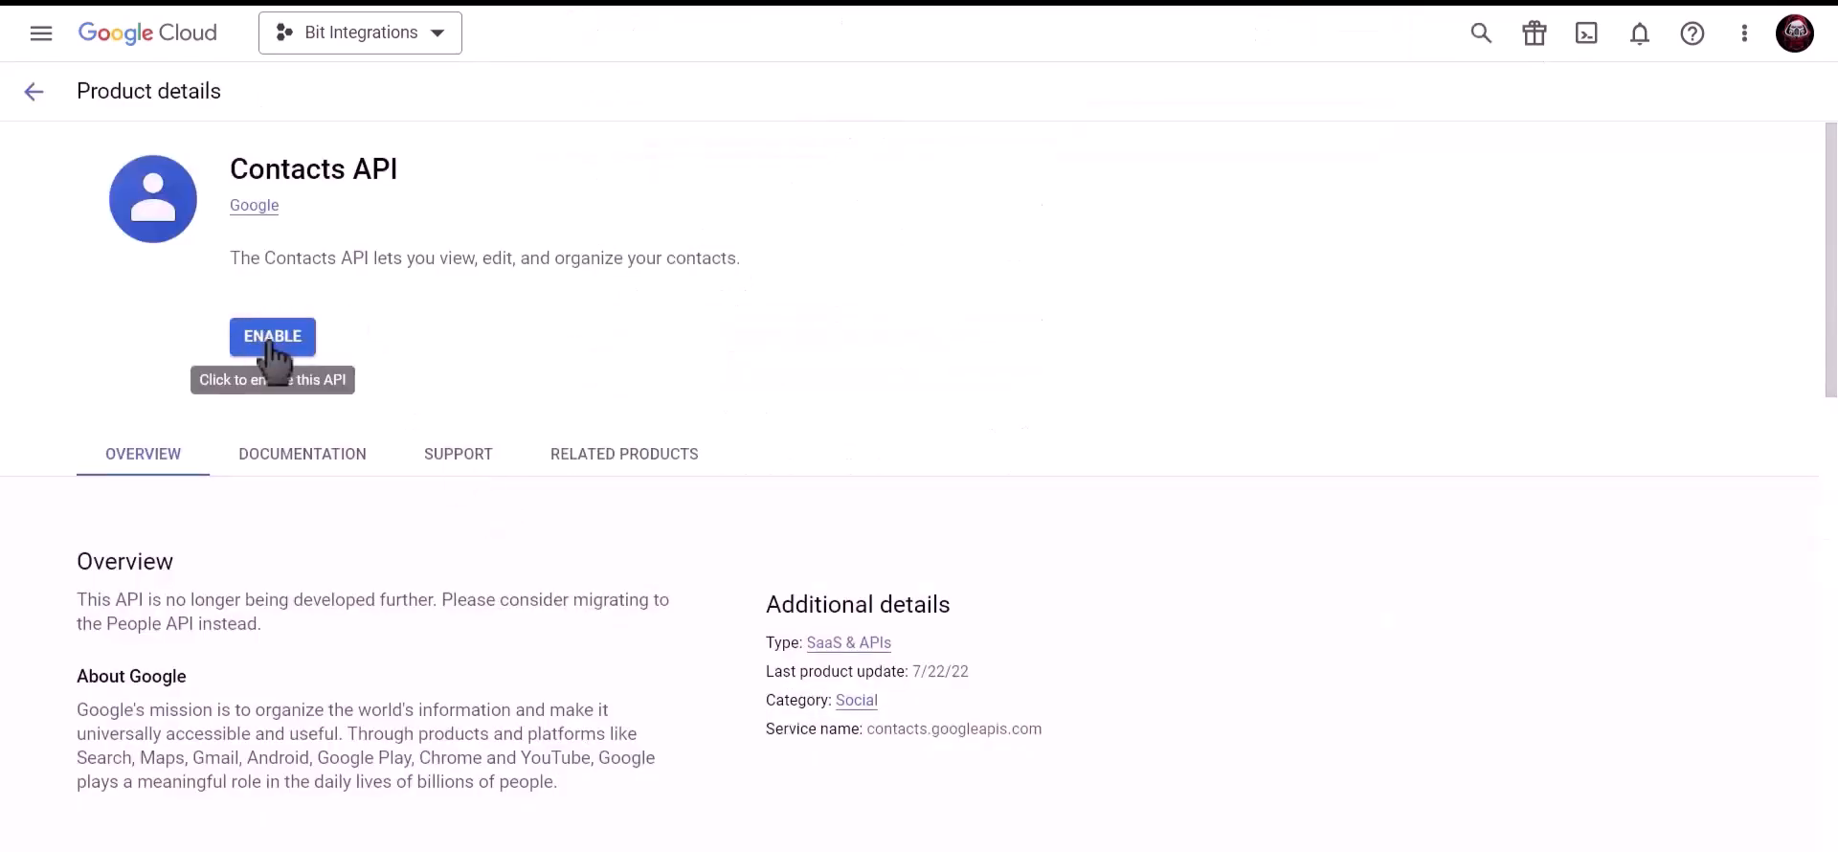
{"action": "left_click", "coordinate": [273, 344]}
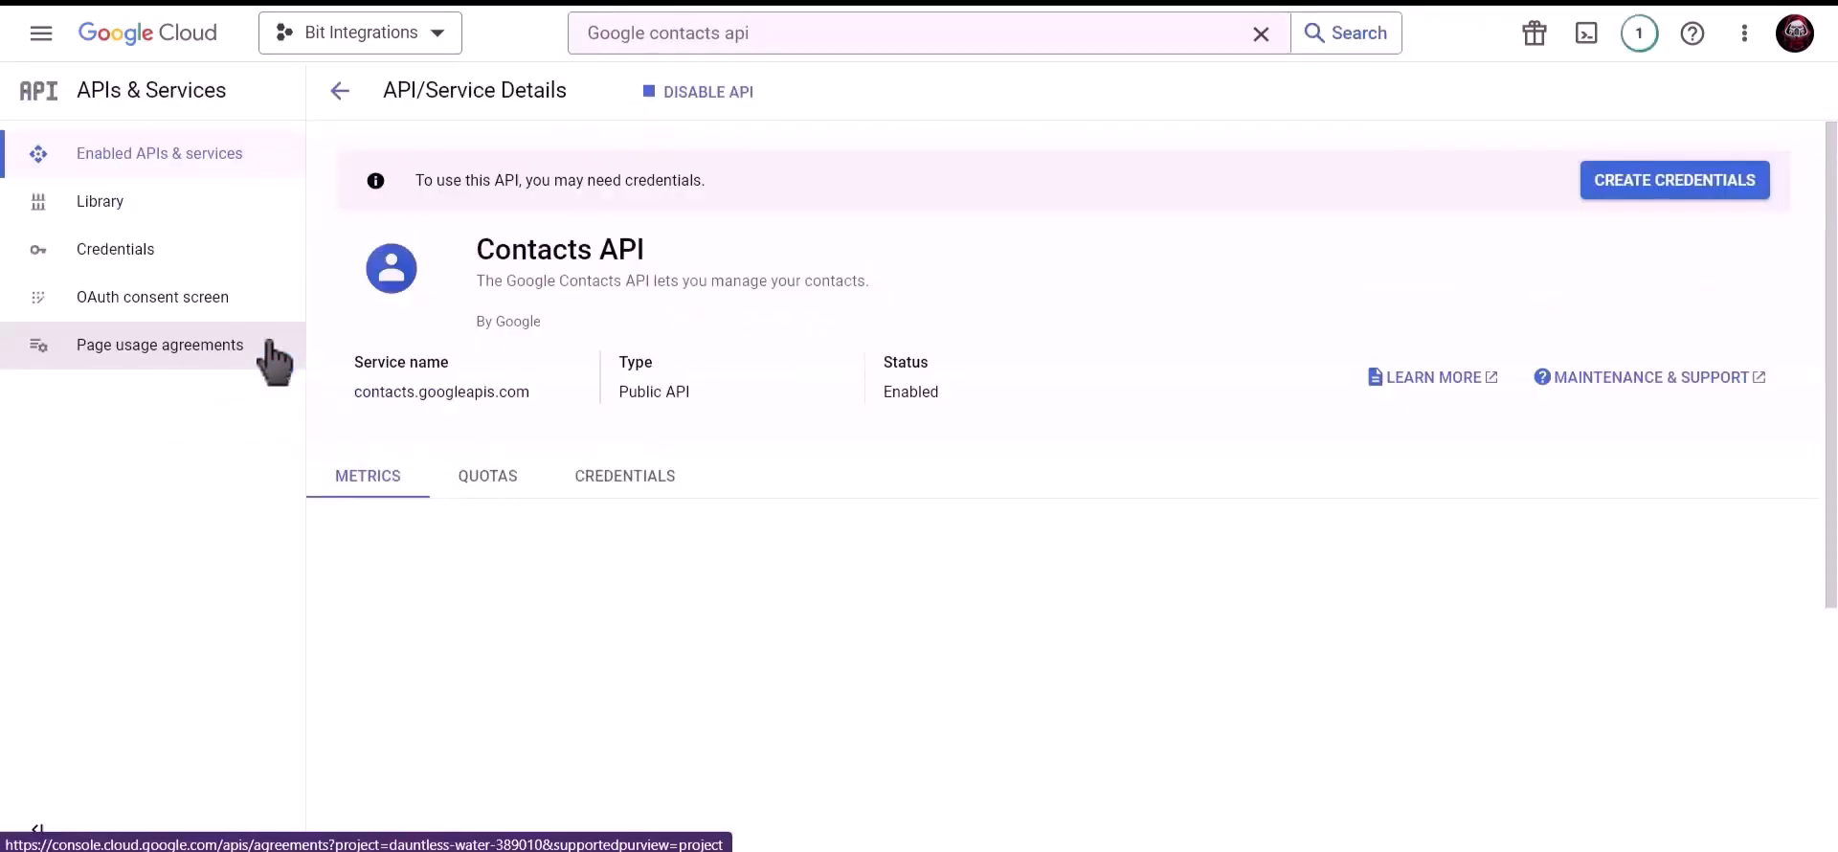
Search 'google people api' and enable the Google People API
{"action": "left_click", "coordinate": [804, 47]}
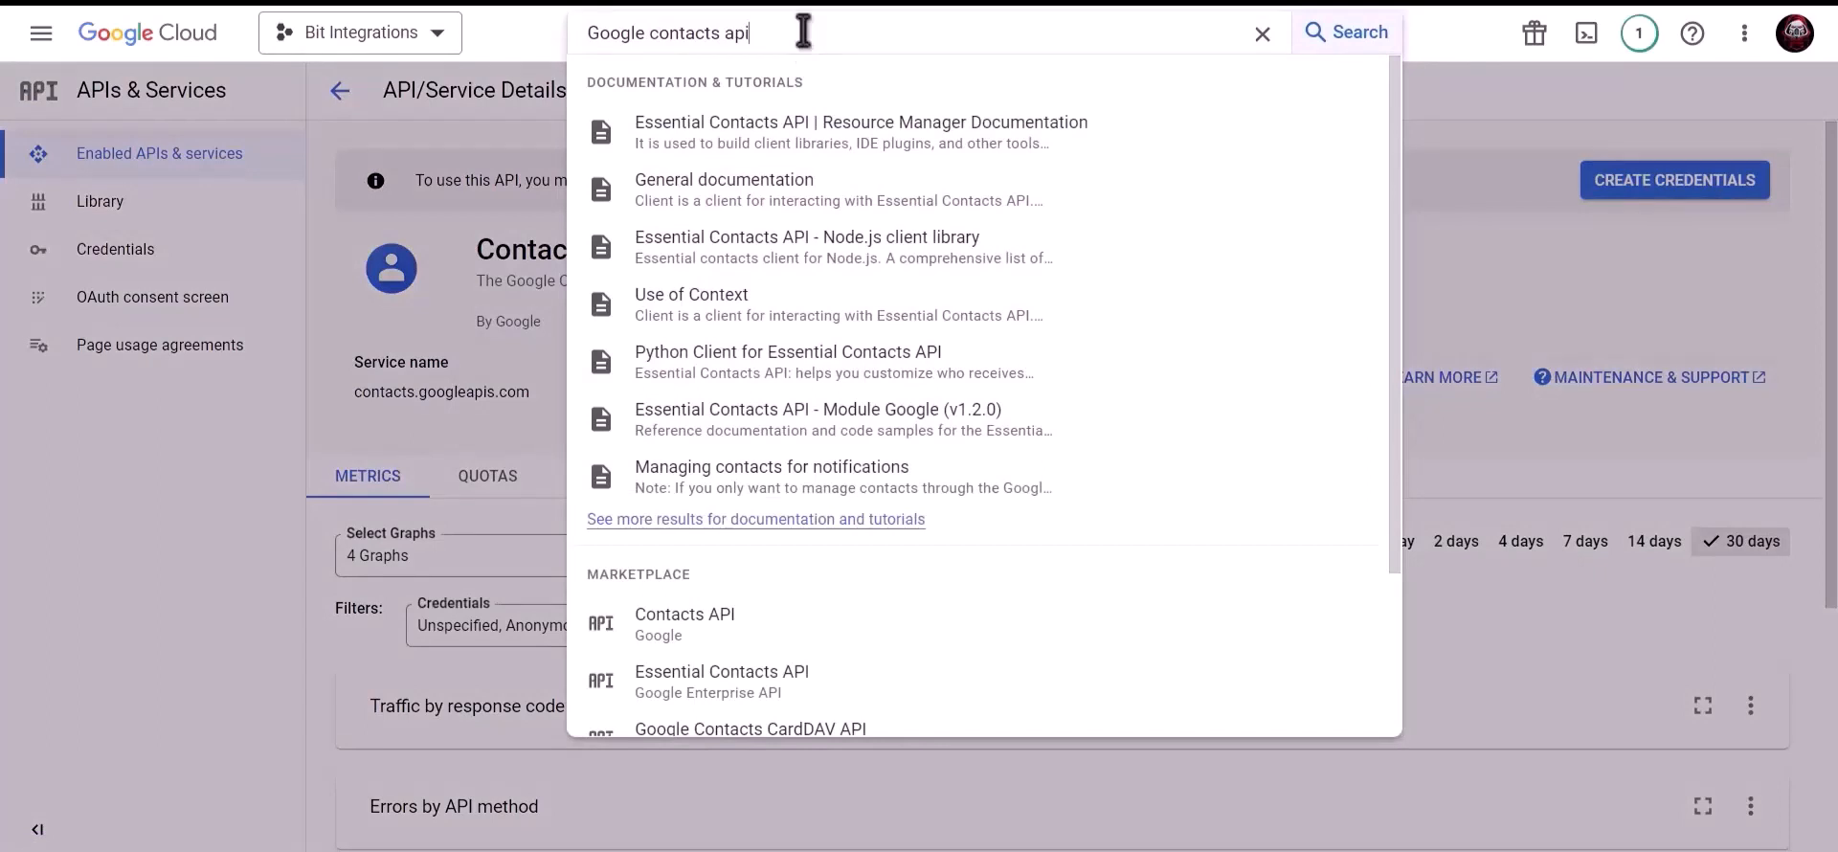
{"action": "left_click_drag", "start_coordinate": [804, 31], "coordinate": [570, 38]}
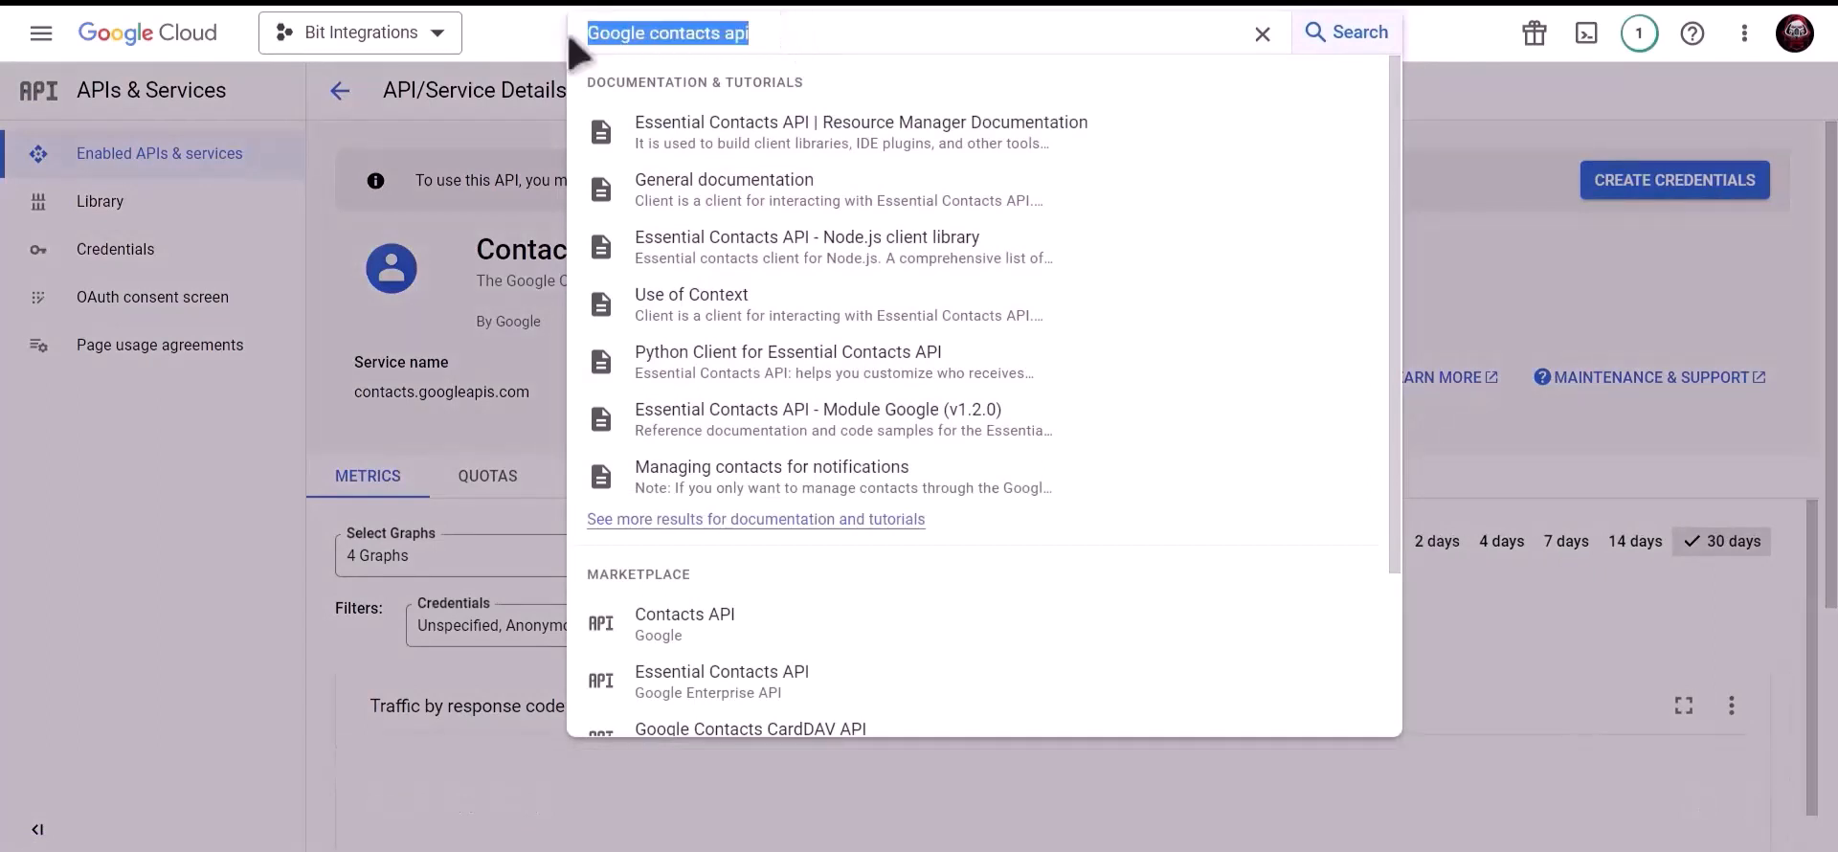
{"action": "type", "text": "google"}
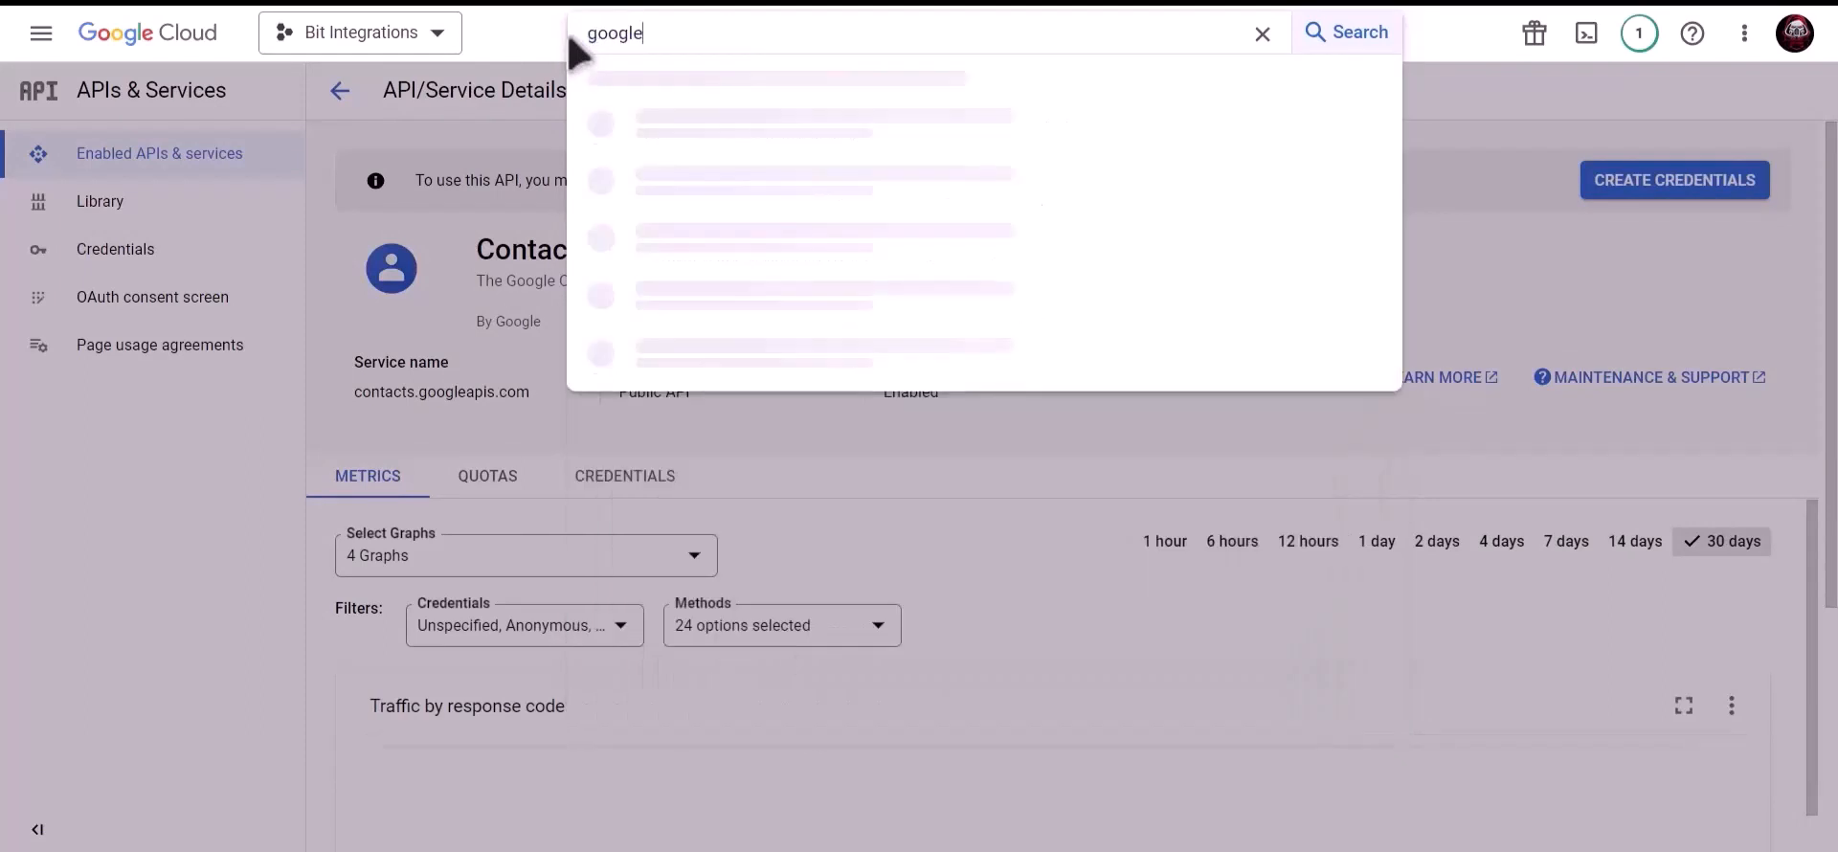
{"action": "type", "text": " people api"}
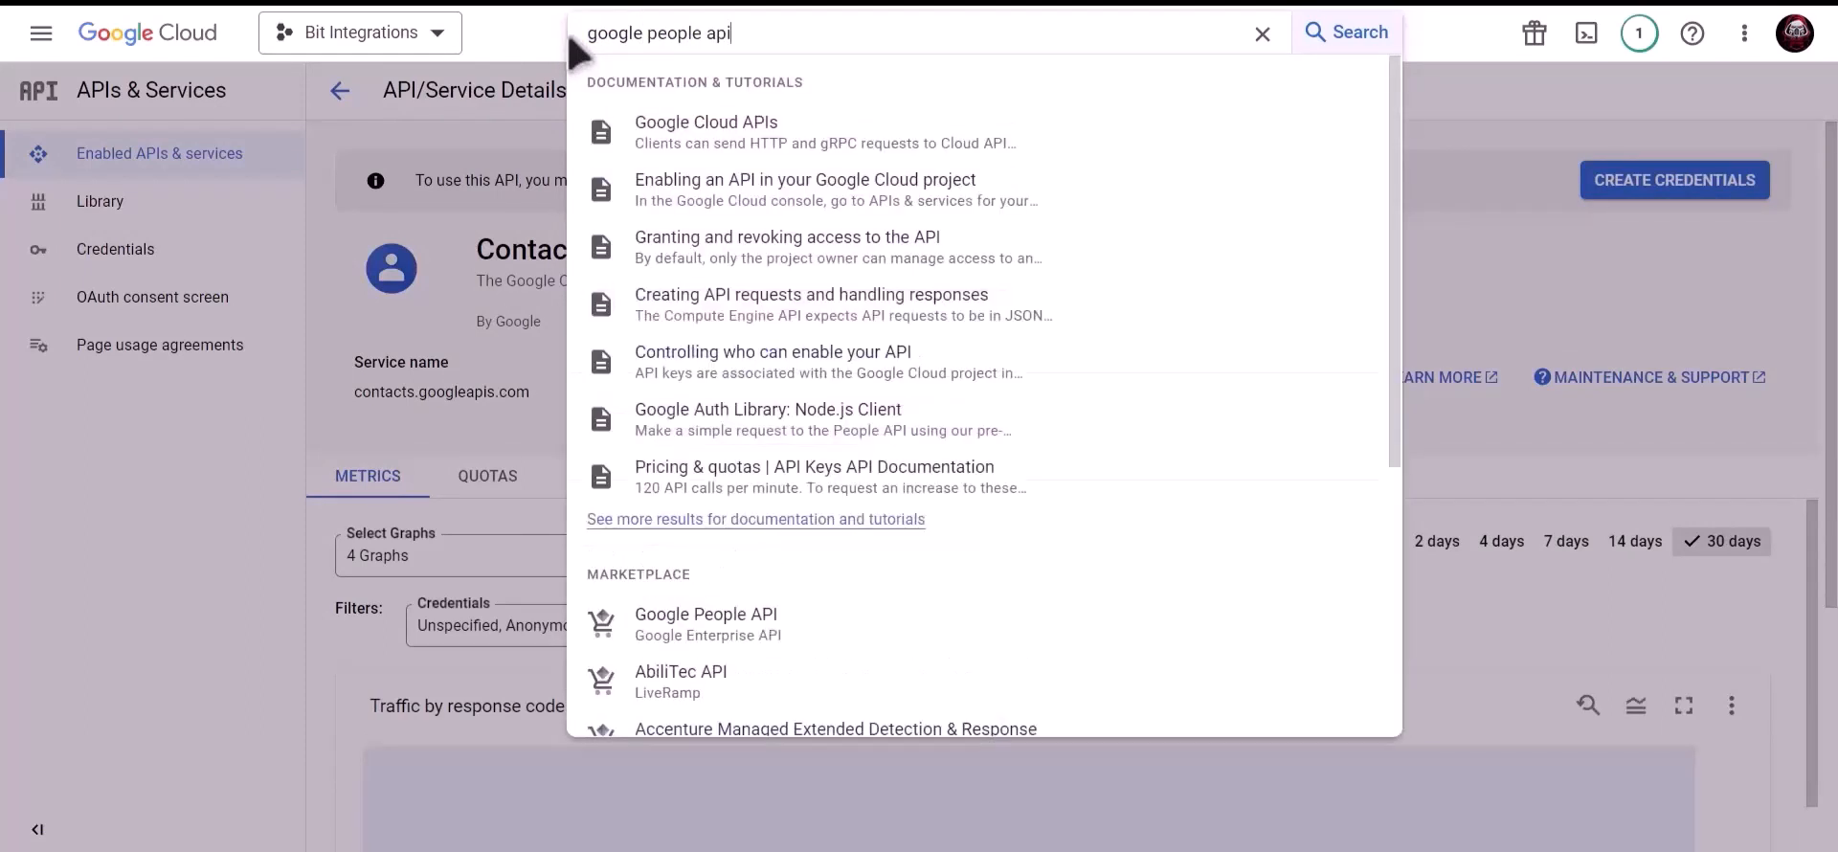
{"action": "left_click", "coordinate": [773, 622]}
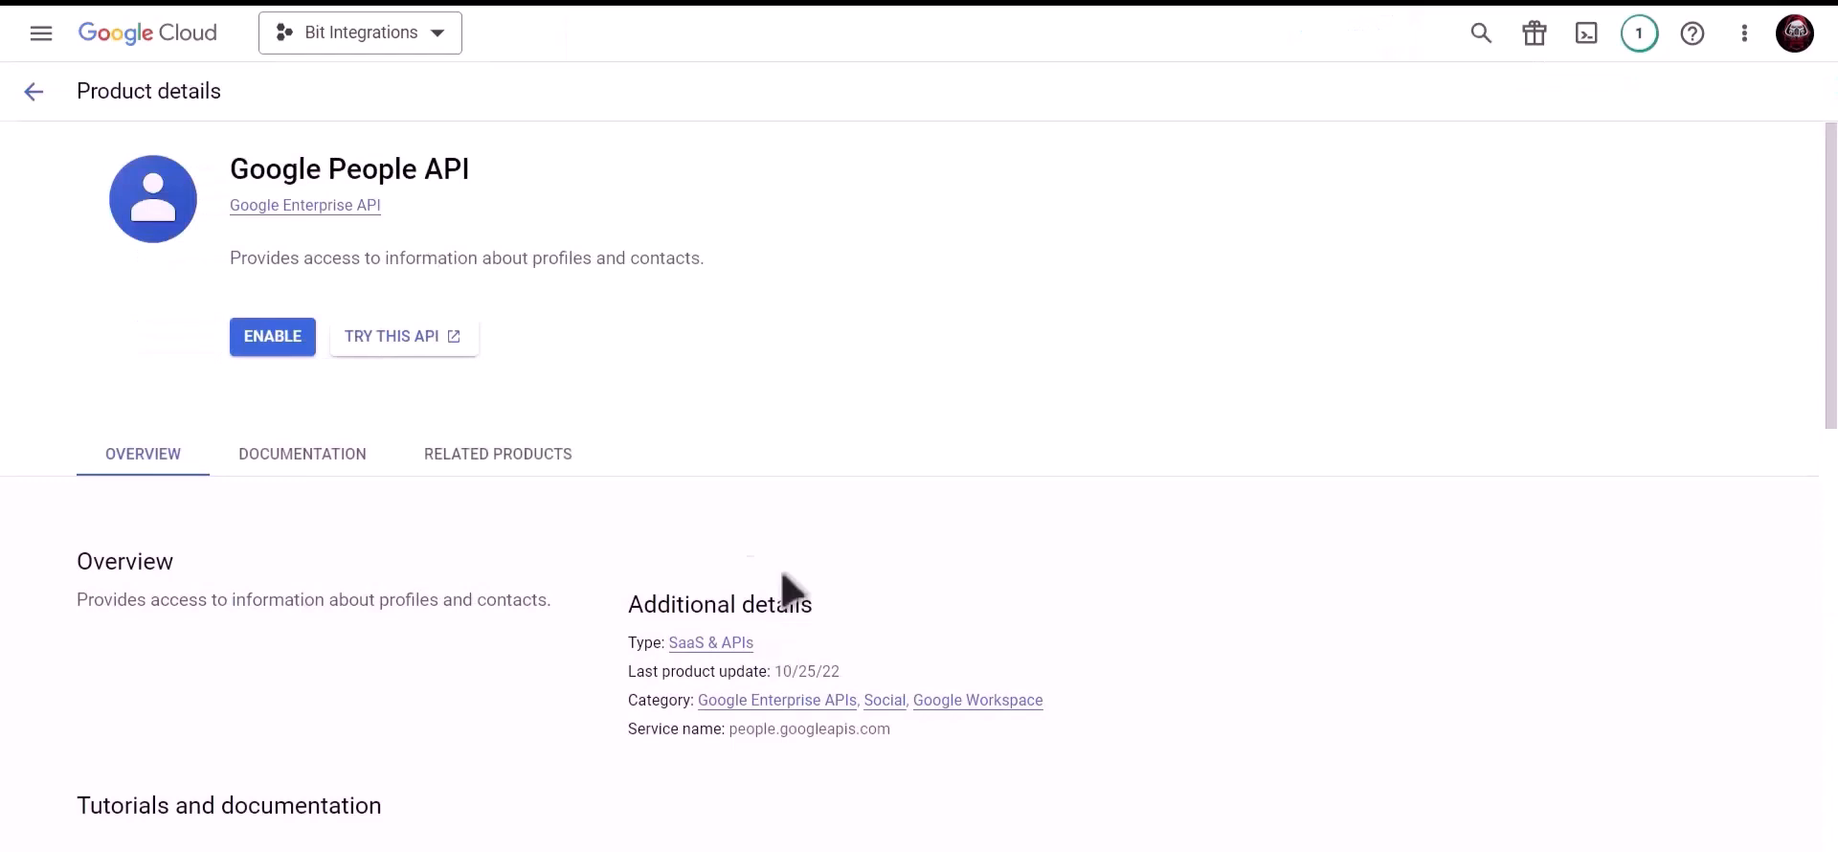
{"action": "left_click", "coordinate": [255, 345]}
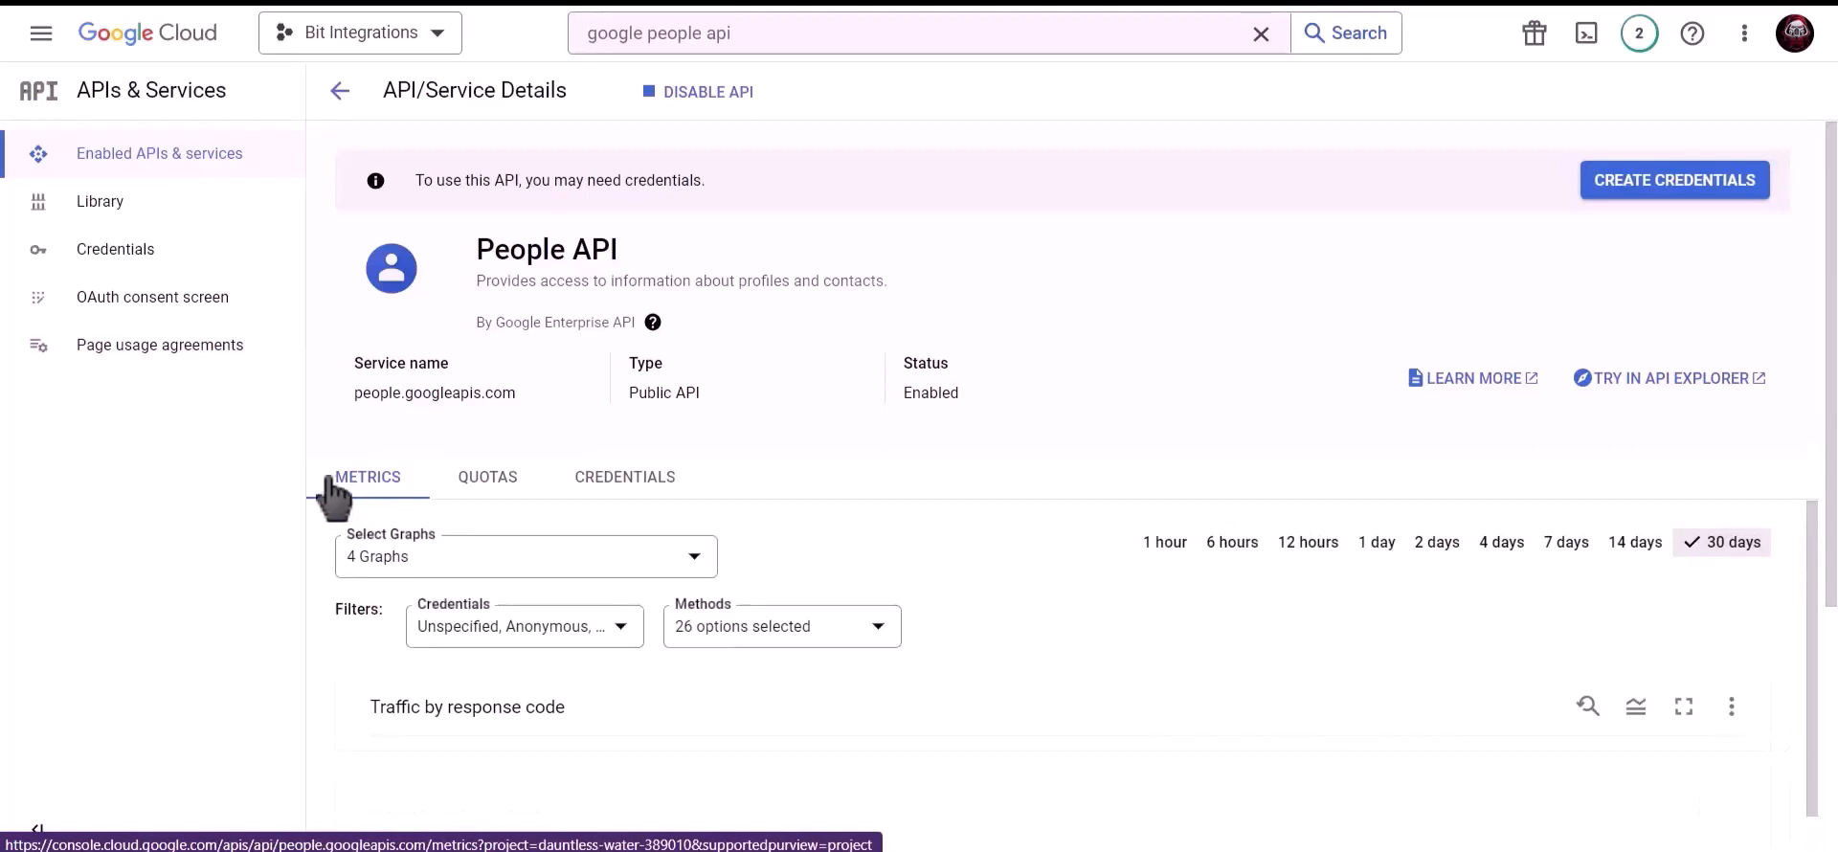
Start an OAuth consent screen registration for External users from Credentials
{"action": "left_click", "coordinate": [190, 252]}
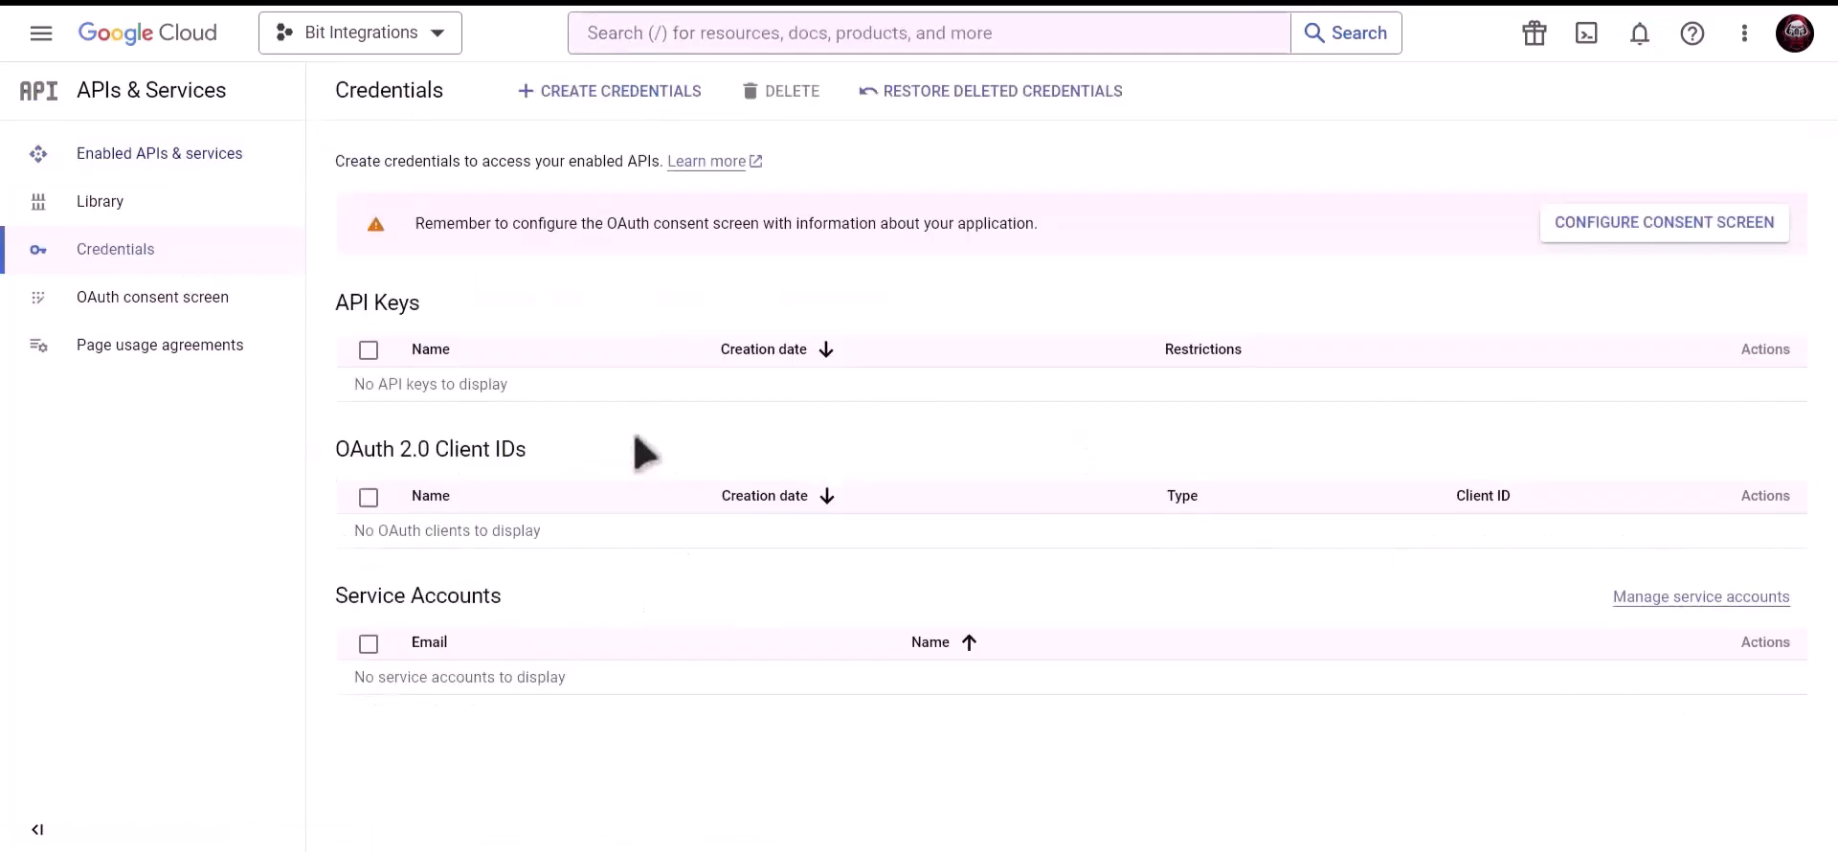
{"action": "left_click", "coordinate": [1594, 226]}
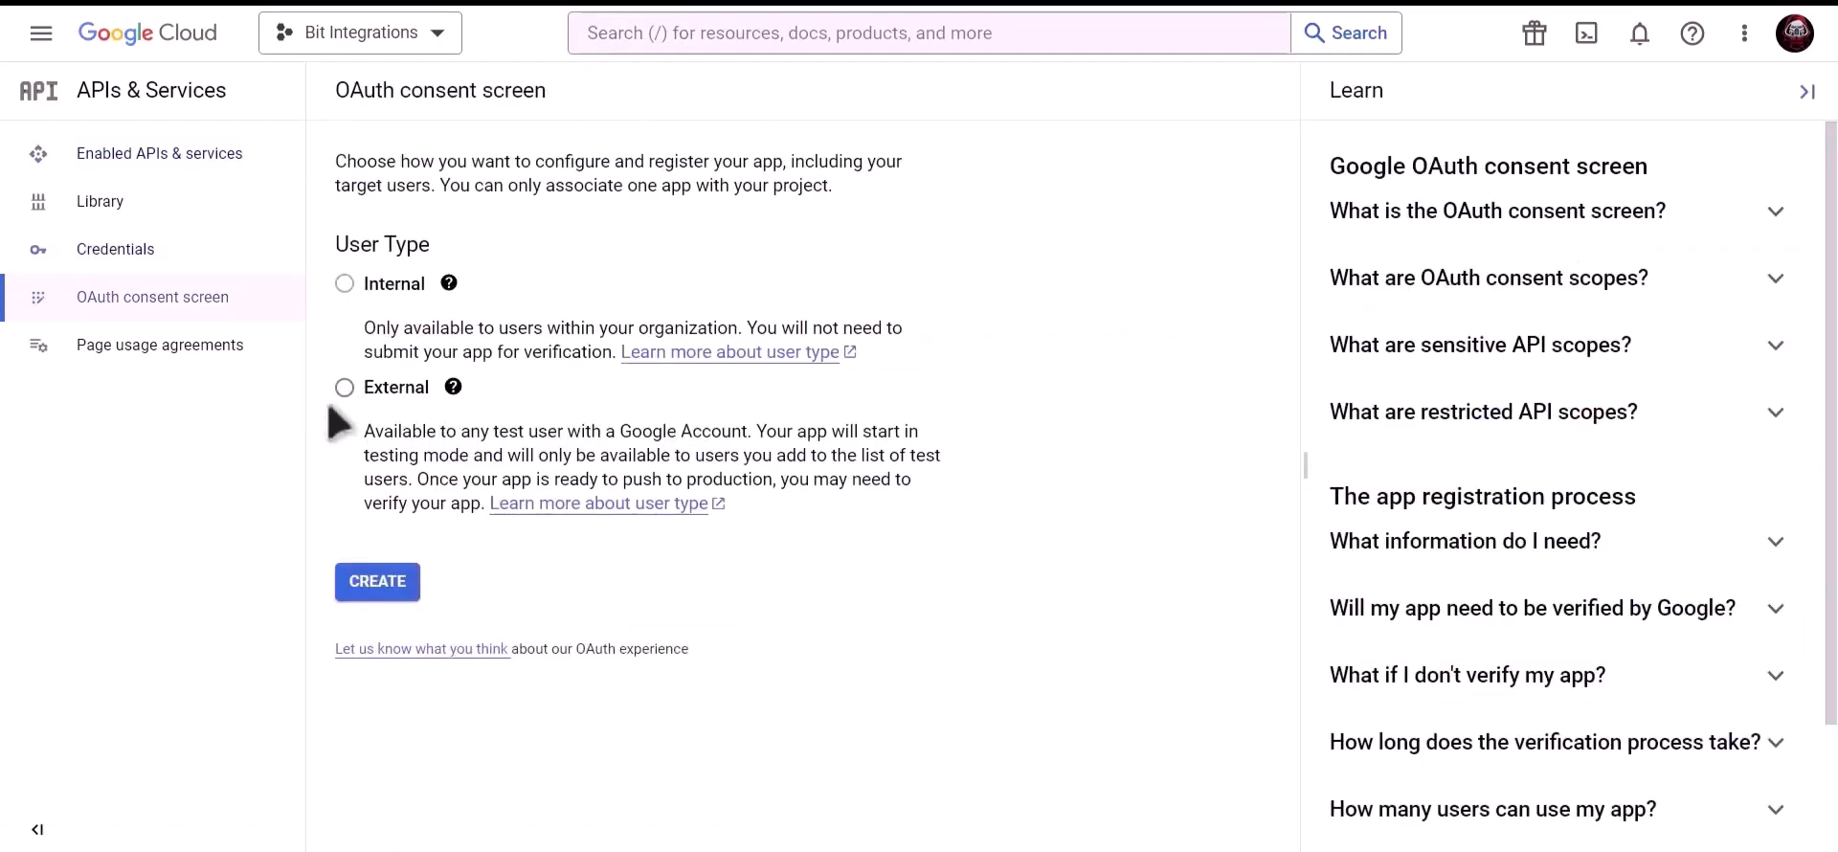
{"action": "left_click", "coordinate": [345, 389]}
{"action": "left_click", "coordinate": [381, 593]}
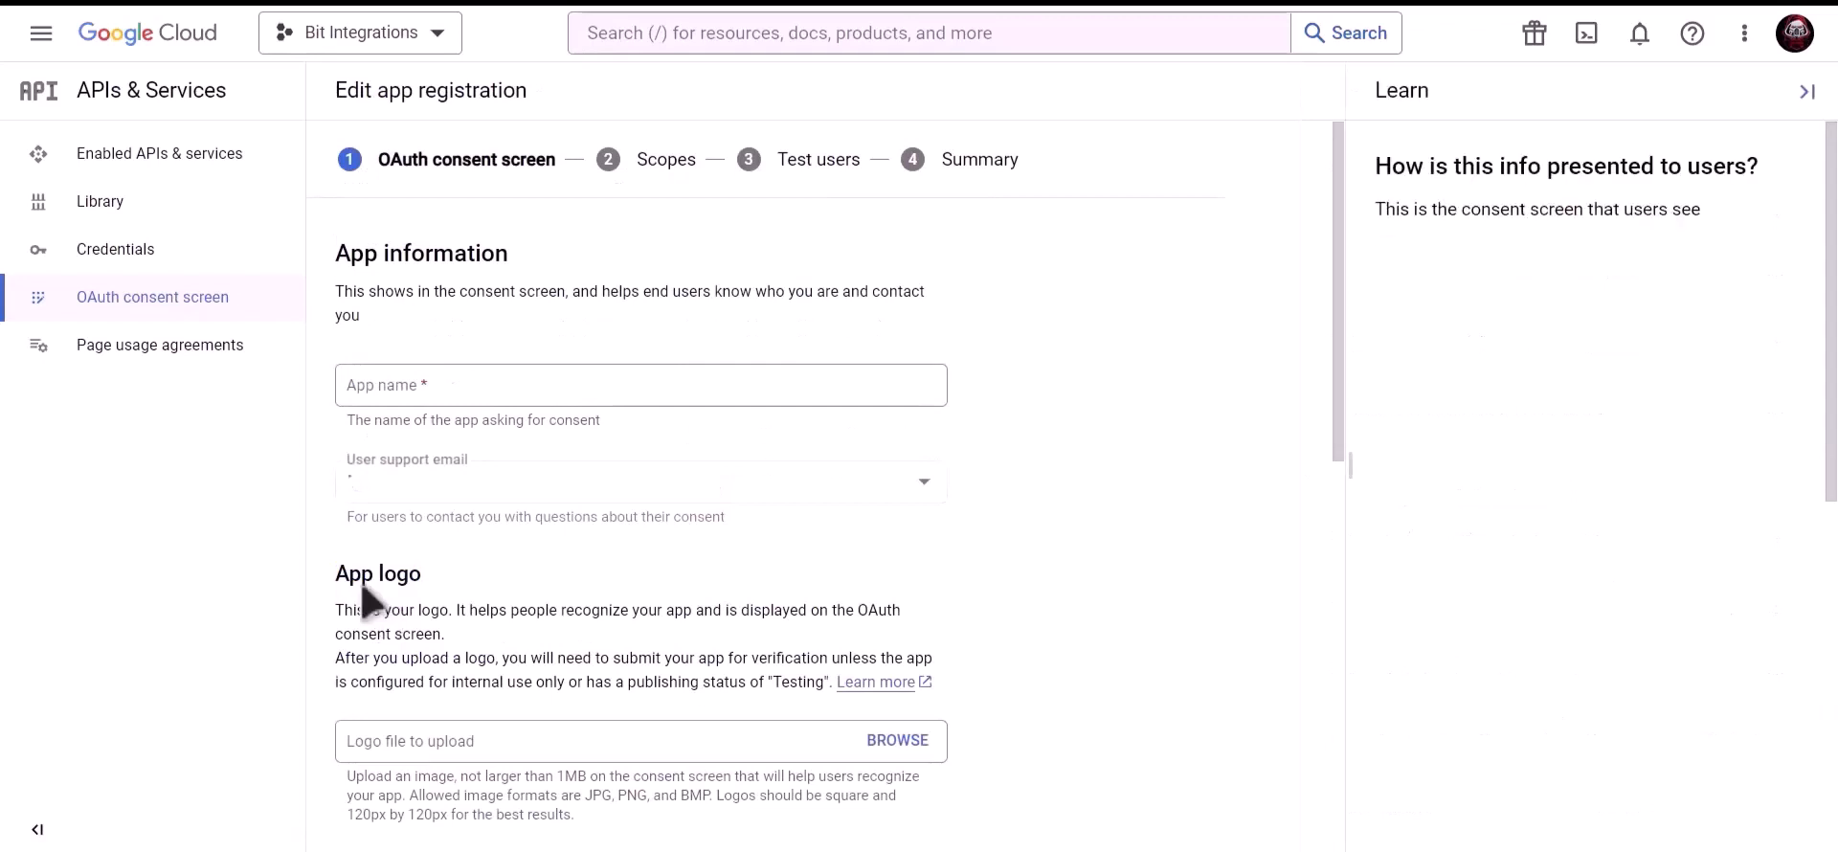
Fill in the app name, the account's support email and the developer contact email, then save
{"action": "left_click", "coordinate": [500, 389]}
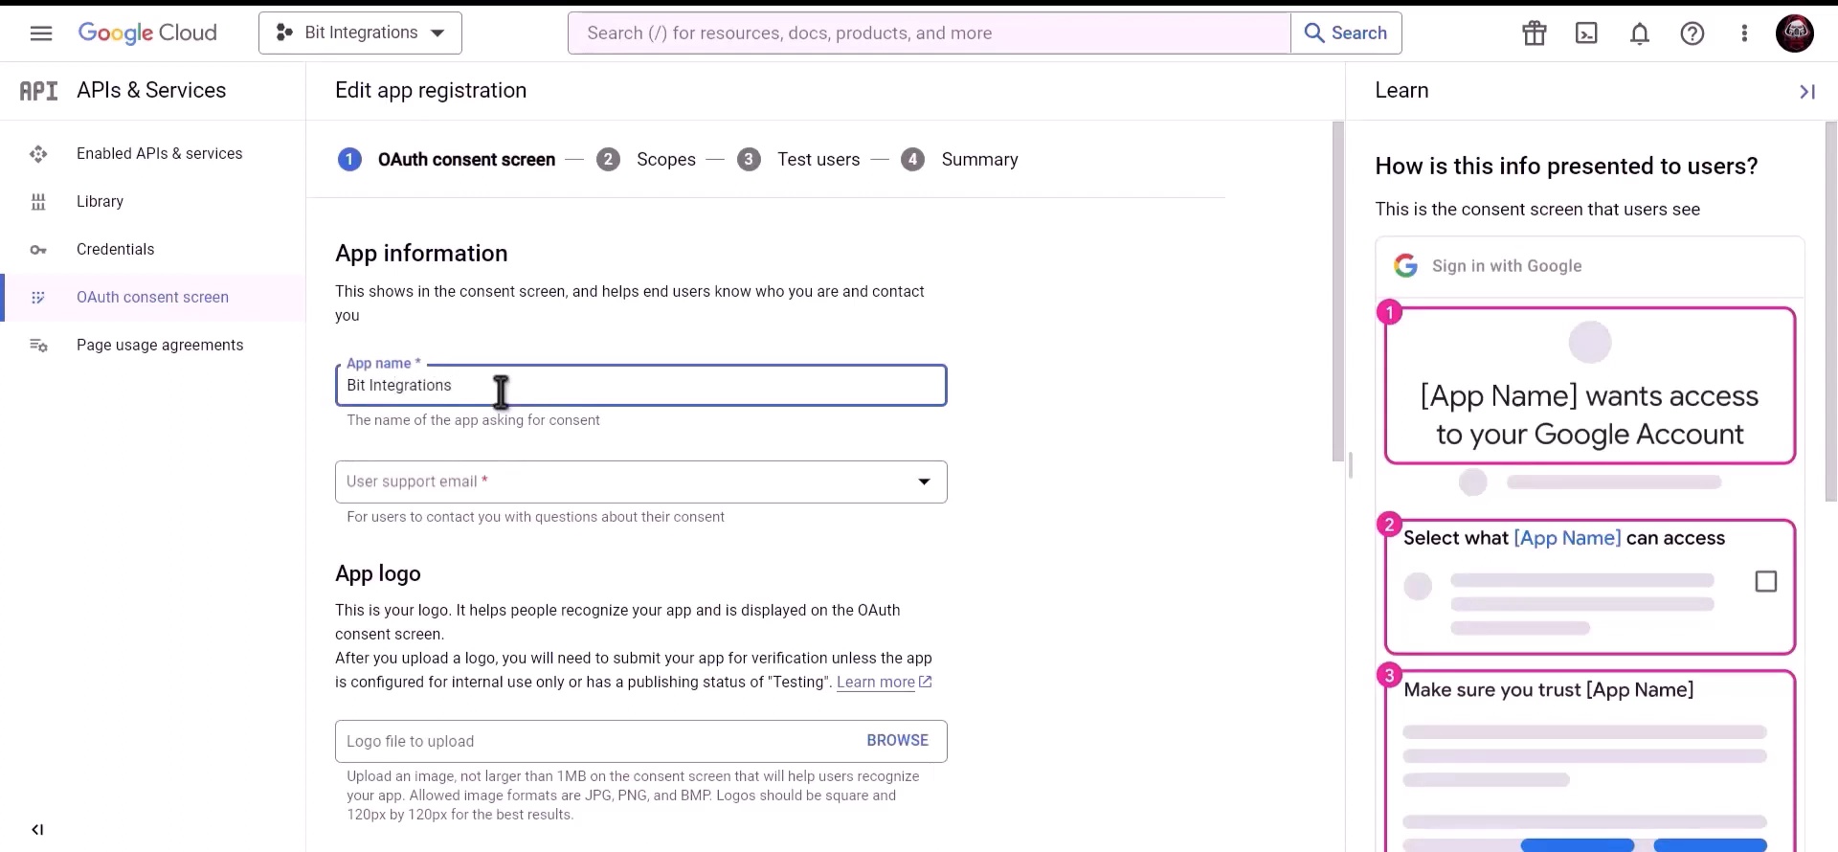
{"action": "left_click", "coordinate": [496, 480]}
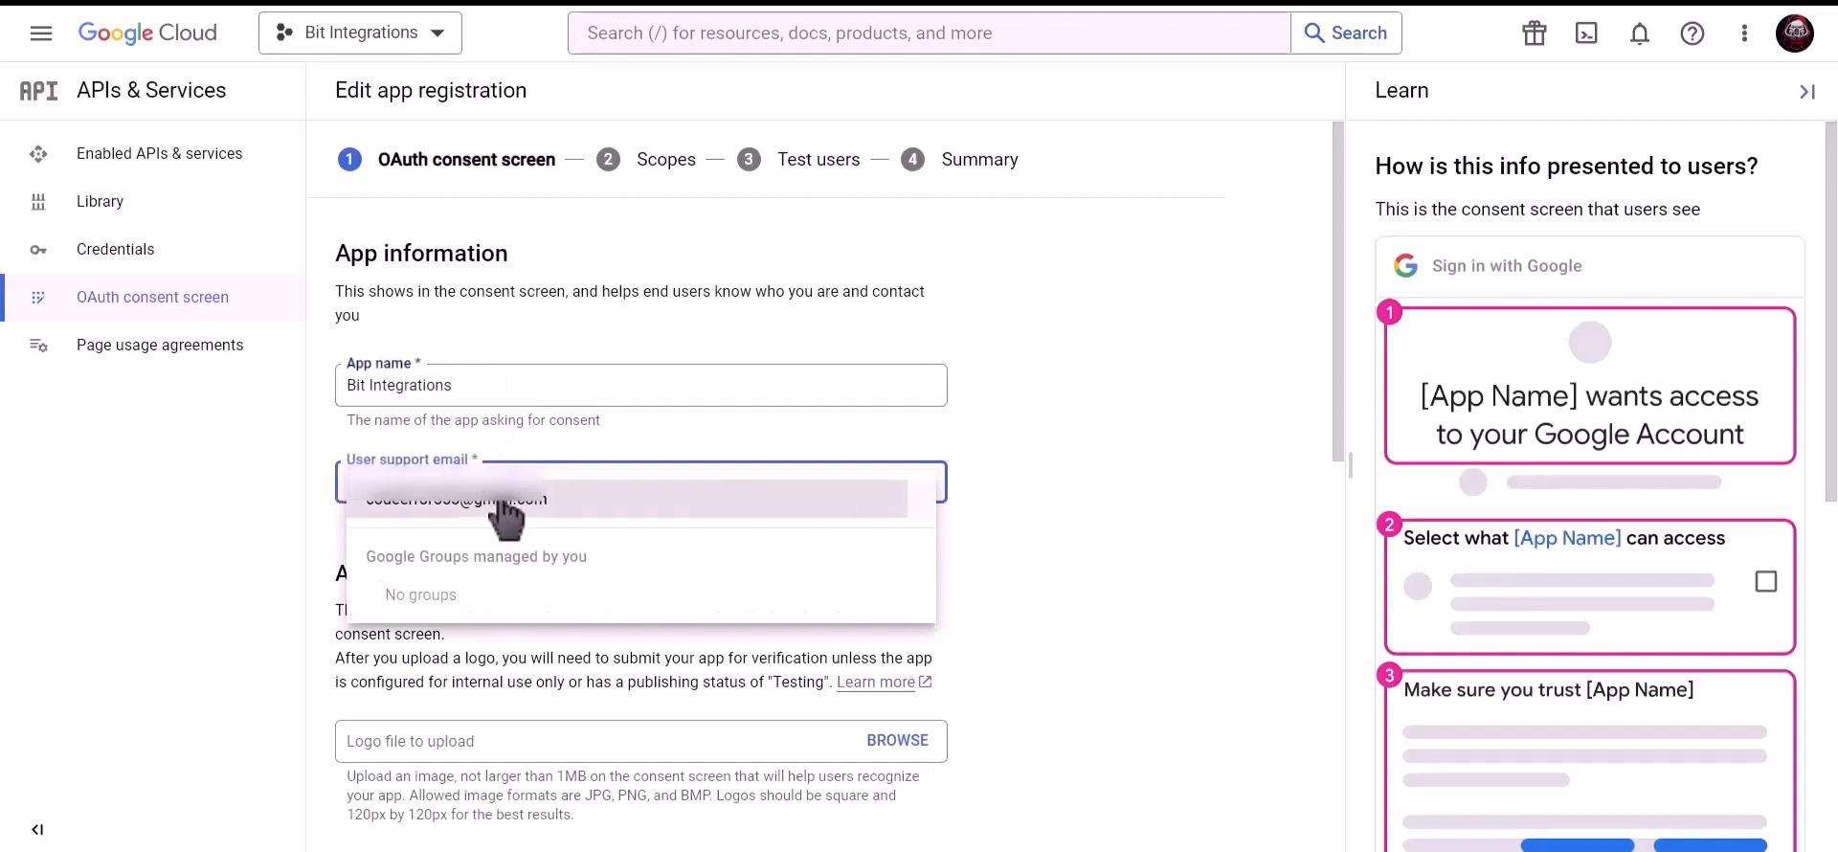
{"action": "left_click", "coordinate": [500, 512]}
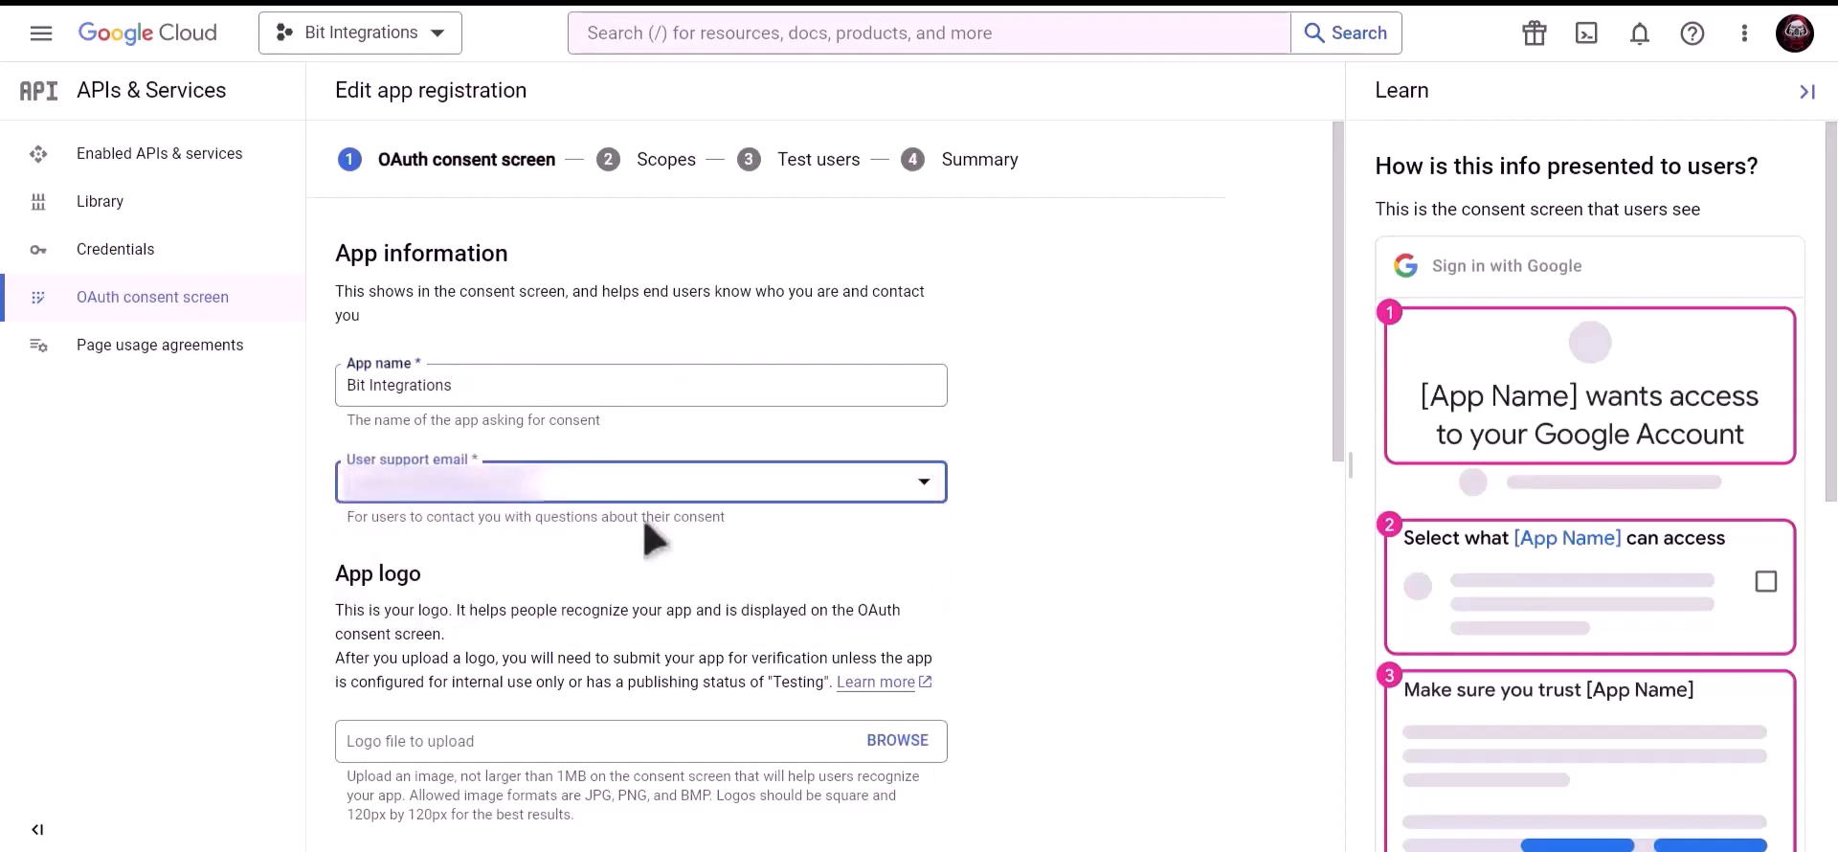
{"action": "scroll", "coordinate": [644, 521], "scroll_direction": "down", "scroll_amount": 9}
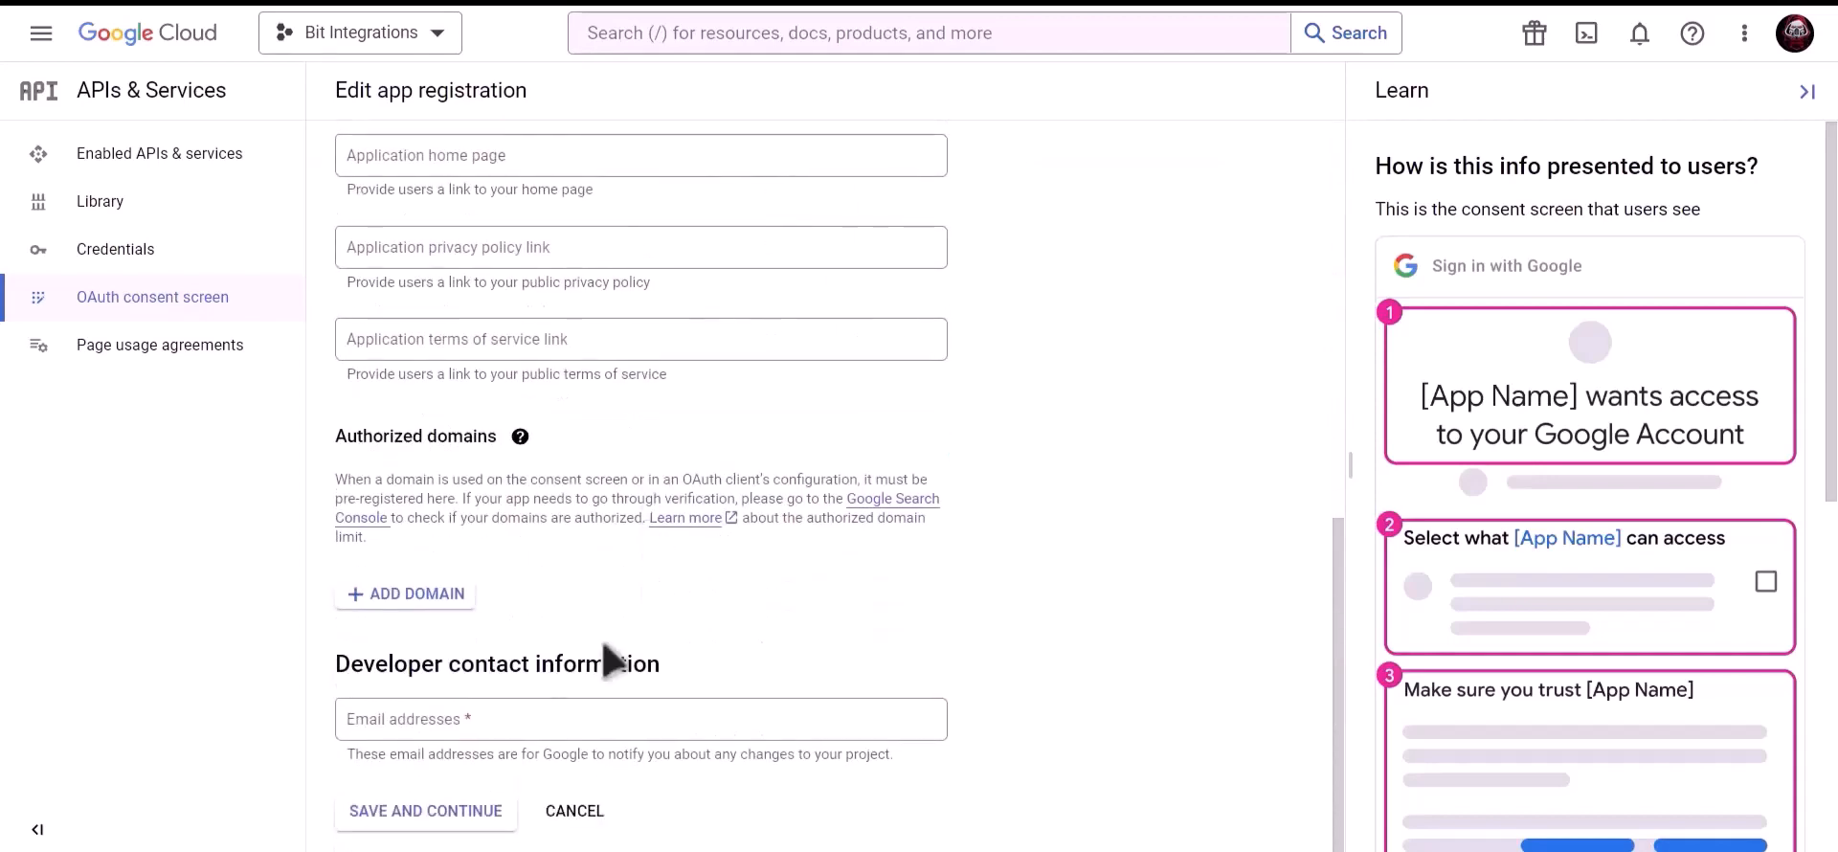
{"action": "left_click", "coordinate": [525, 715]}
{"action": "key", "text": "ctrl+v"}
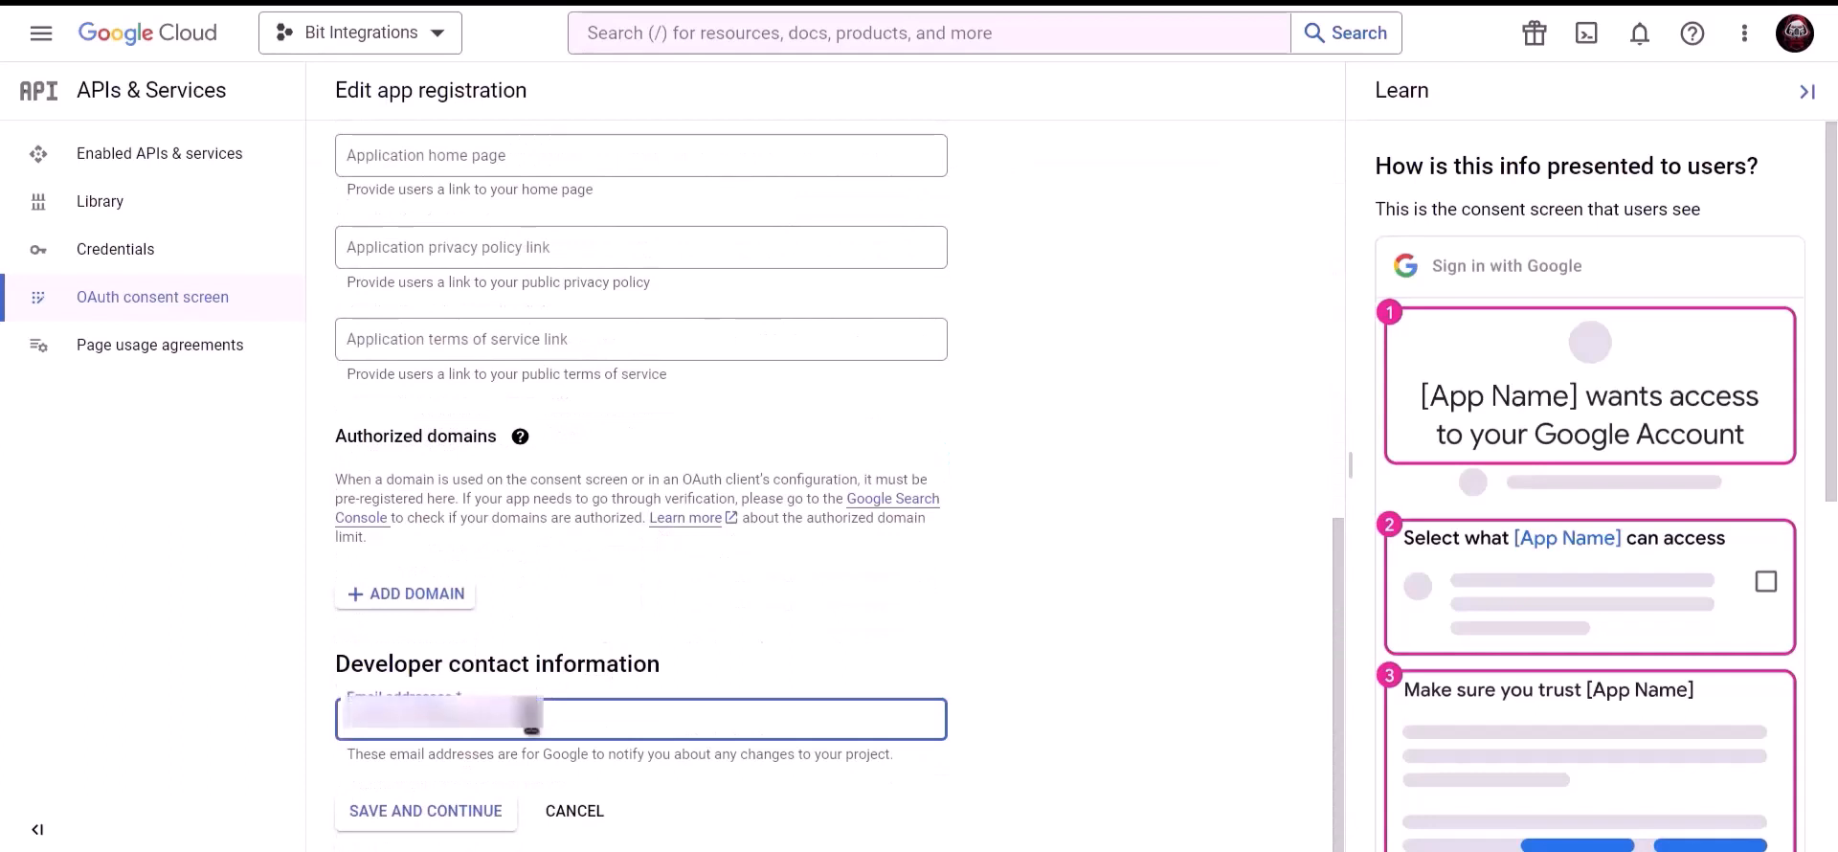
{"action": "left_click", "coordinate": [443, 822]}
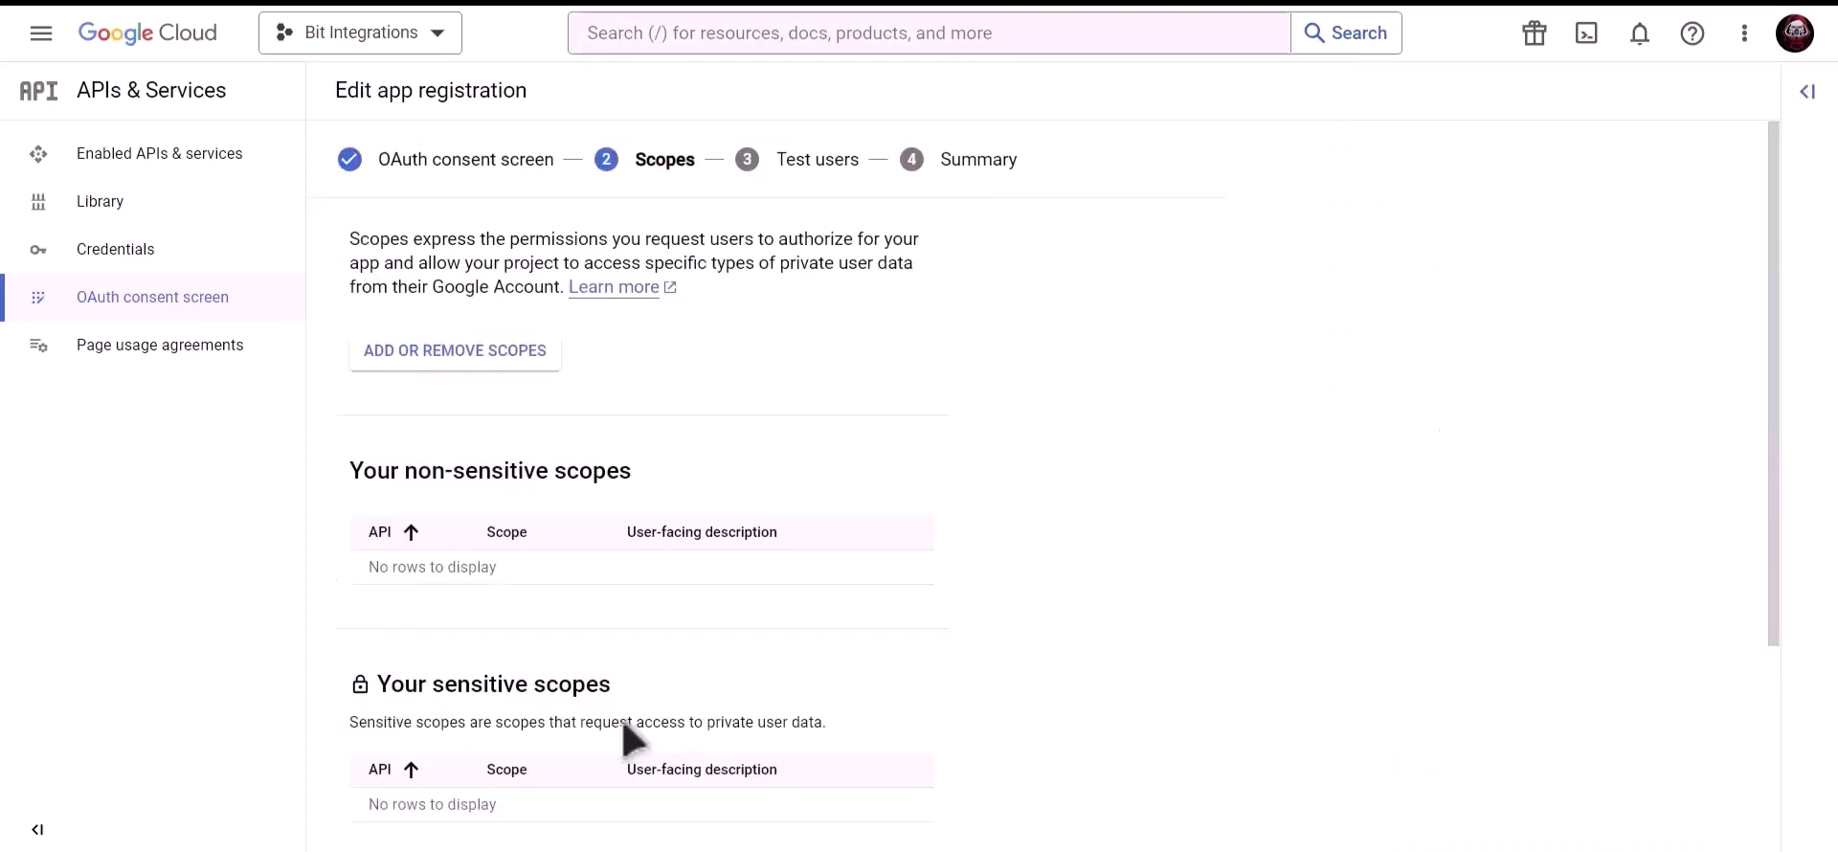
Skip scopes and test users, then return to the consent screen dashboard
{"action": "scroll", "coordinate": [632, 737], "scroll_direction": "down", "scroll_amount": 3}
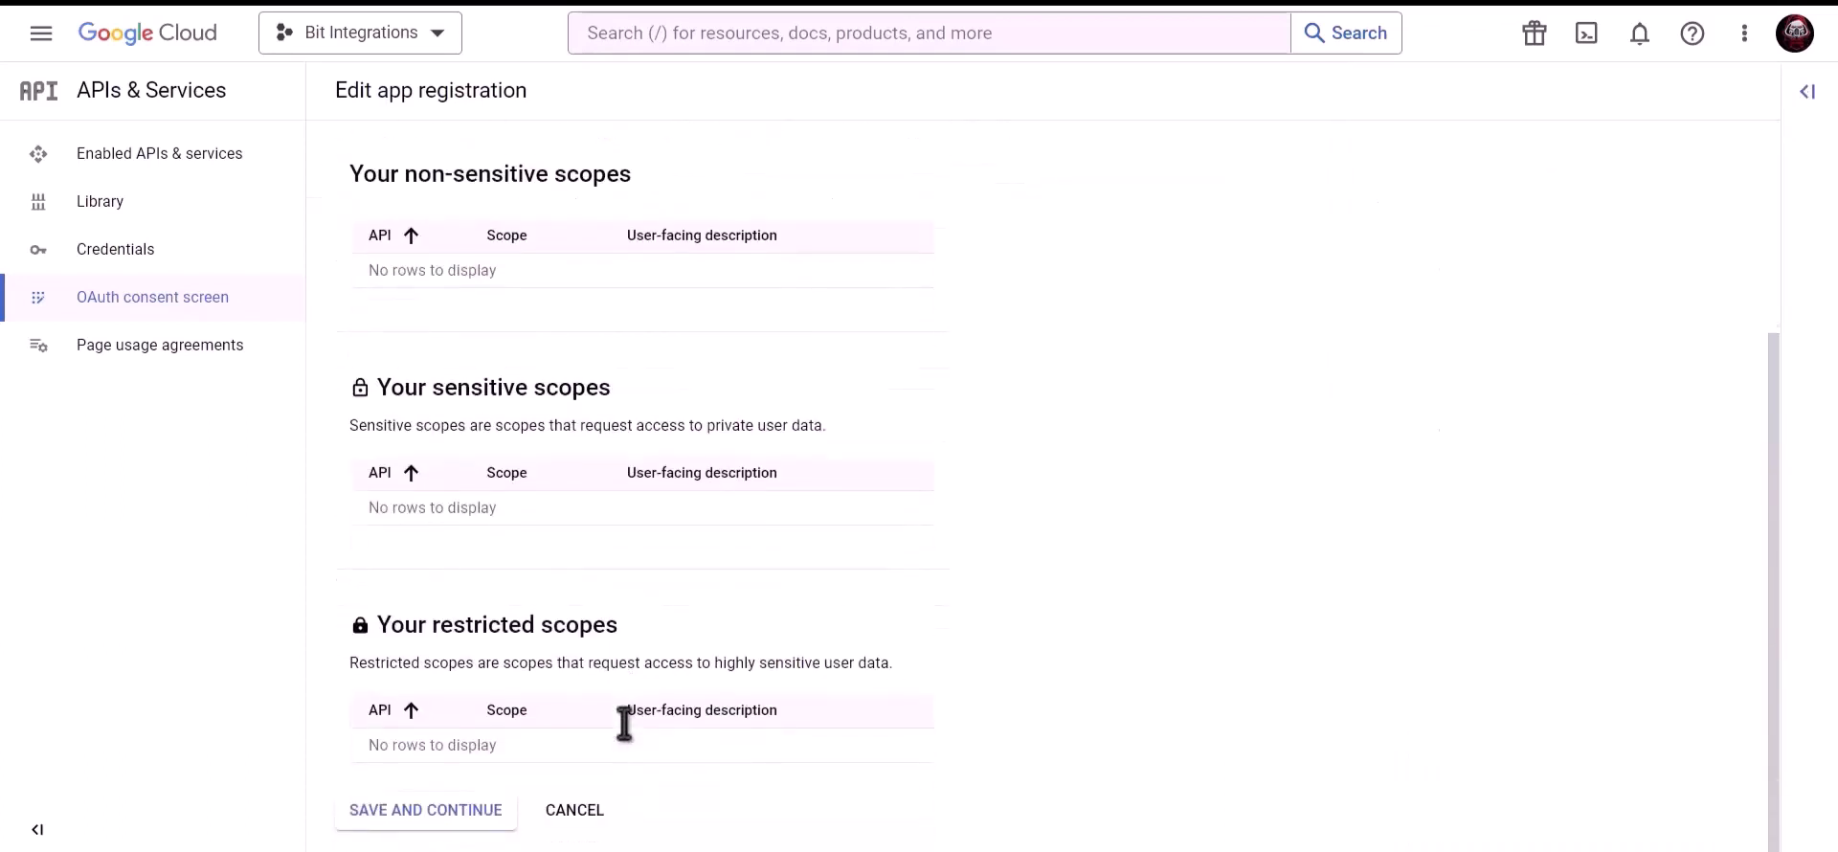
{"action": "left_click", "coordinate": [427, 819]}
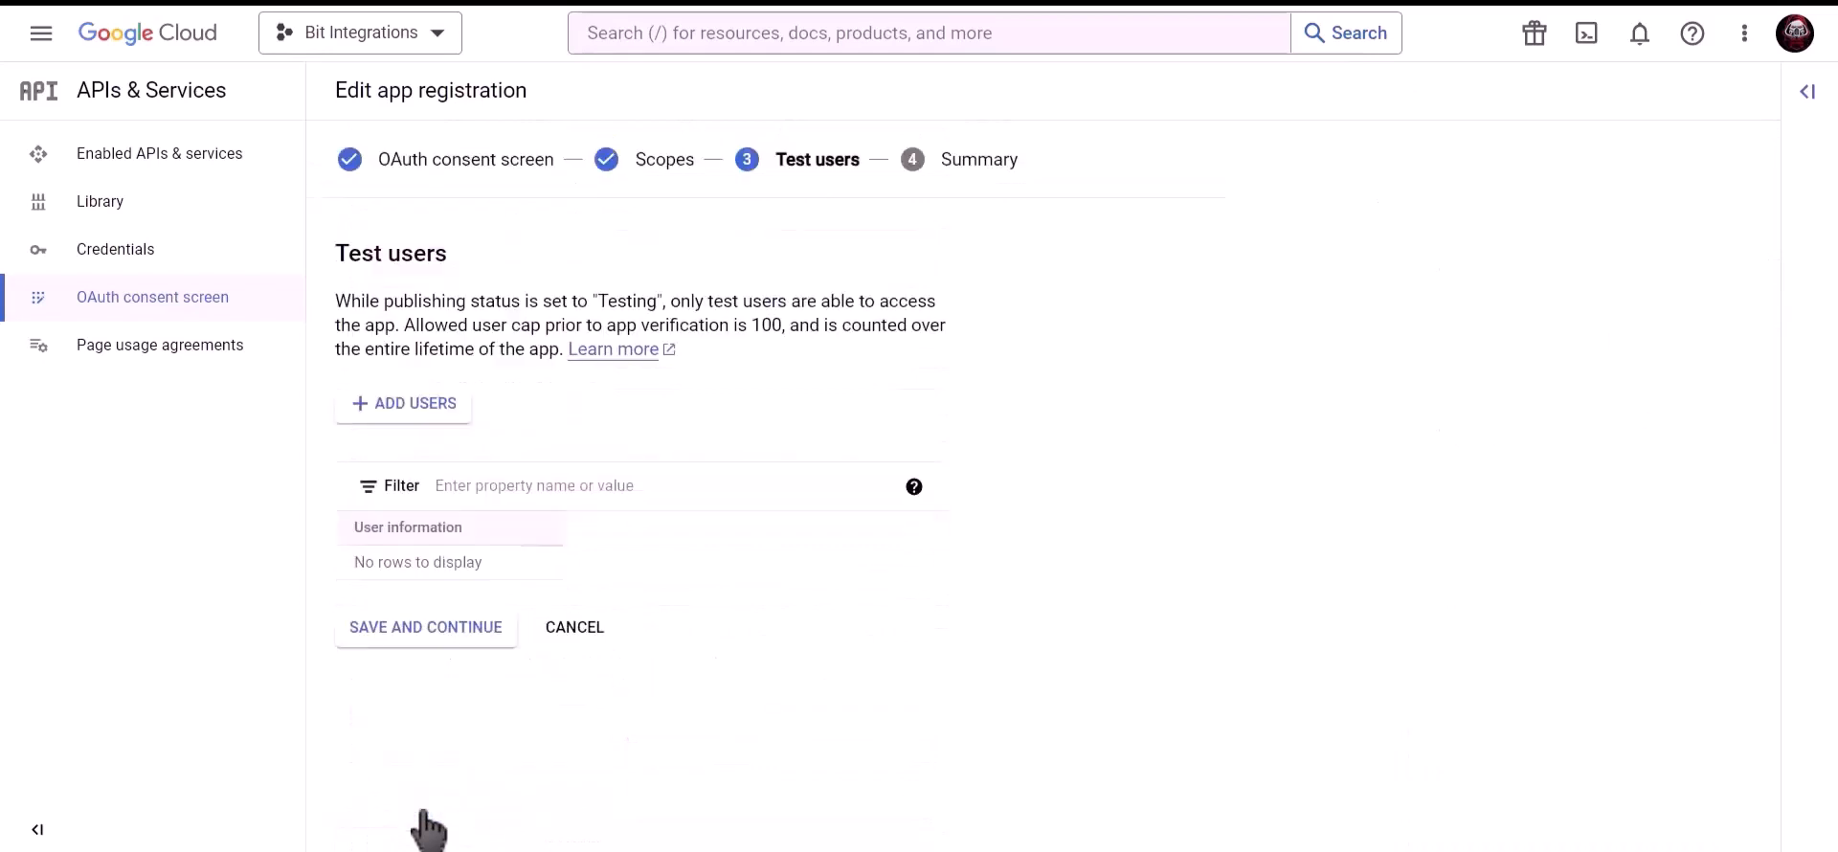
{"action": "left_click", "coordinate": [462, 640]}
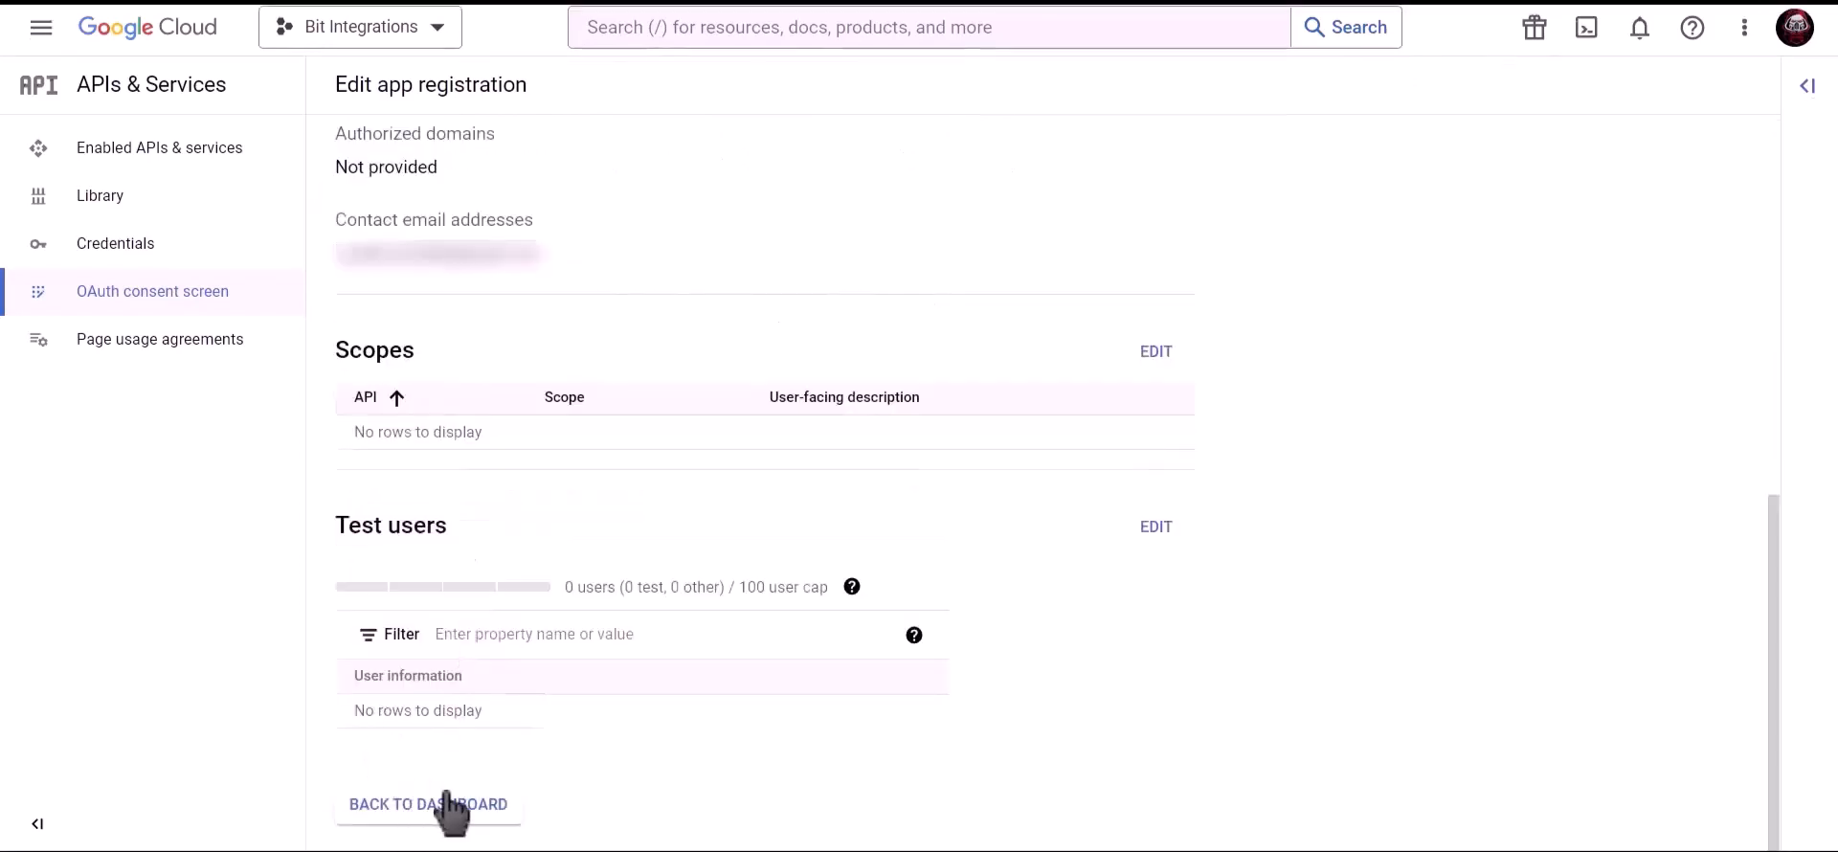
{"action": "left_click", "coordinate": [446, 809]}
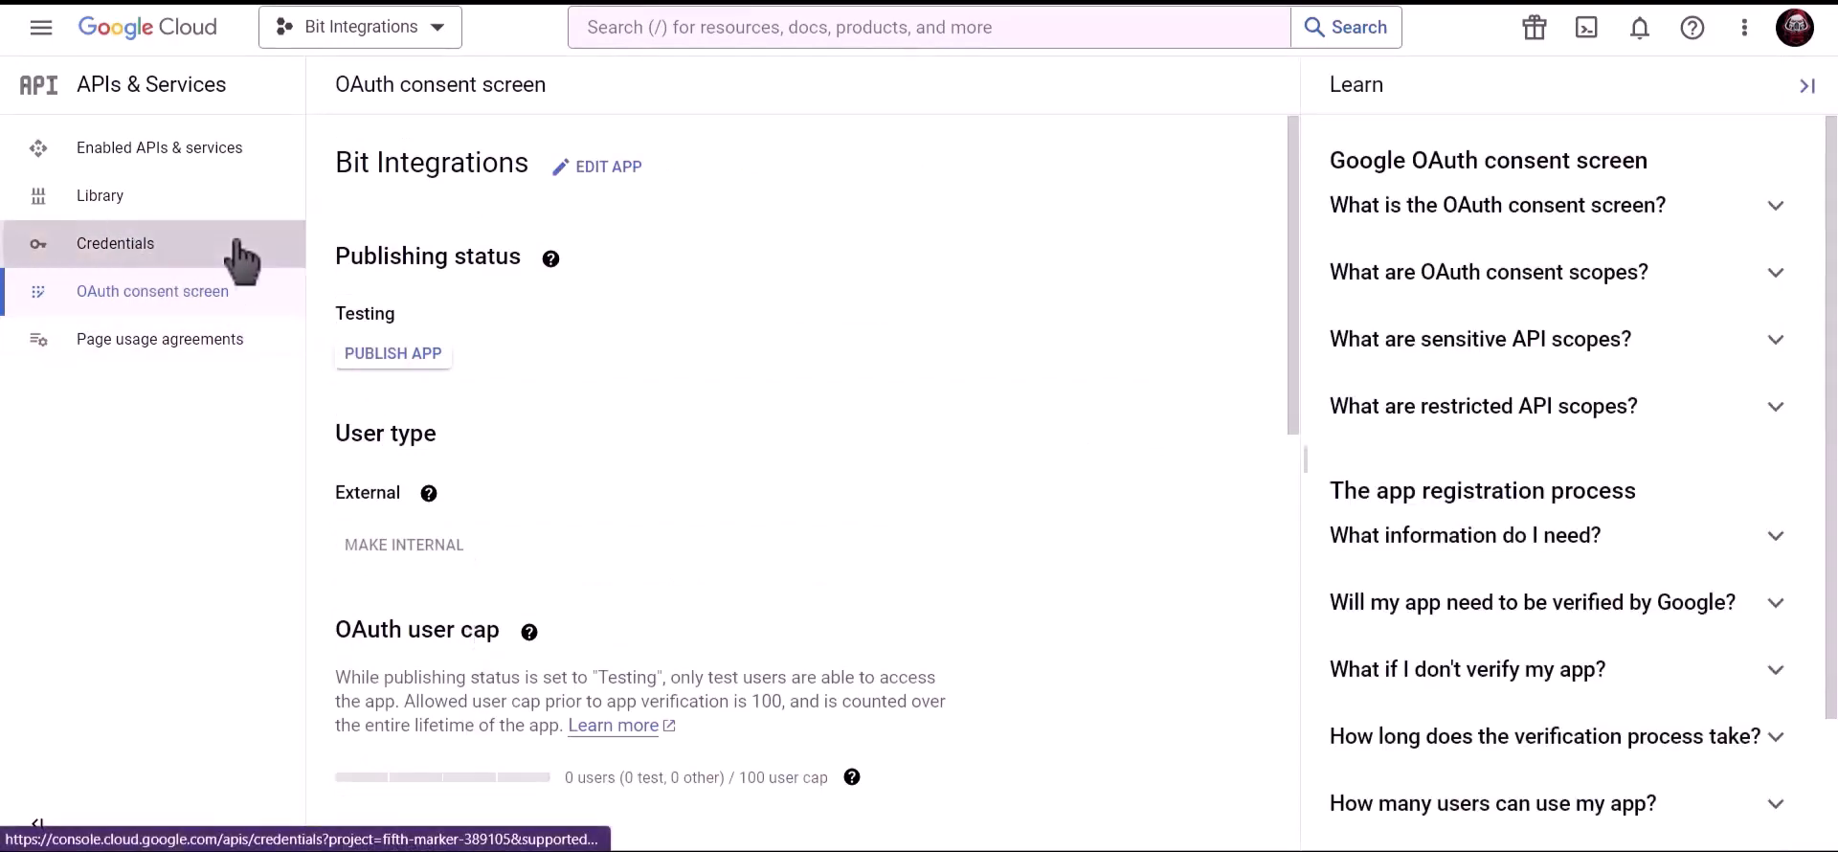
Start a new OAuth client ID of type Web application
{"action": "left_click", "coordinate": [241, 257]}
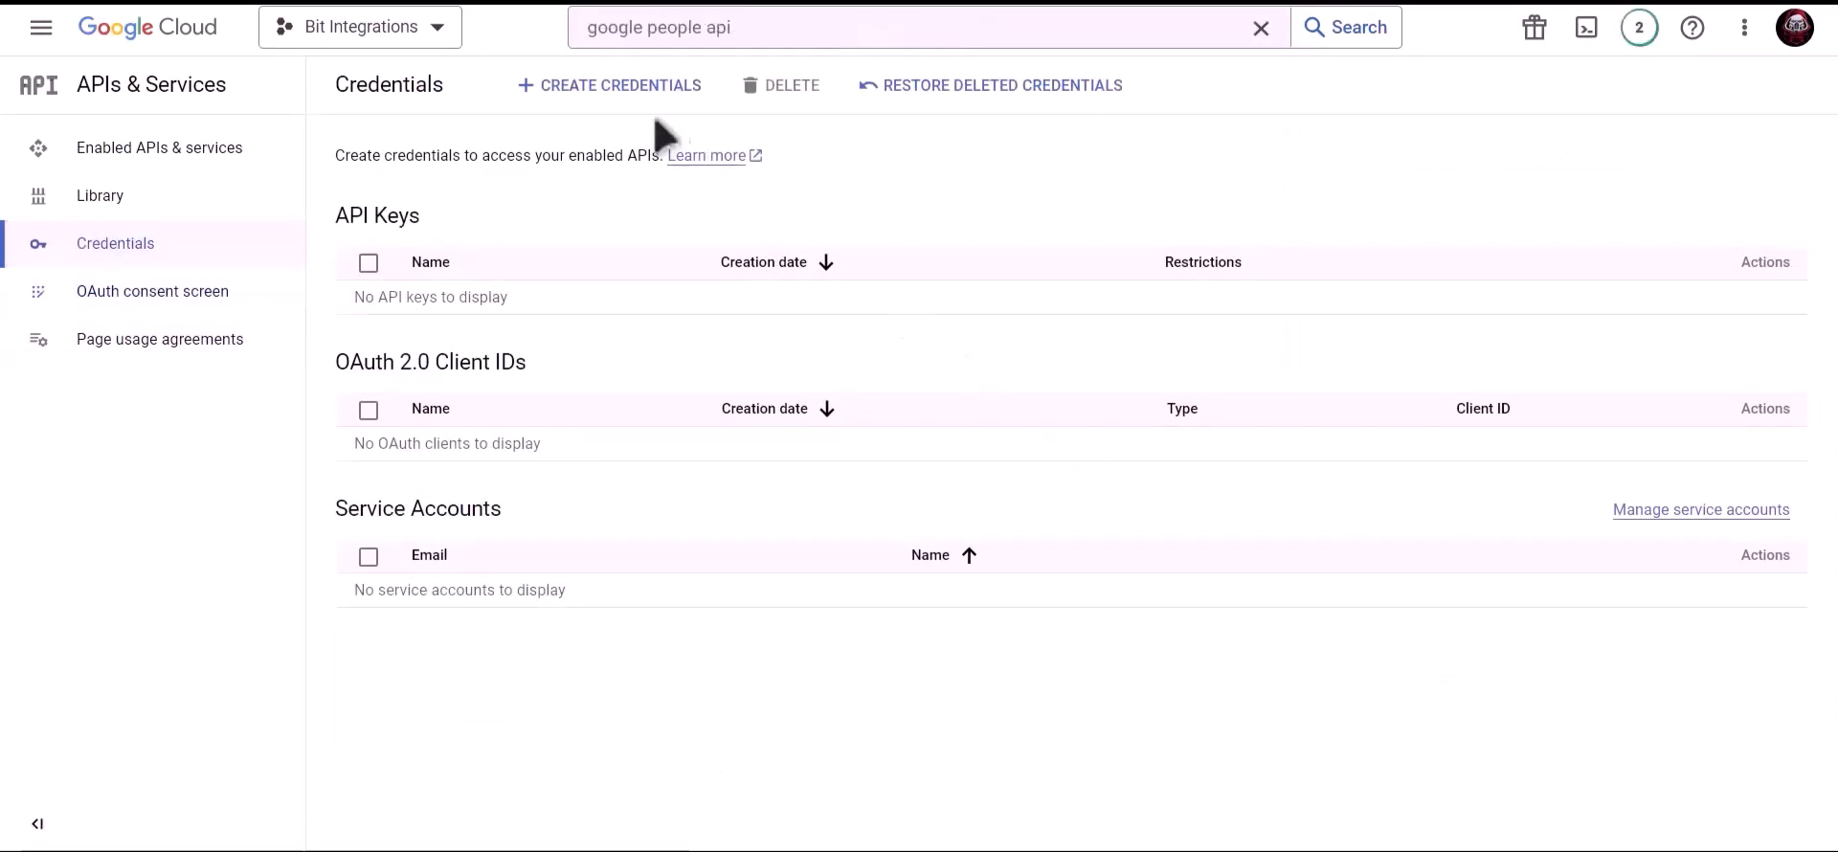
{"action": "left_click", "coordinate": [620, 91]}
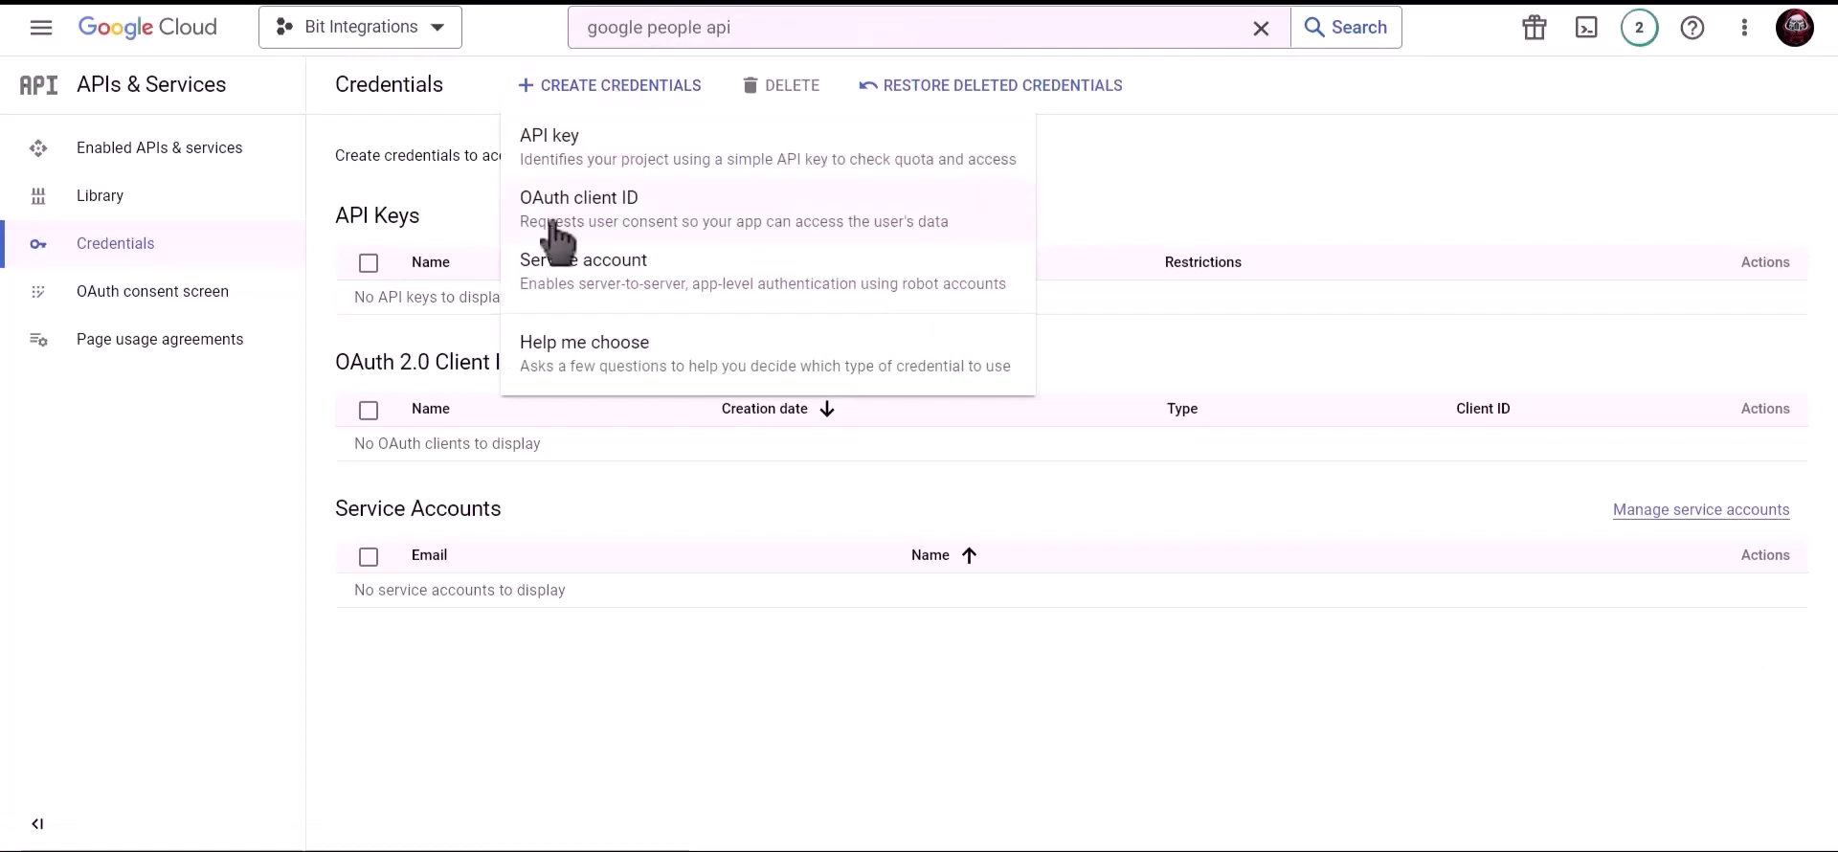
{"action": "left_click", "coordinate": [766, 251]}
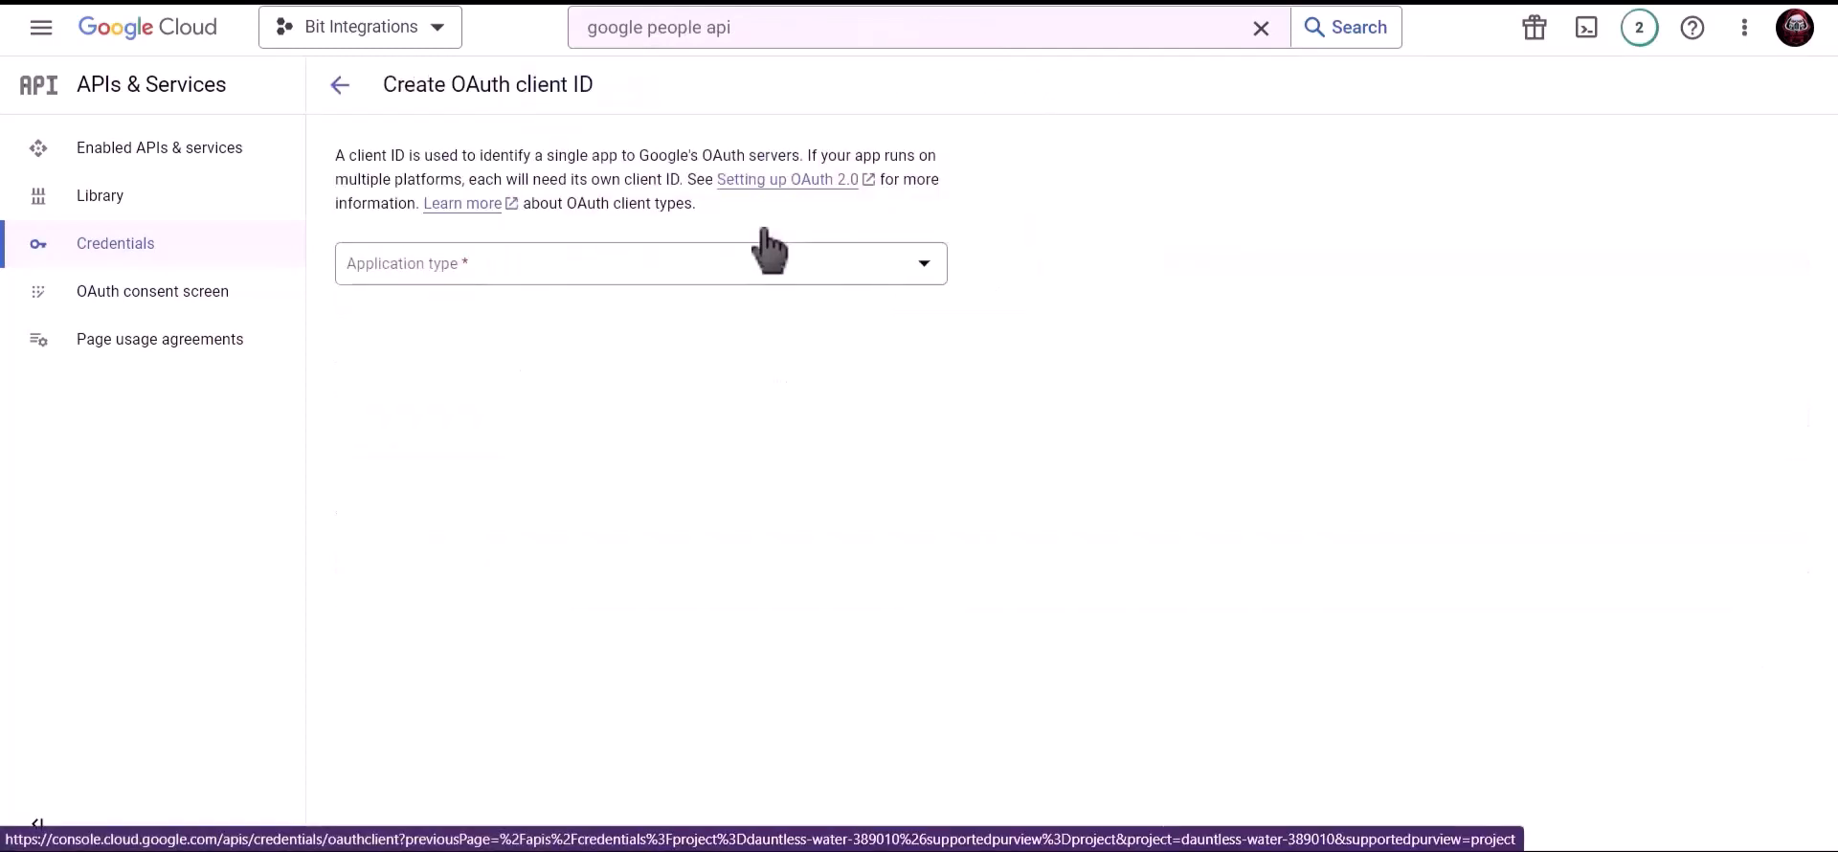
{"action": "left_click", "coordinate": [564, 277]}
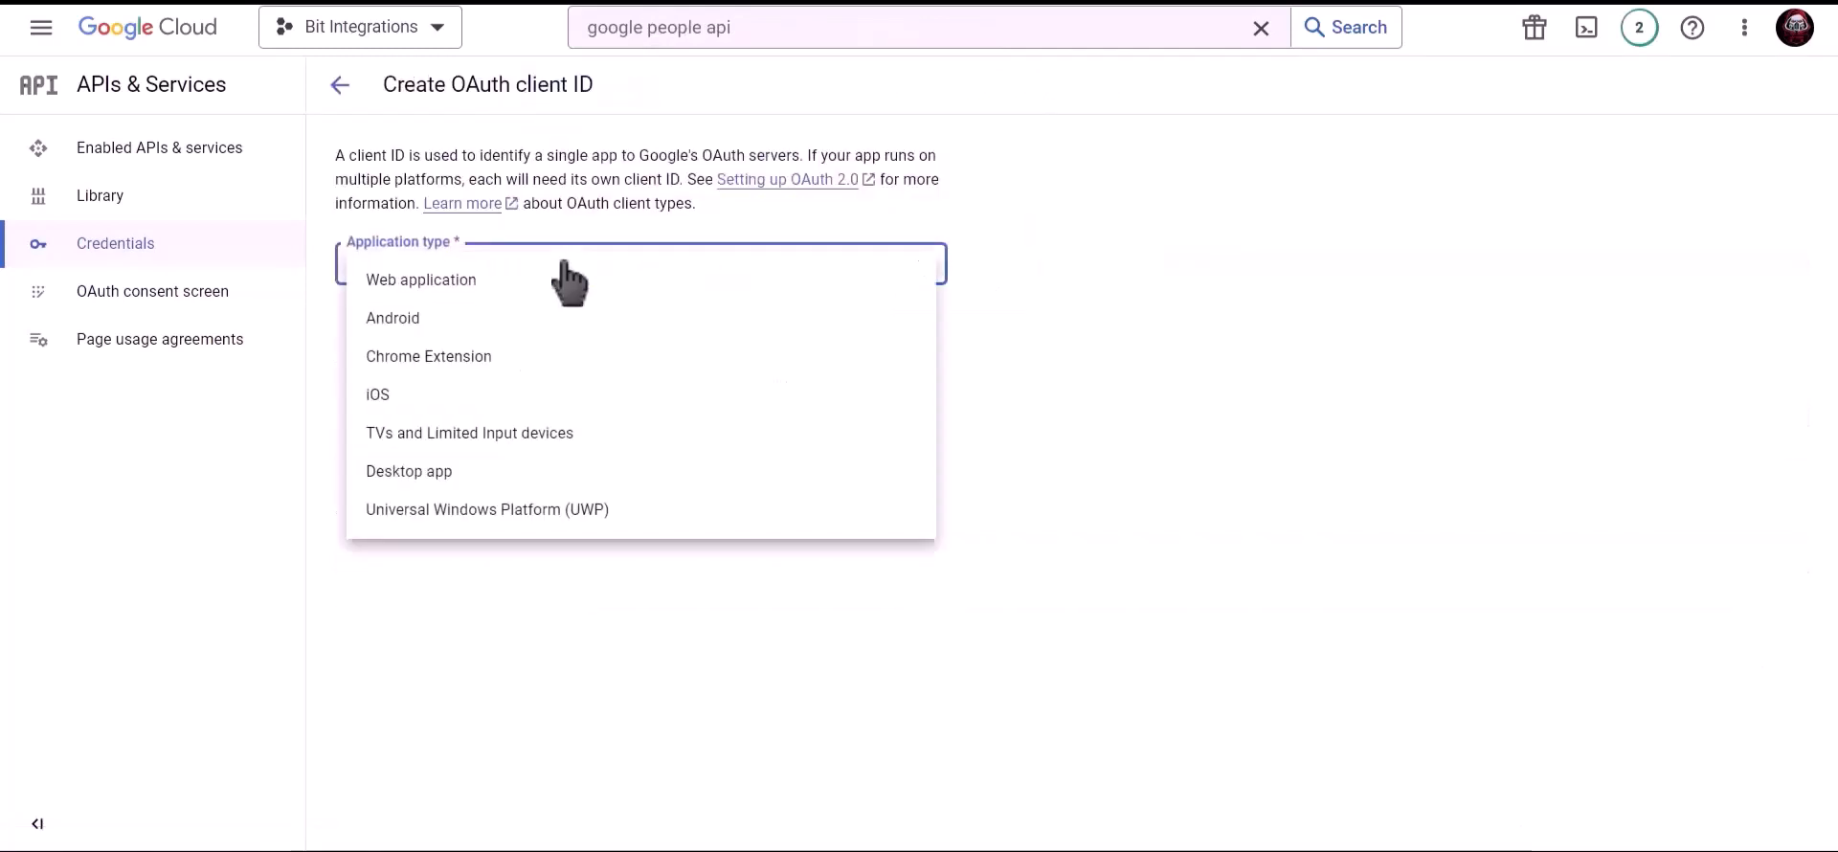
{"action": "left_click", "coordinate": [480, 289]}
Rename the client to 'Bit Integrations' and copy the site's Homepage URL from the plugin
{"action": "left_click", "coordinate": [475, 326]}
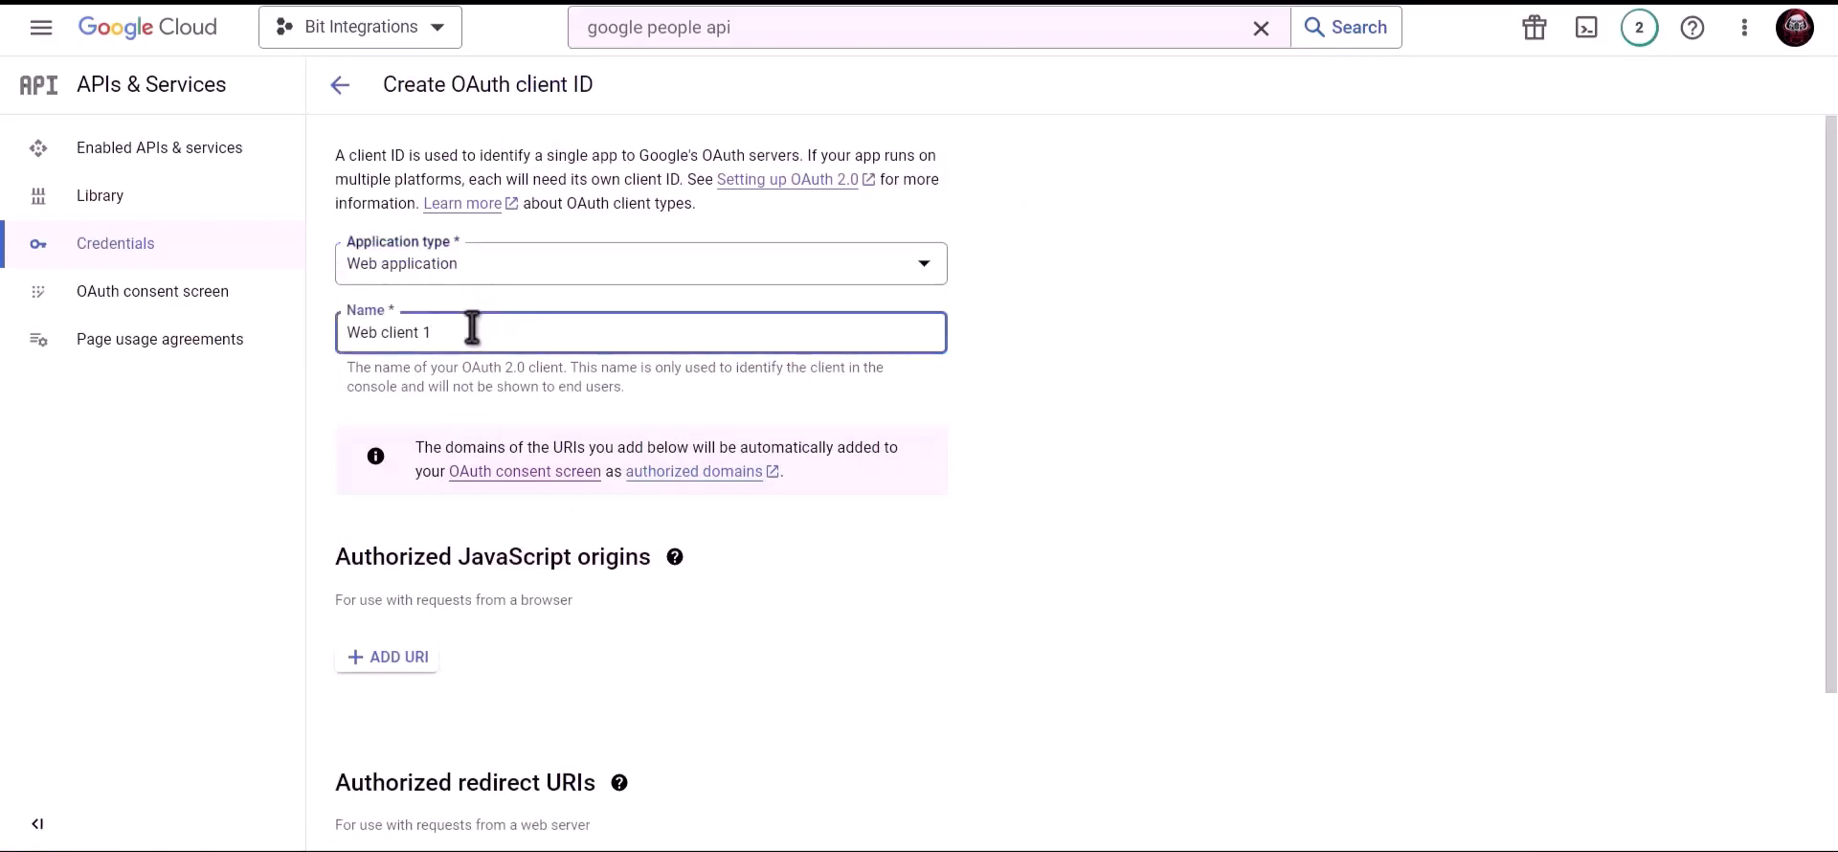
{"action": "key", "text": "ctrl+a"}
{"action": "type", "text": "Bit Integr"}
{"action": "scroll", "coordinate": [542, 331], "scroll_direction": "down", "scroll_amount": 2}
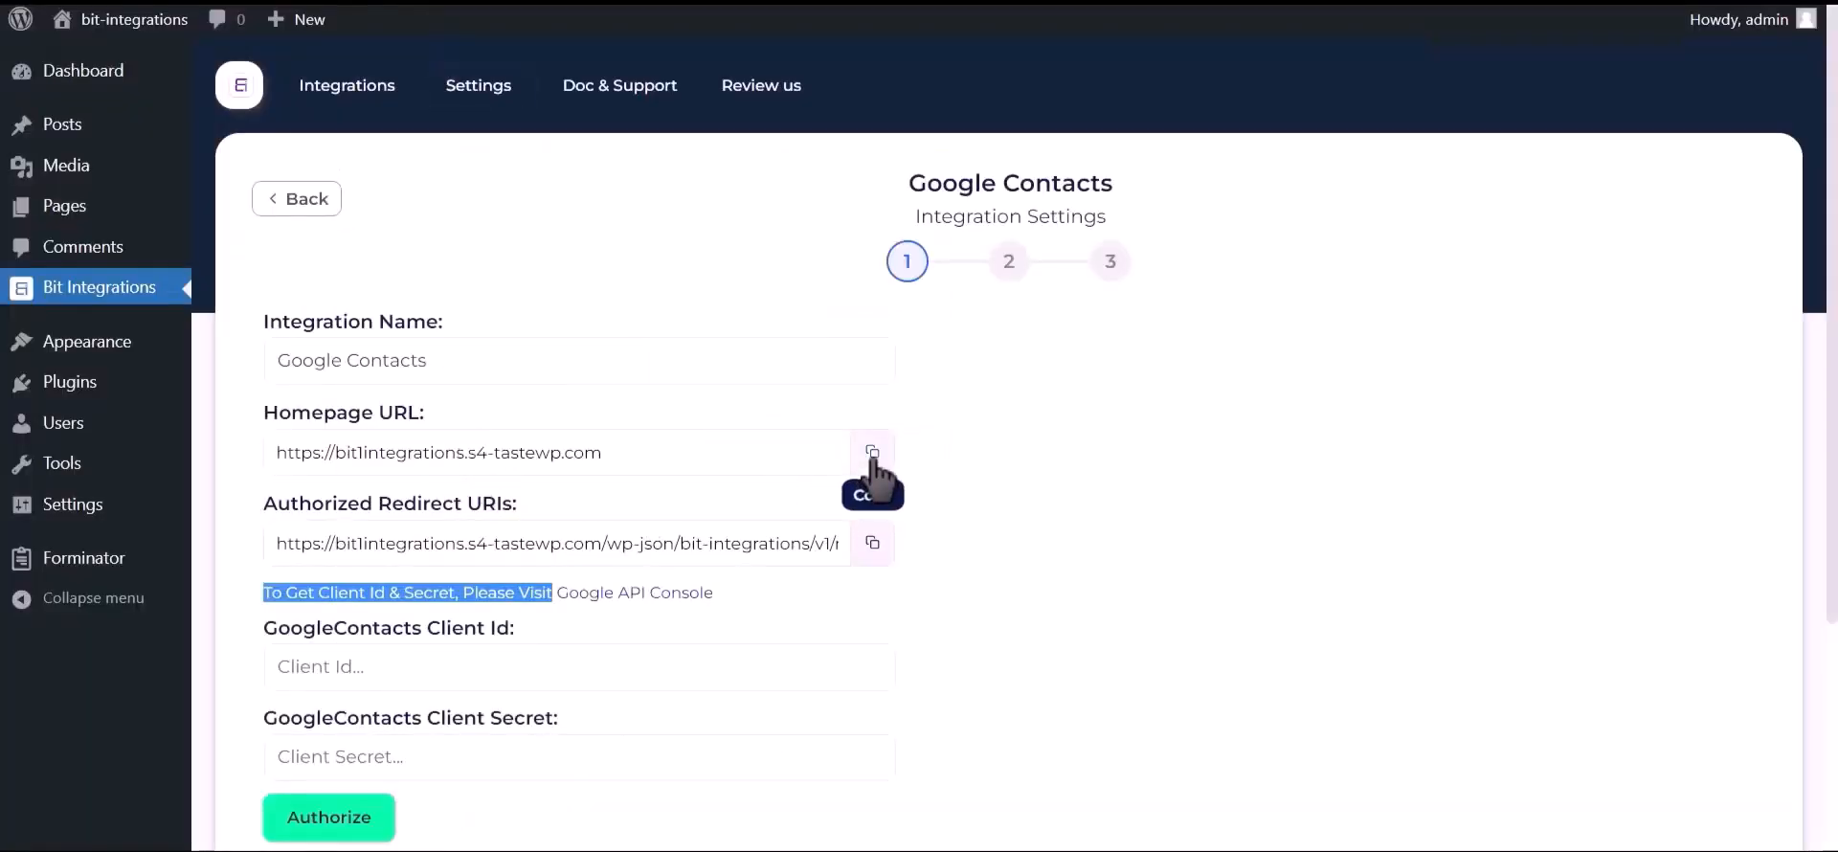
{"action": "left_click", "coordinate": [872, 452]}
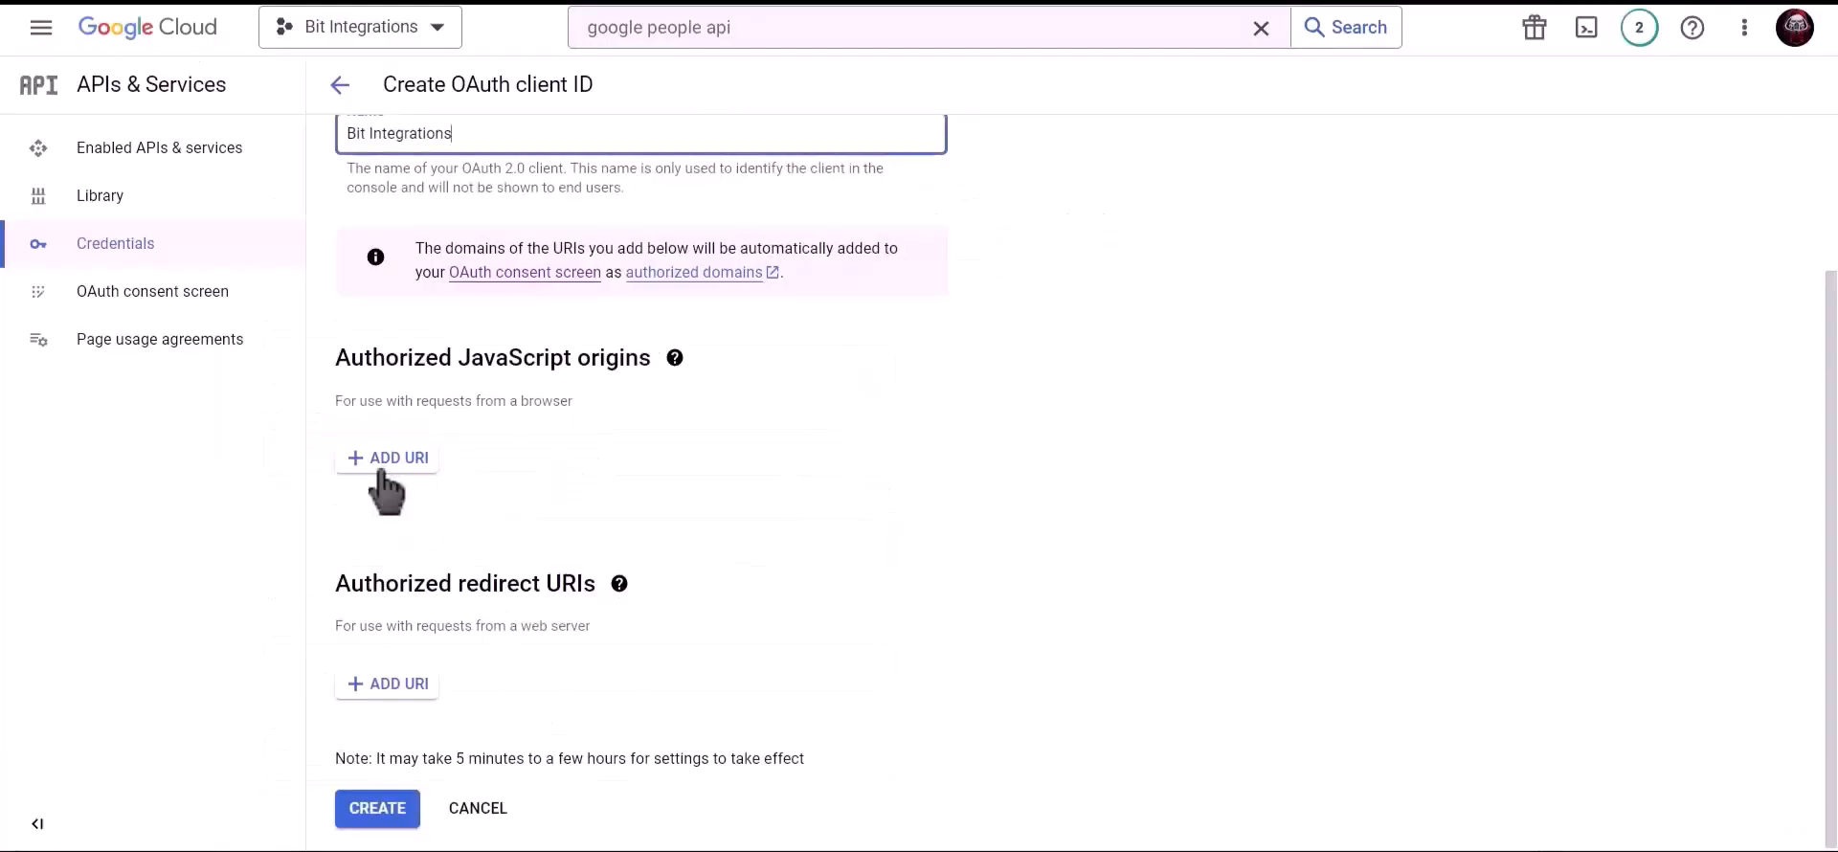
Add the site's homepage URL as an authorized JavaScript origin
{"action": "left_click", "coordinate": [383, 465]}
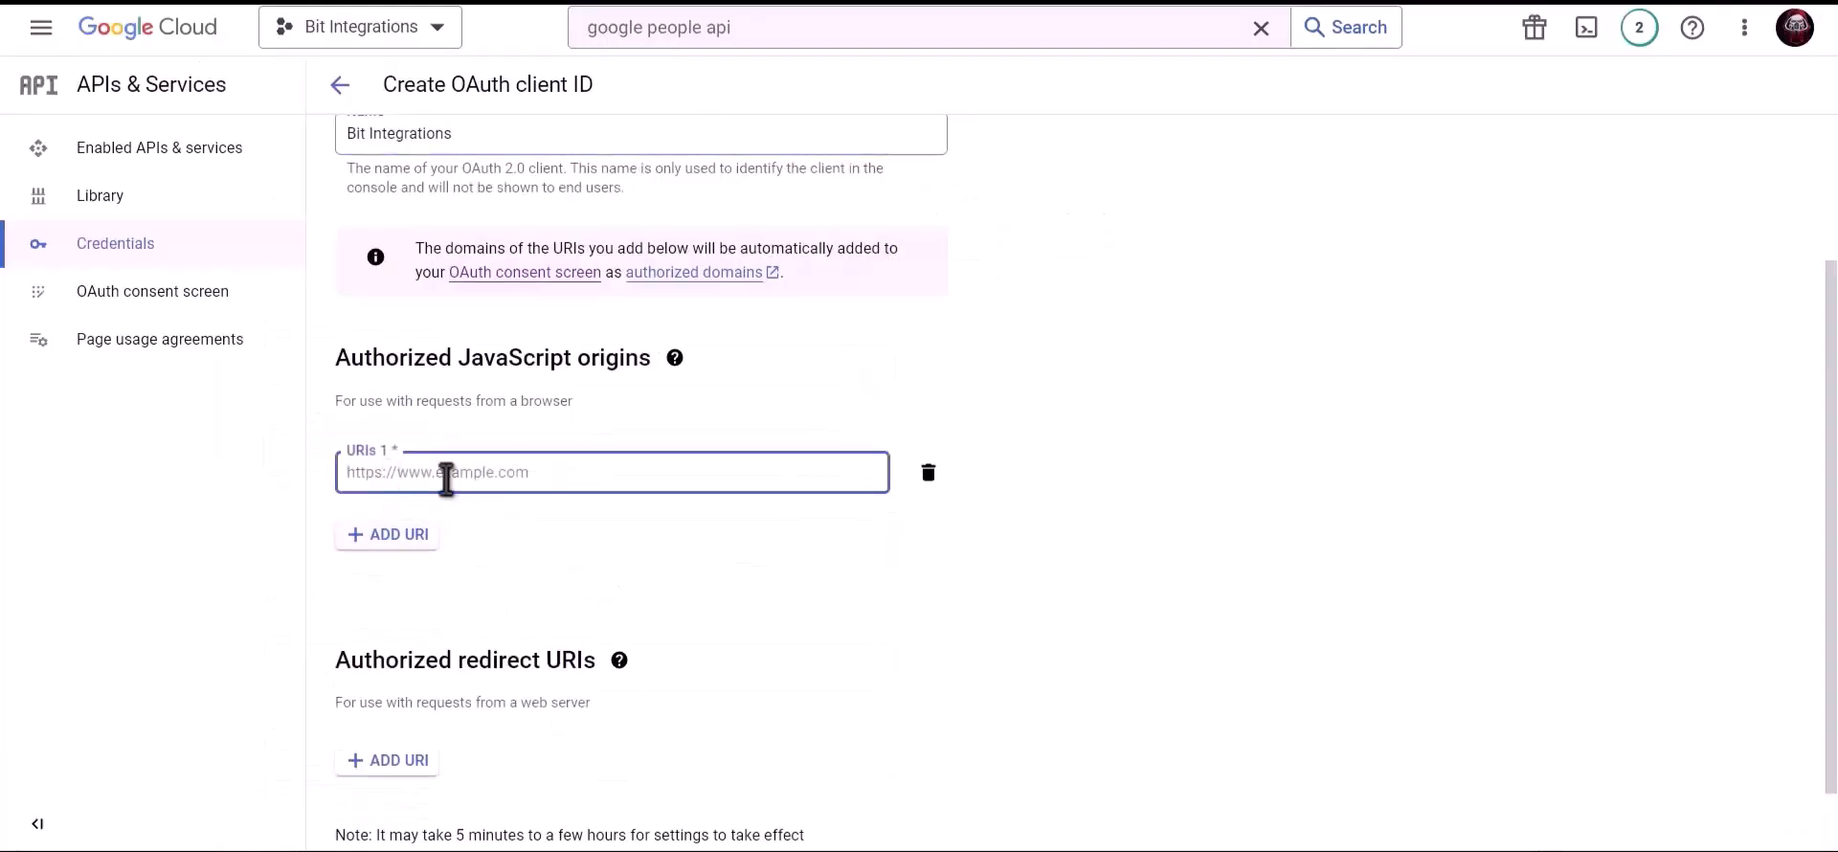
{"action": "key", "text": "ctrl+v"}
{"action": "left_click", "coordinate": [553, 527]}
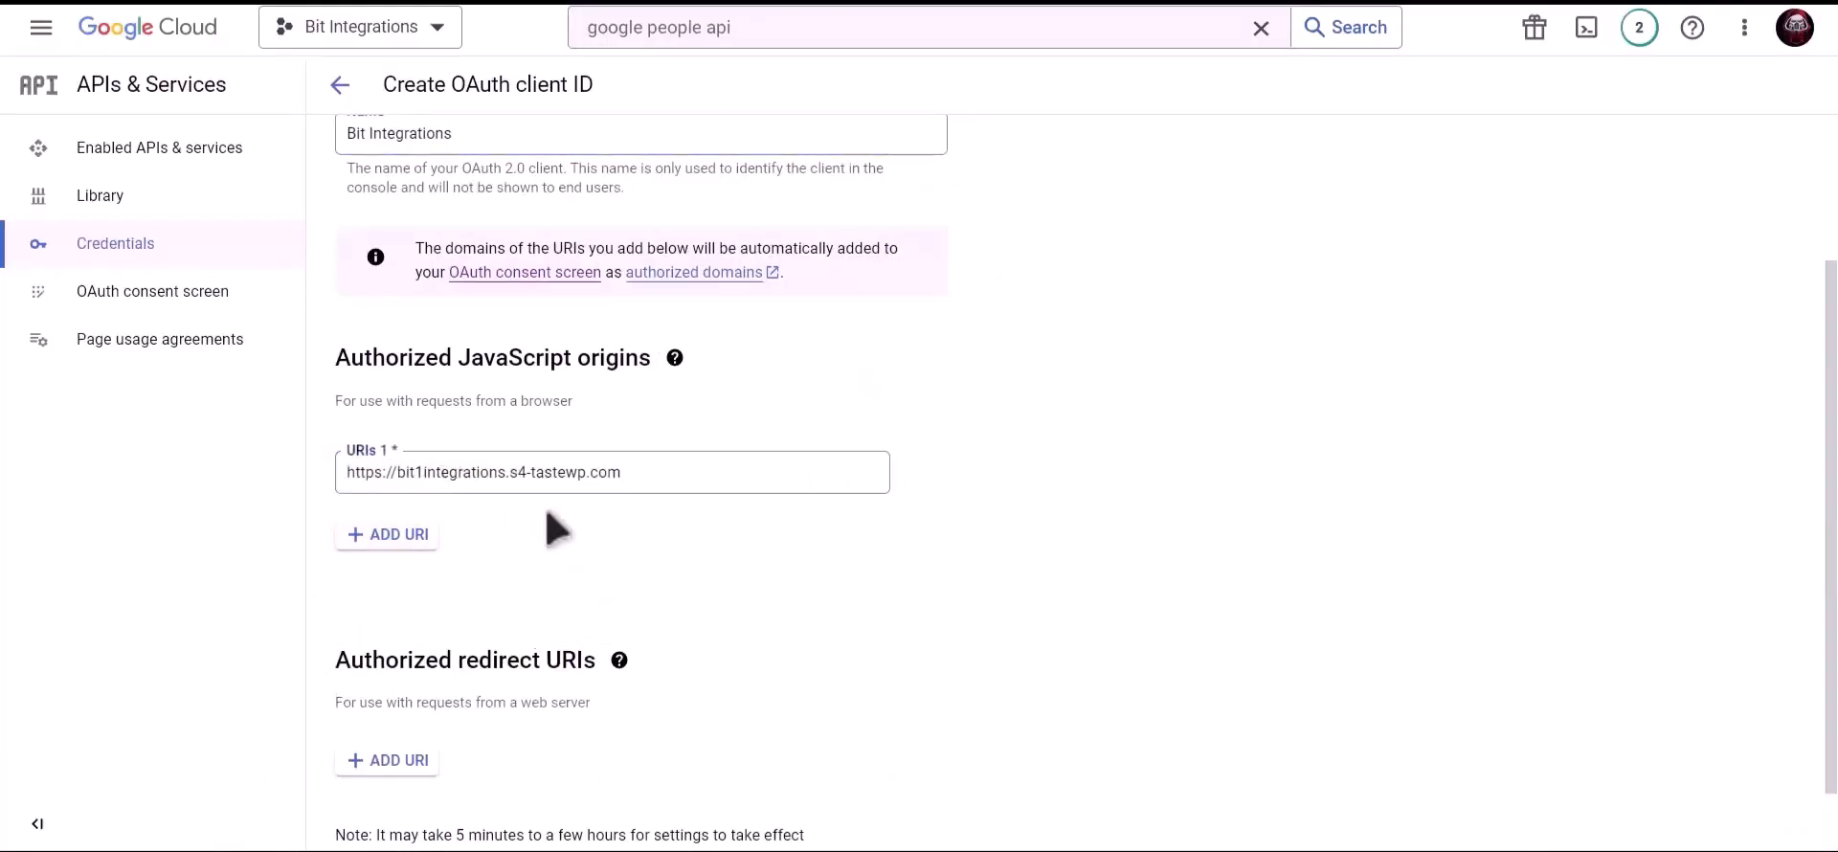
{"action": "scroll", "coordinate": [554, 526], "scroll_direction": "down", "scroll_amount": 1}
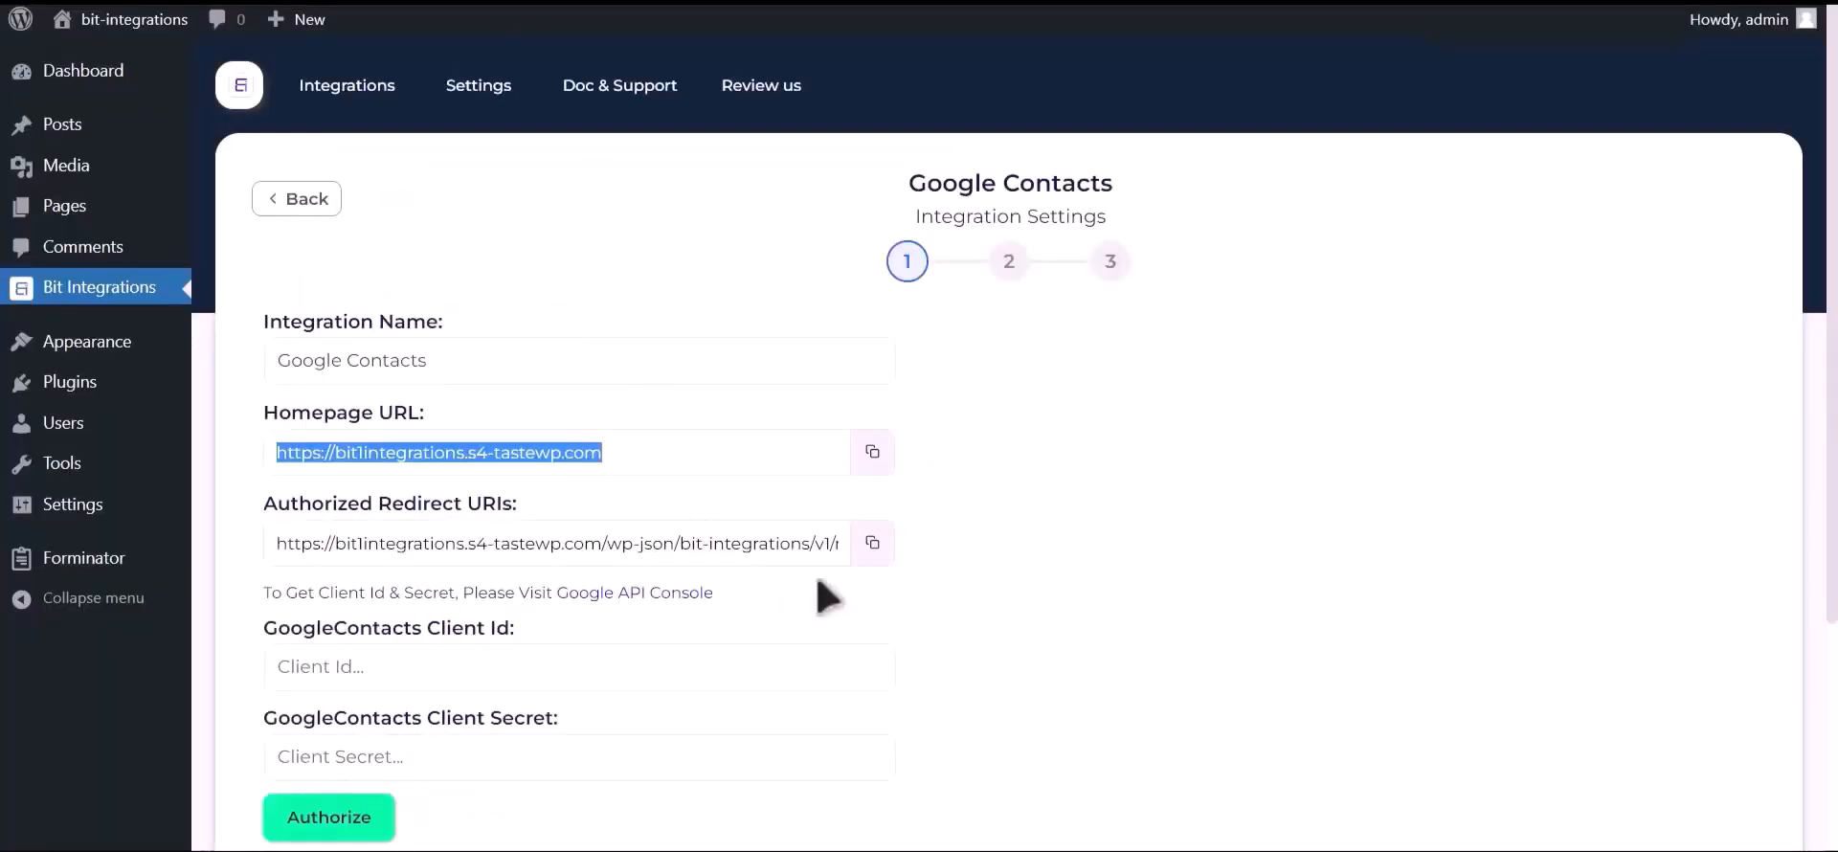
Add the plugin's redirect URI as an authorized redirect URI and create the client
{"action": "left_click", "coordinate": [872, 543]}
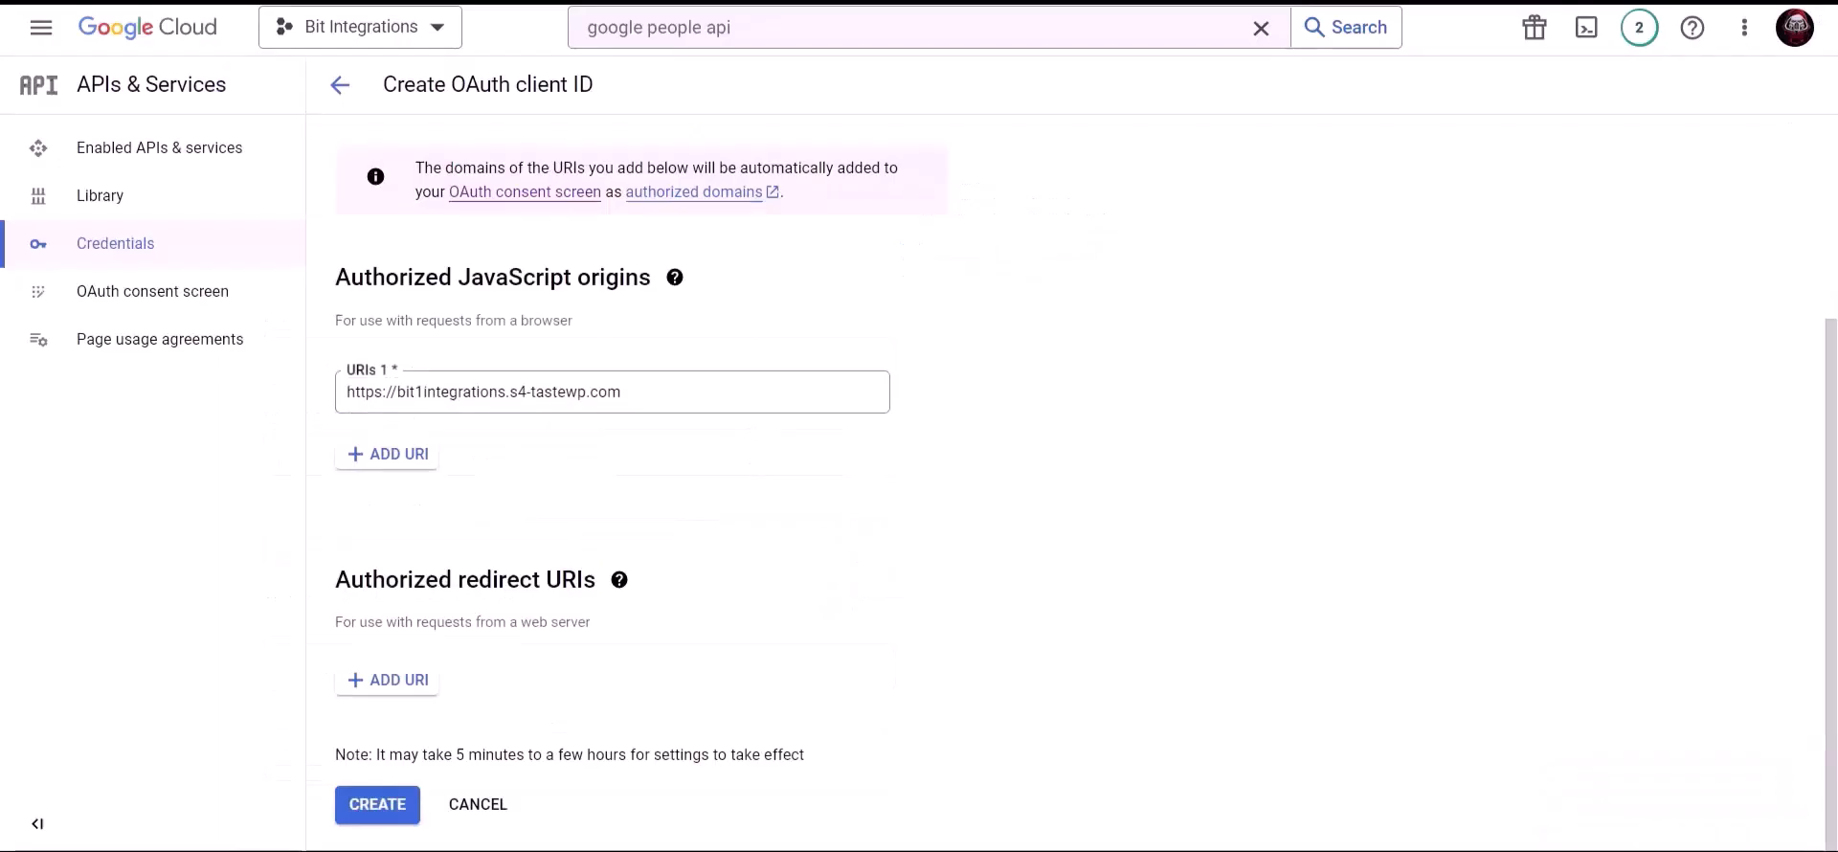
{"action": "left_click", "coordinate": [387, 680]}
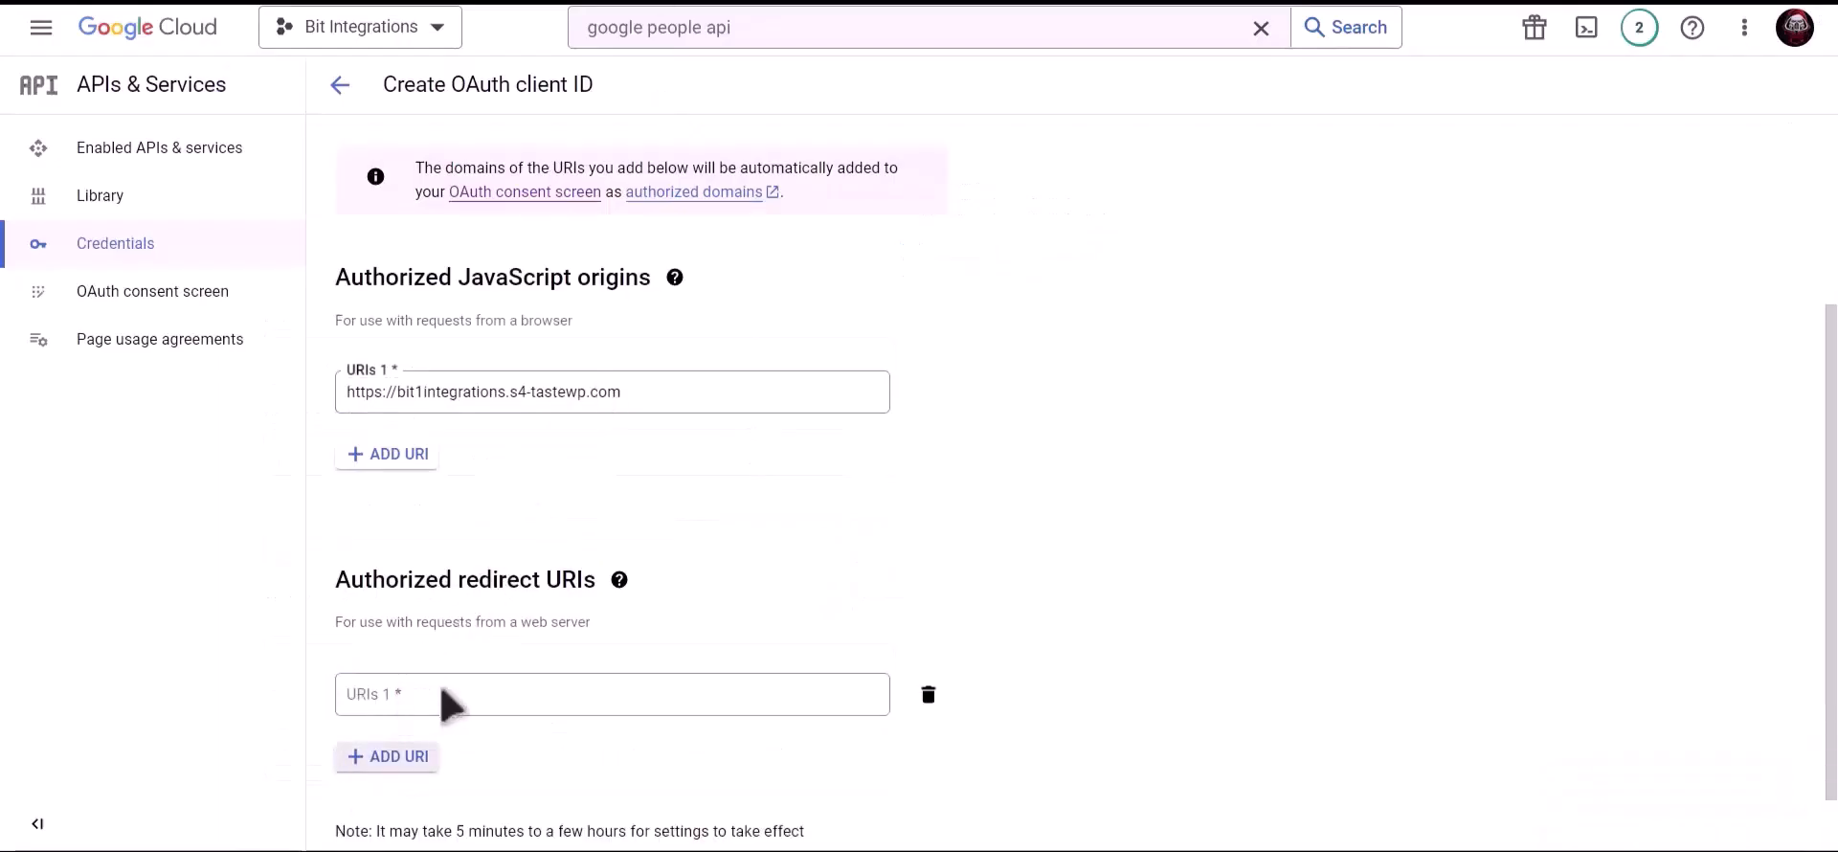
{"action": "left_click", "coordinate": [446, 695]}
{"action": "key", "text": "ctrl+v"}
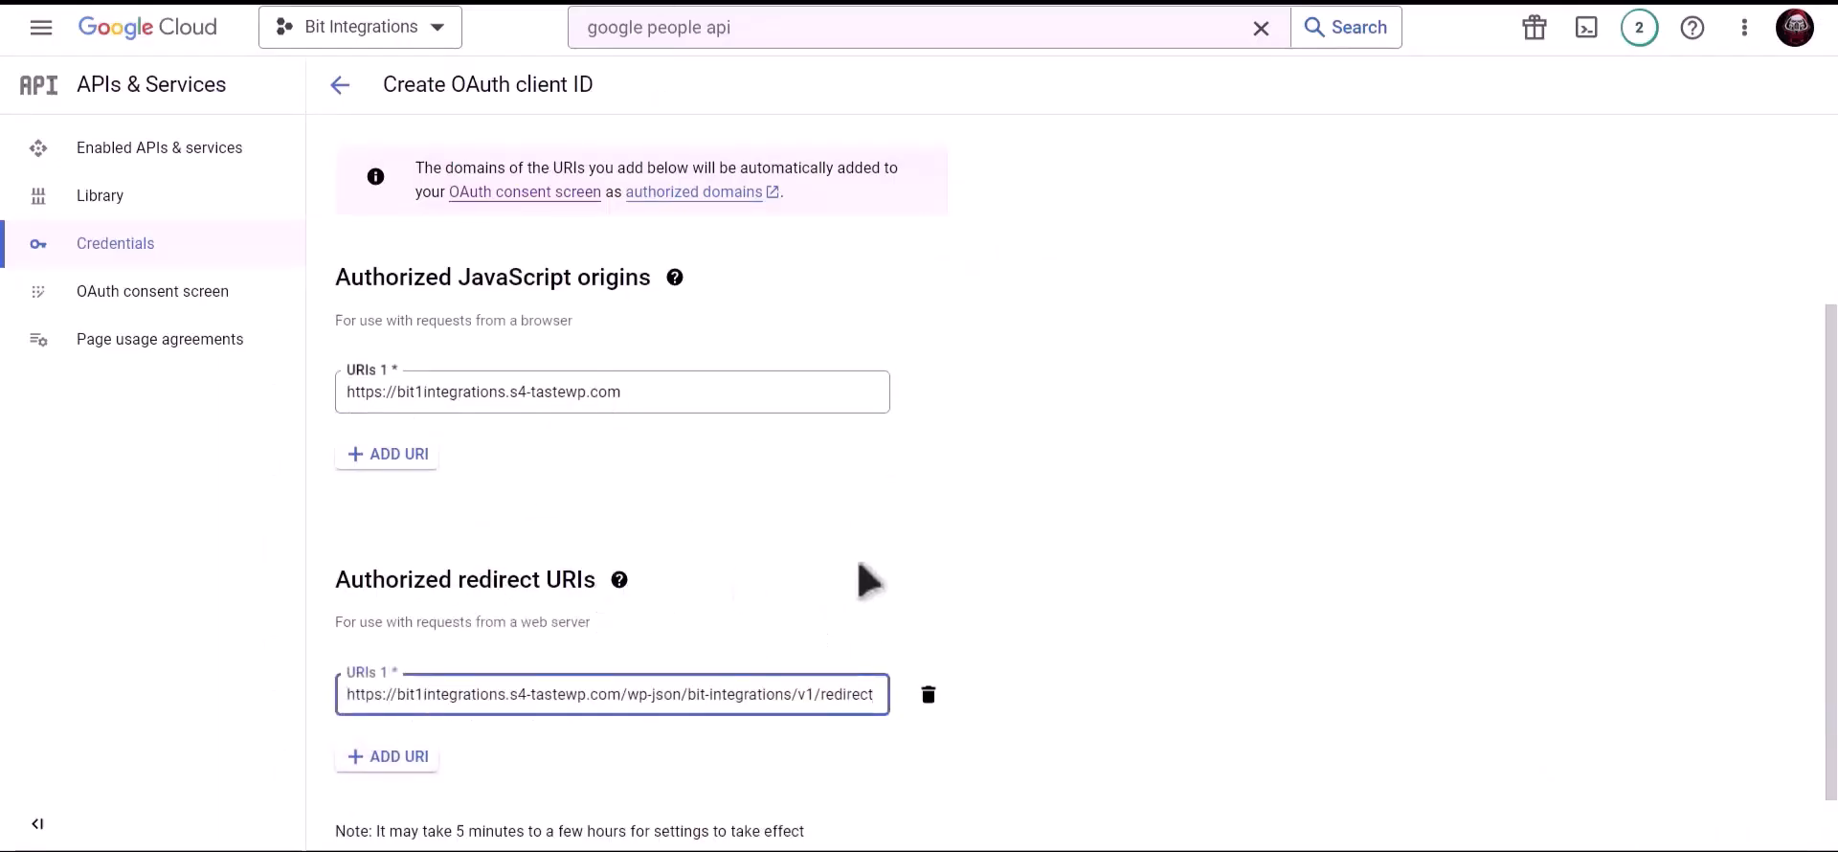
{"action": "scroll", "coordinate": [862, 578], "scroll_direction": "down", "scroll_amount": 2}
{"action": "left_click", "coordinate": [378, 804]}
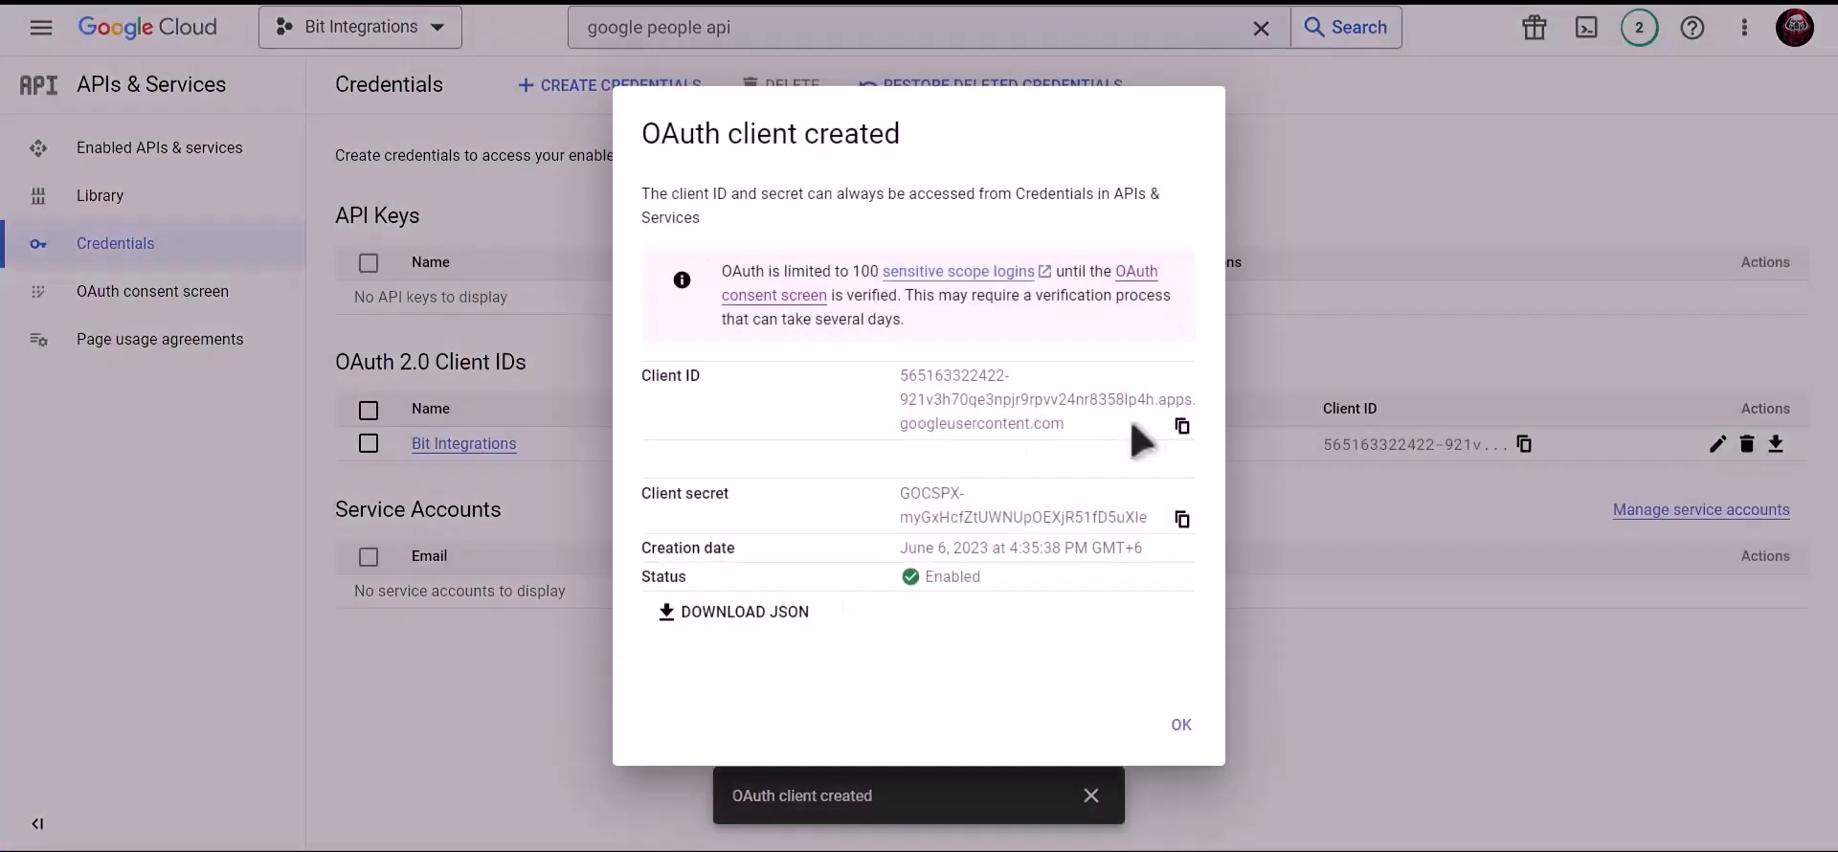
Paste the new Client ID and Client secret into the plugin, then authorize with the Google account
{"action": "left_click", "coordinate": [1182, 425]}
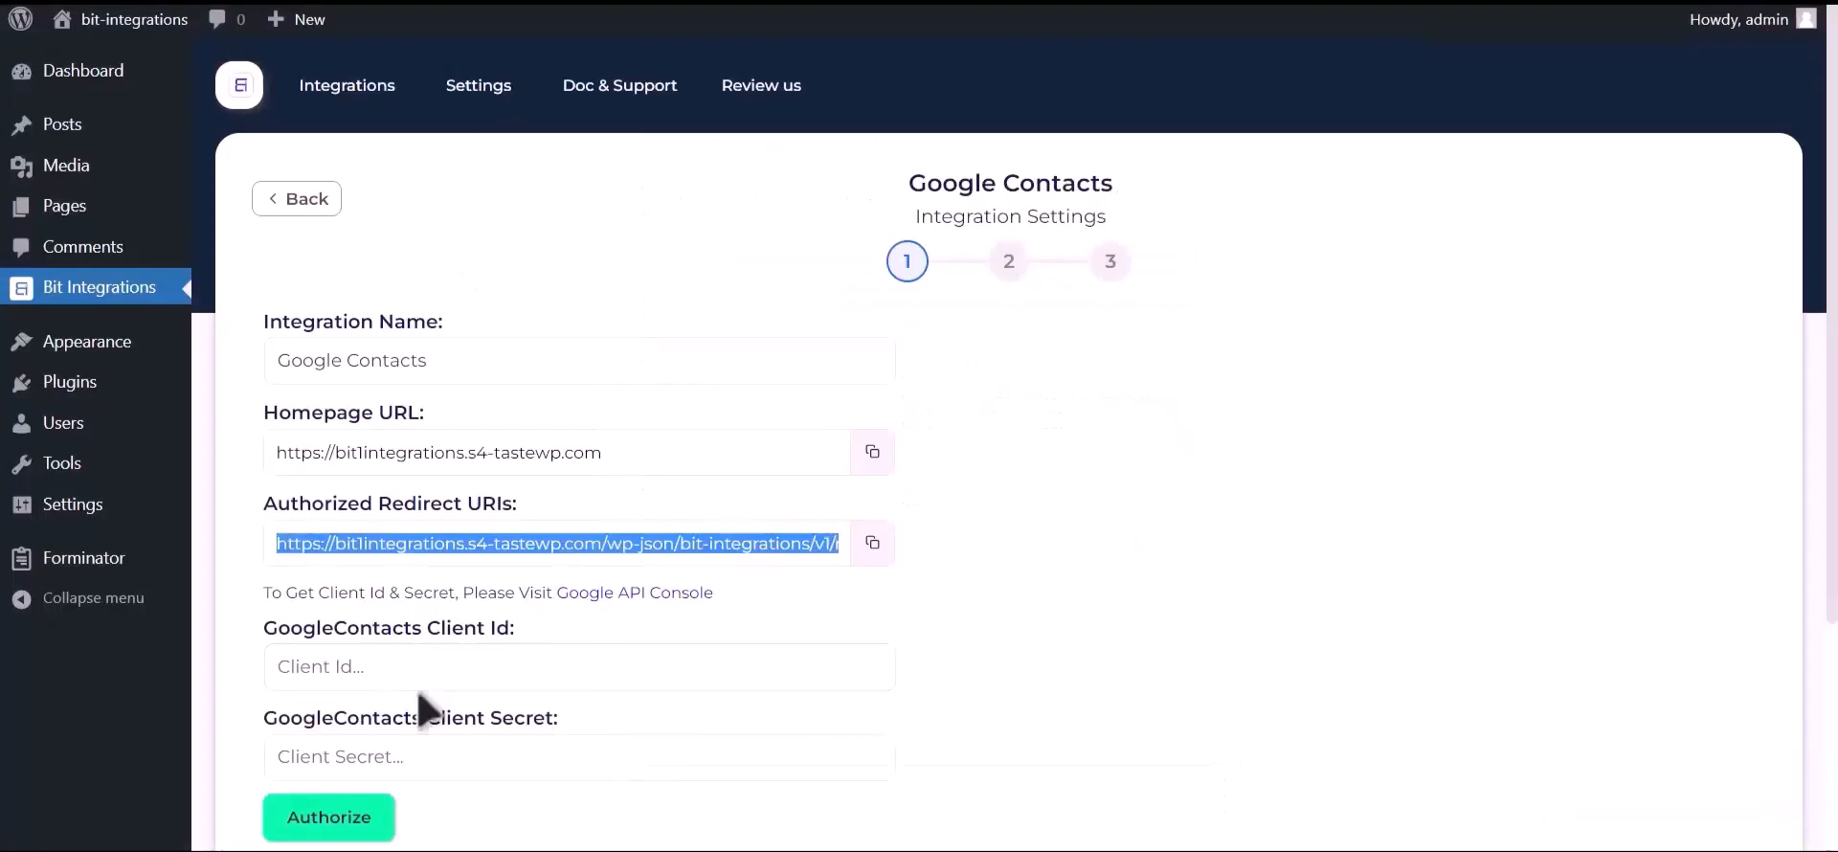
{"action": "left_click", "coordinate": [435, 673]}
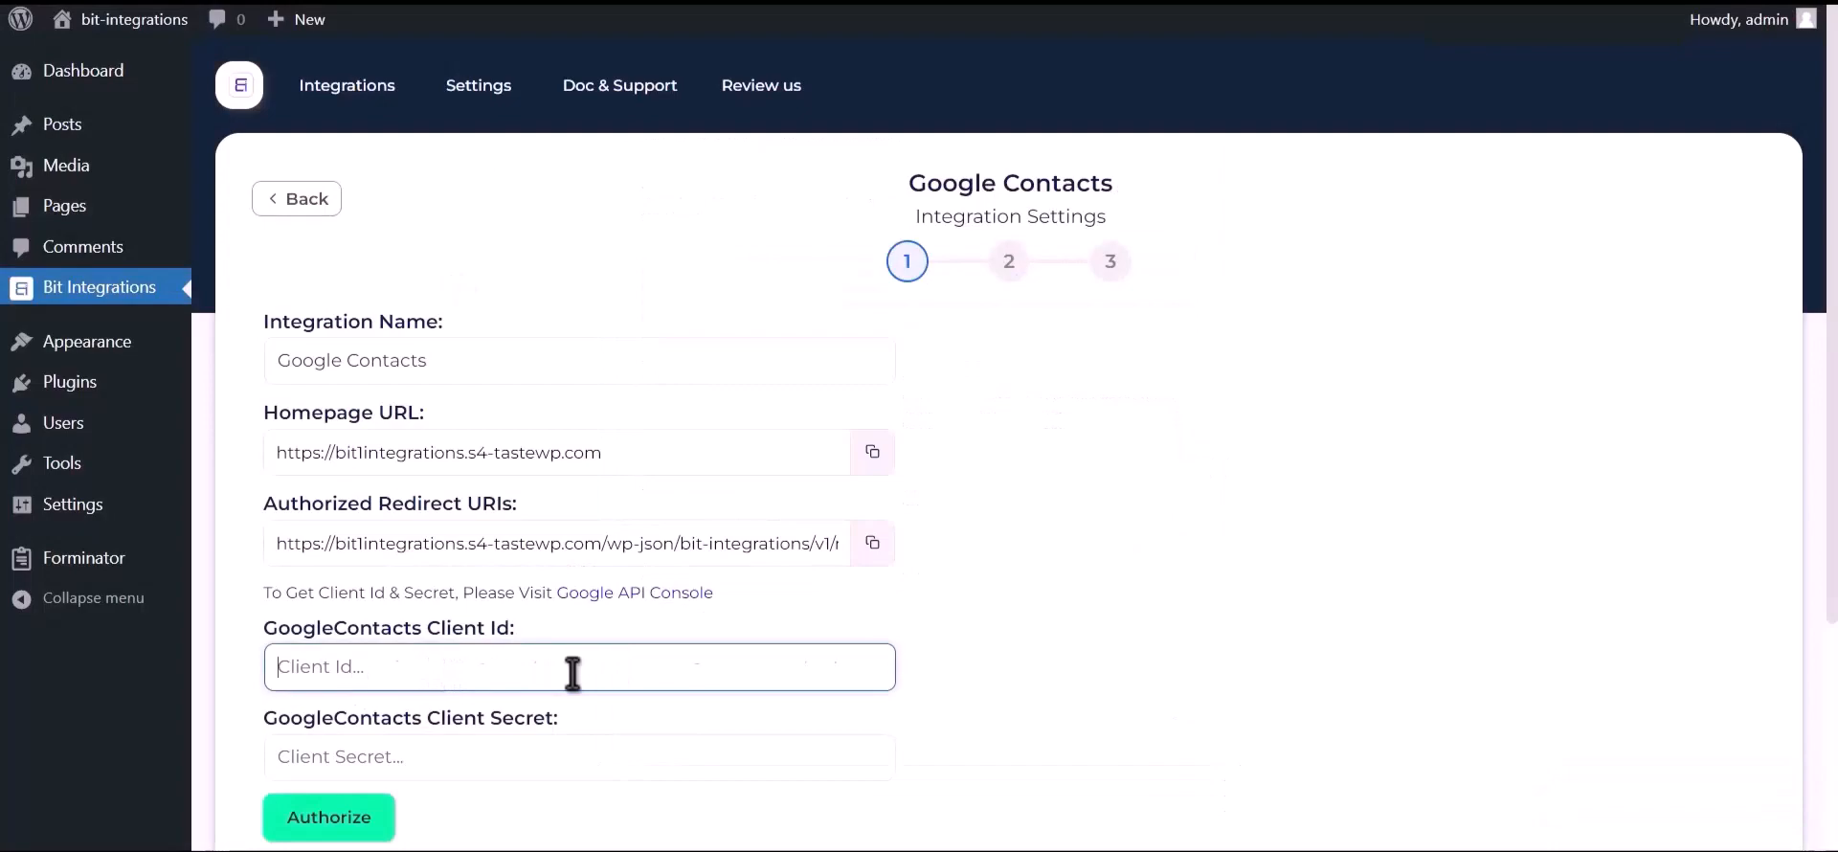
{"action": "key", "text": "ctrl+v"}
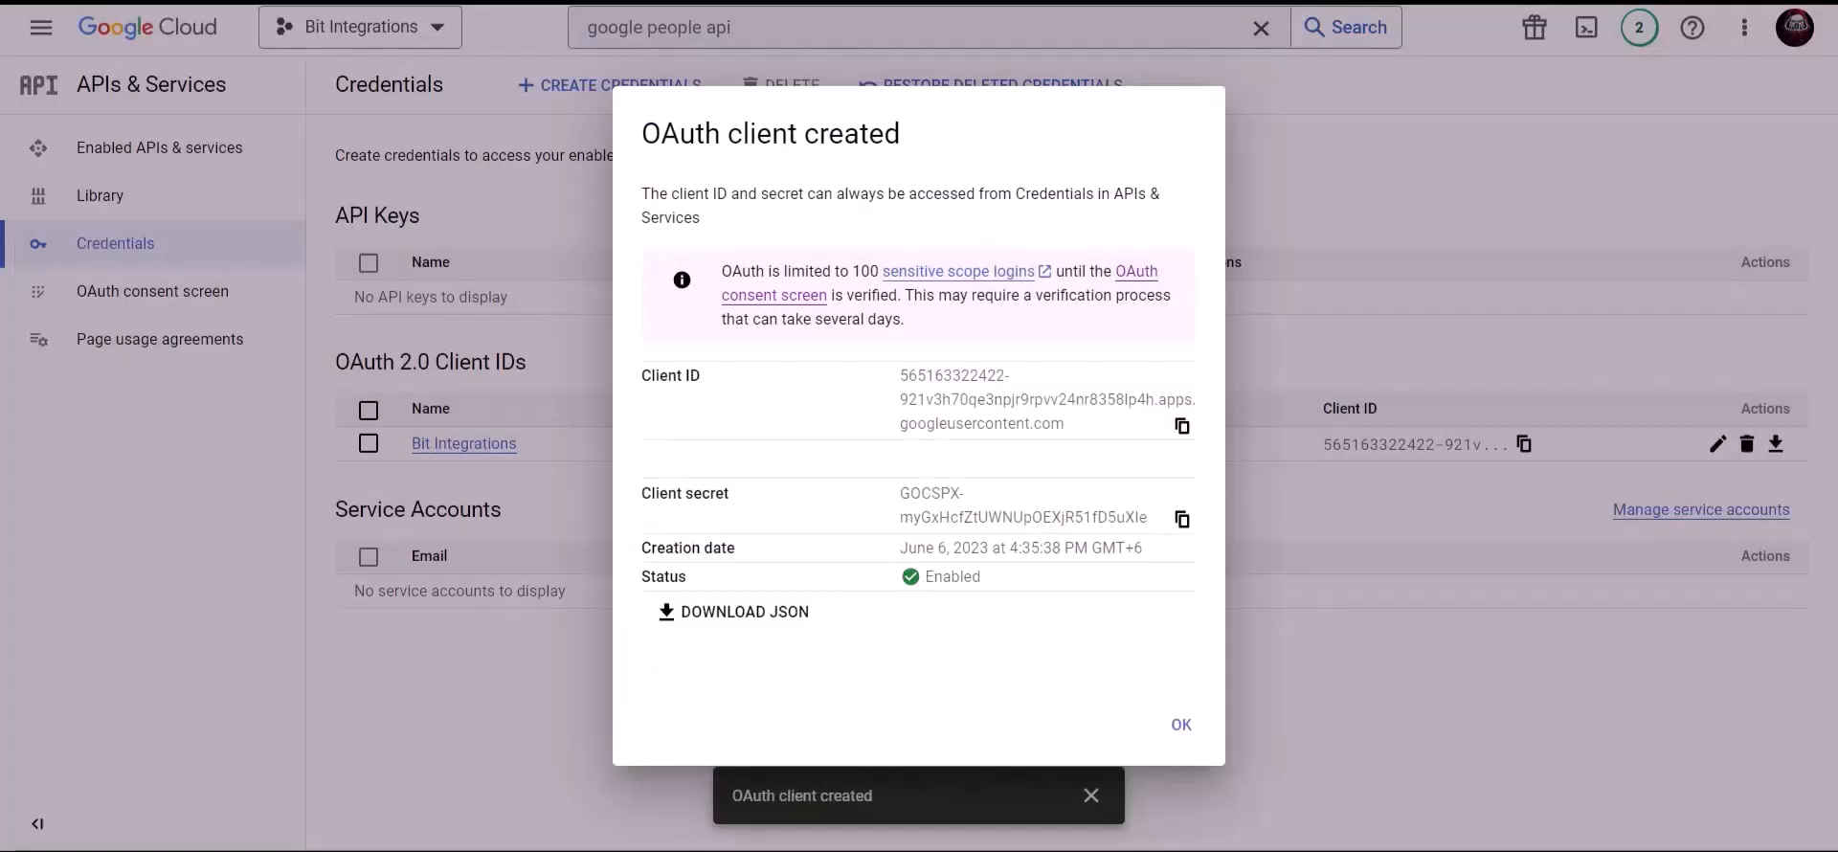
{"action": "left_click", "coordinate": [1182, 518]}
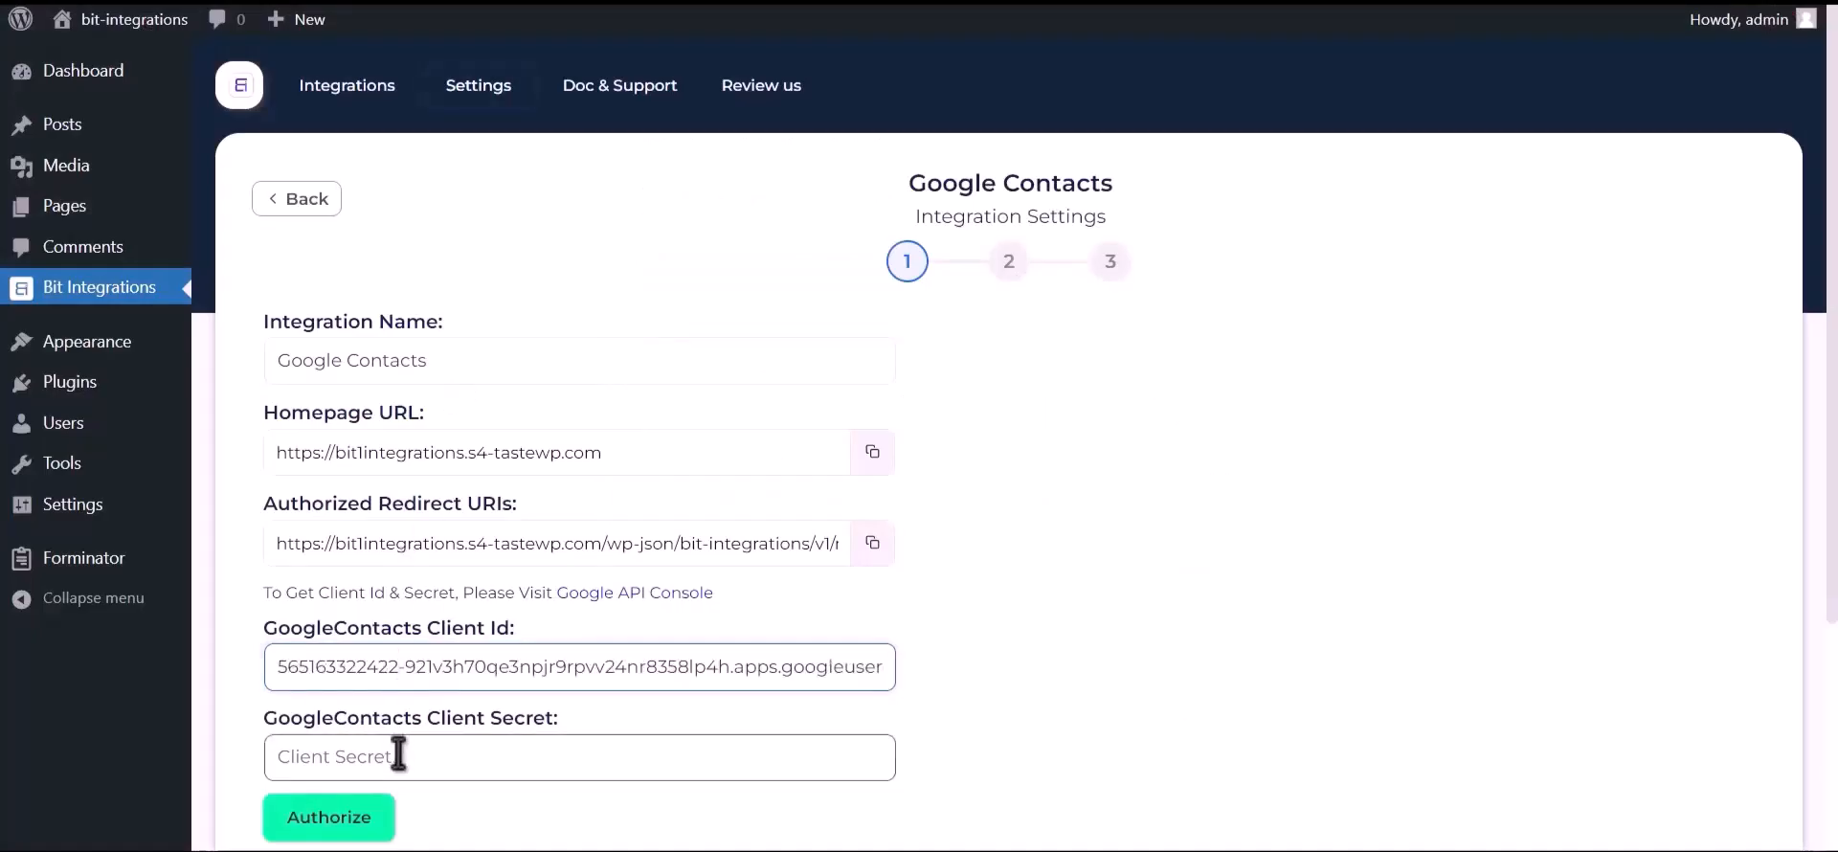
{"action": "left_click", "coordinate": [399, 753]}
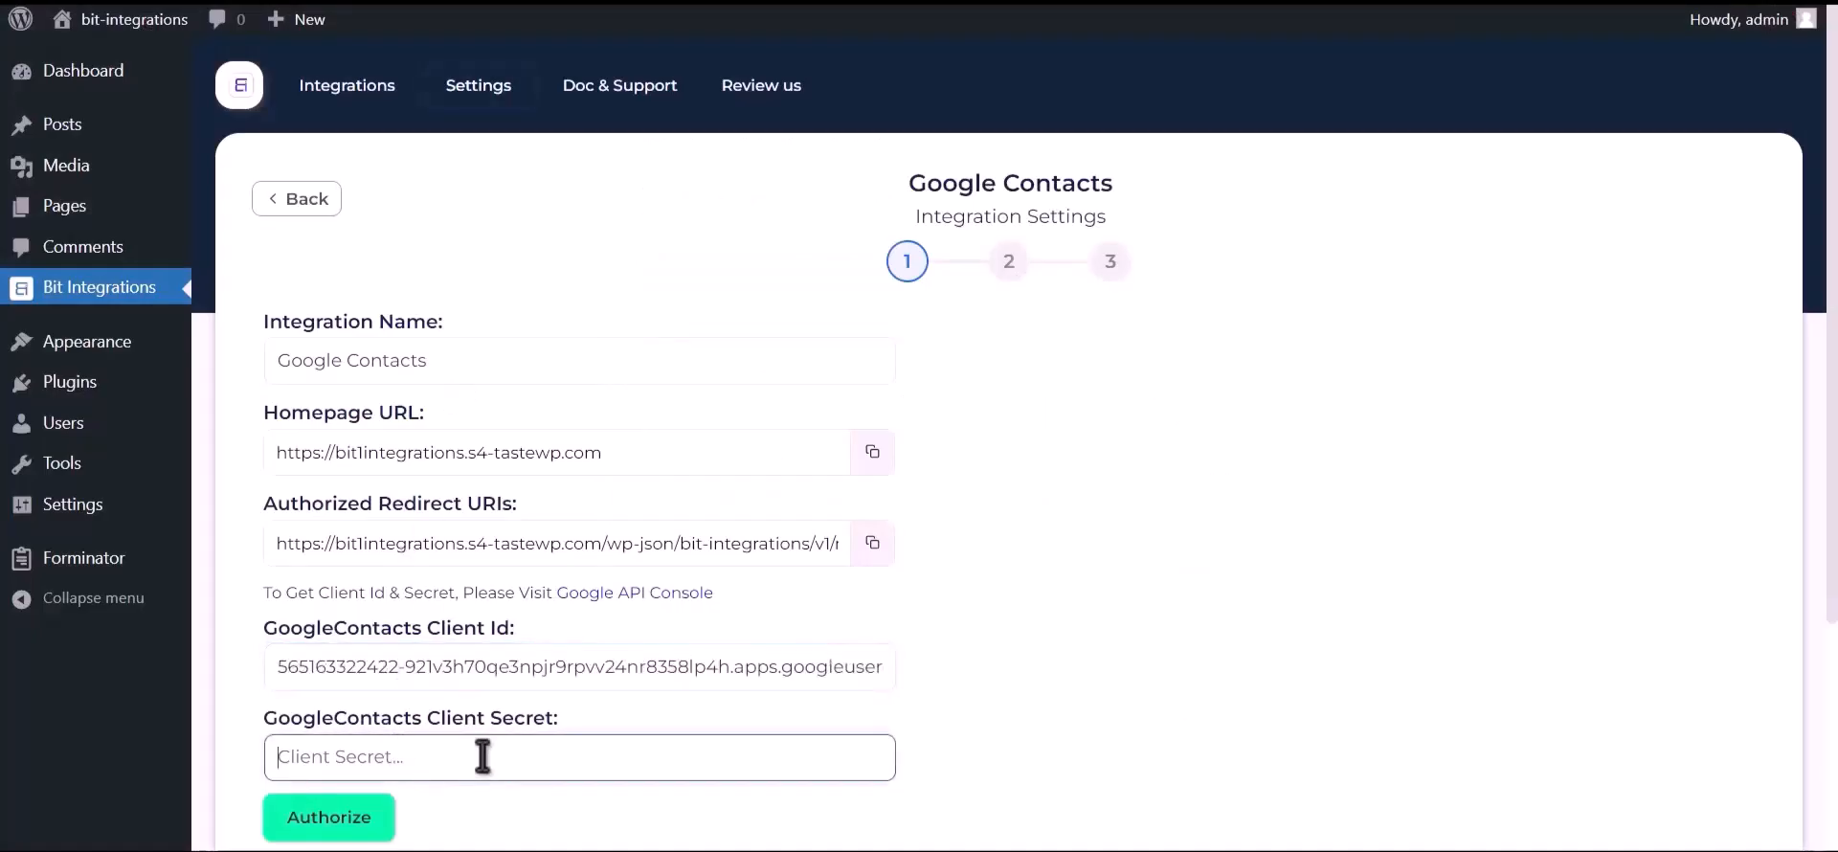
{"action": "key", "text": "ctrl+v"}
{"action": "left_click", "coordinate": [333, 820]}
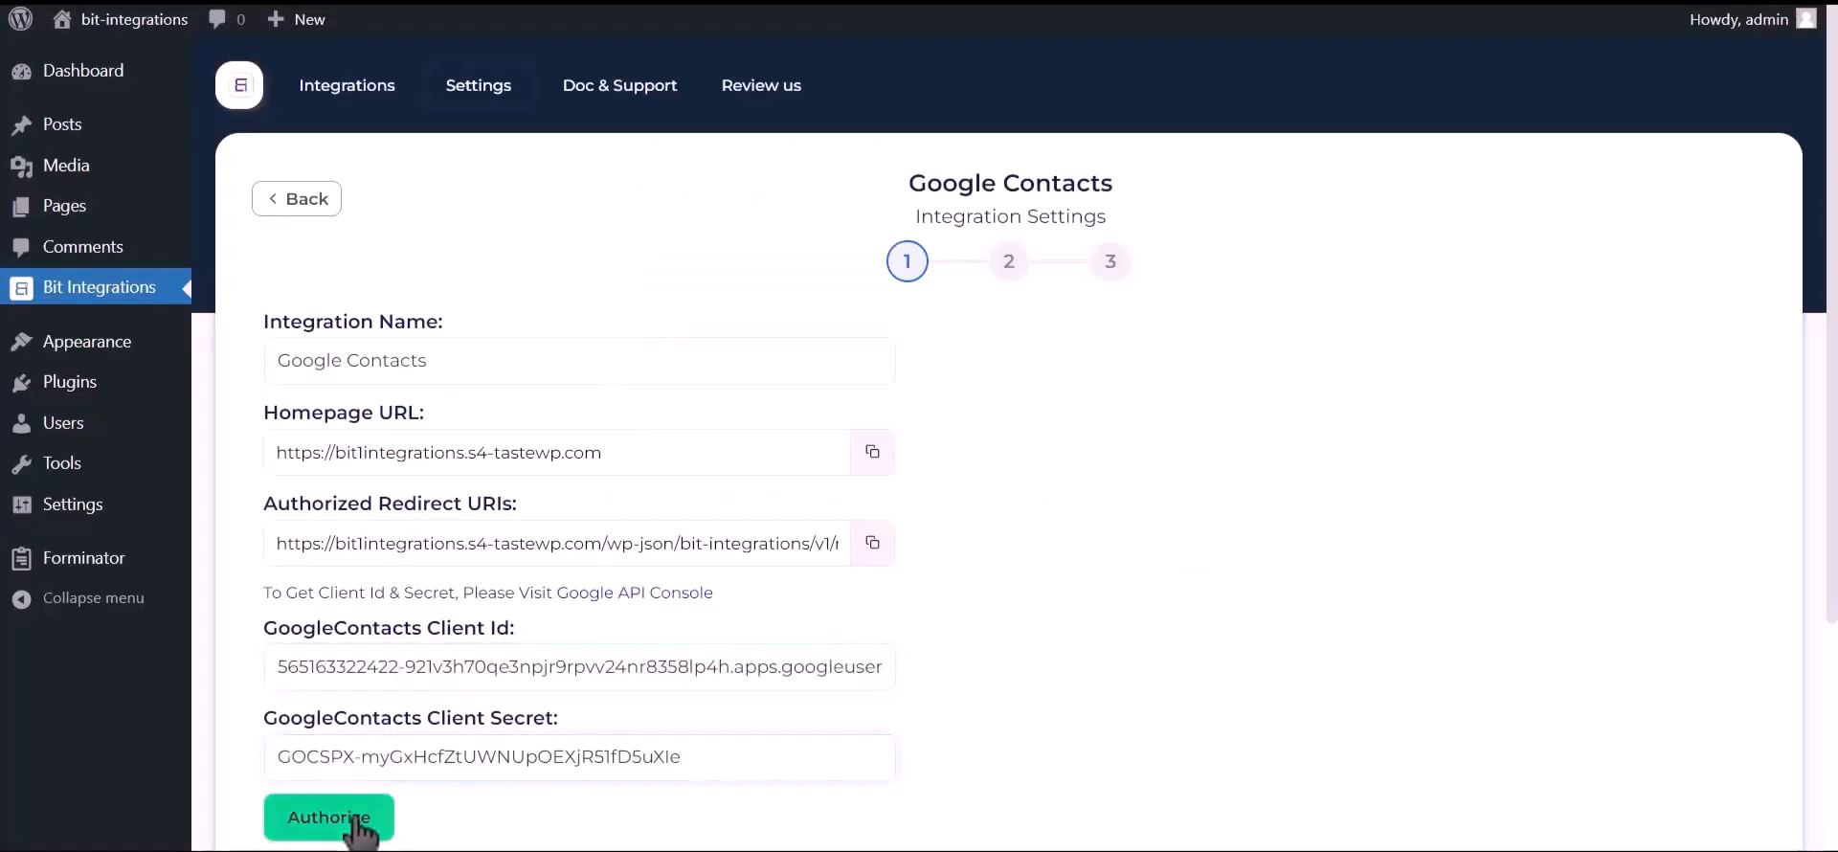
{"action": "left_click", "coordinate": [273, 182]}
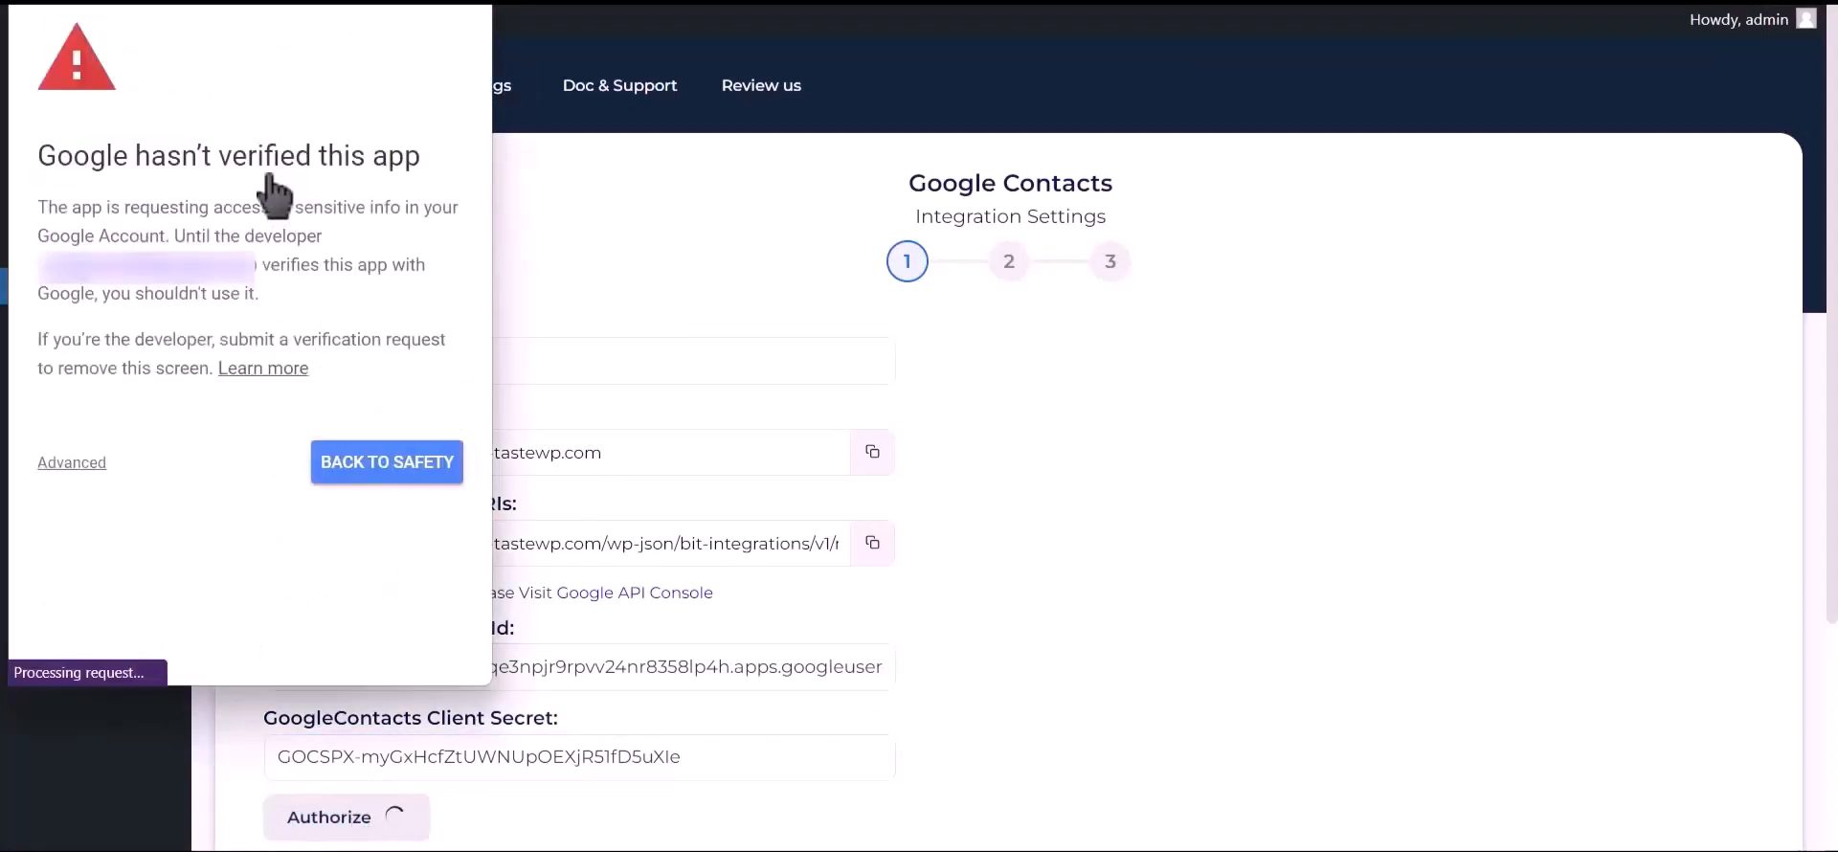
Proceed past the unverified-app warning and allow the site access to Google contacts
{"action": "left_click", "coordinate": [75, 465]}
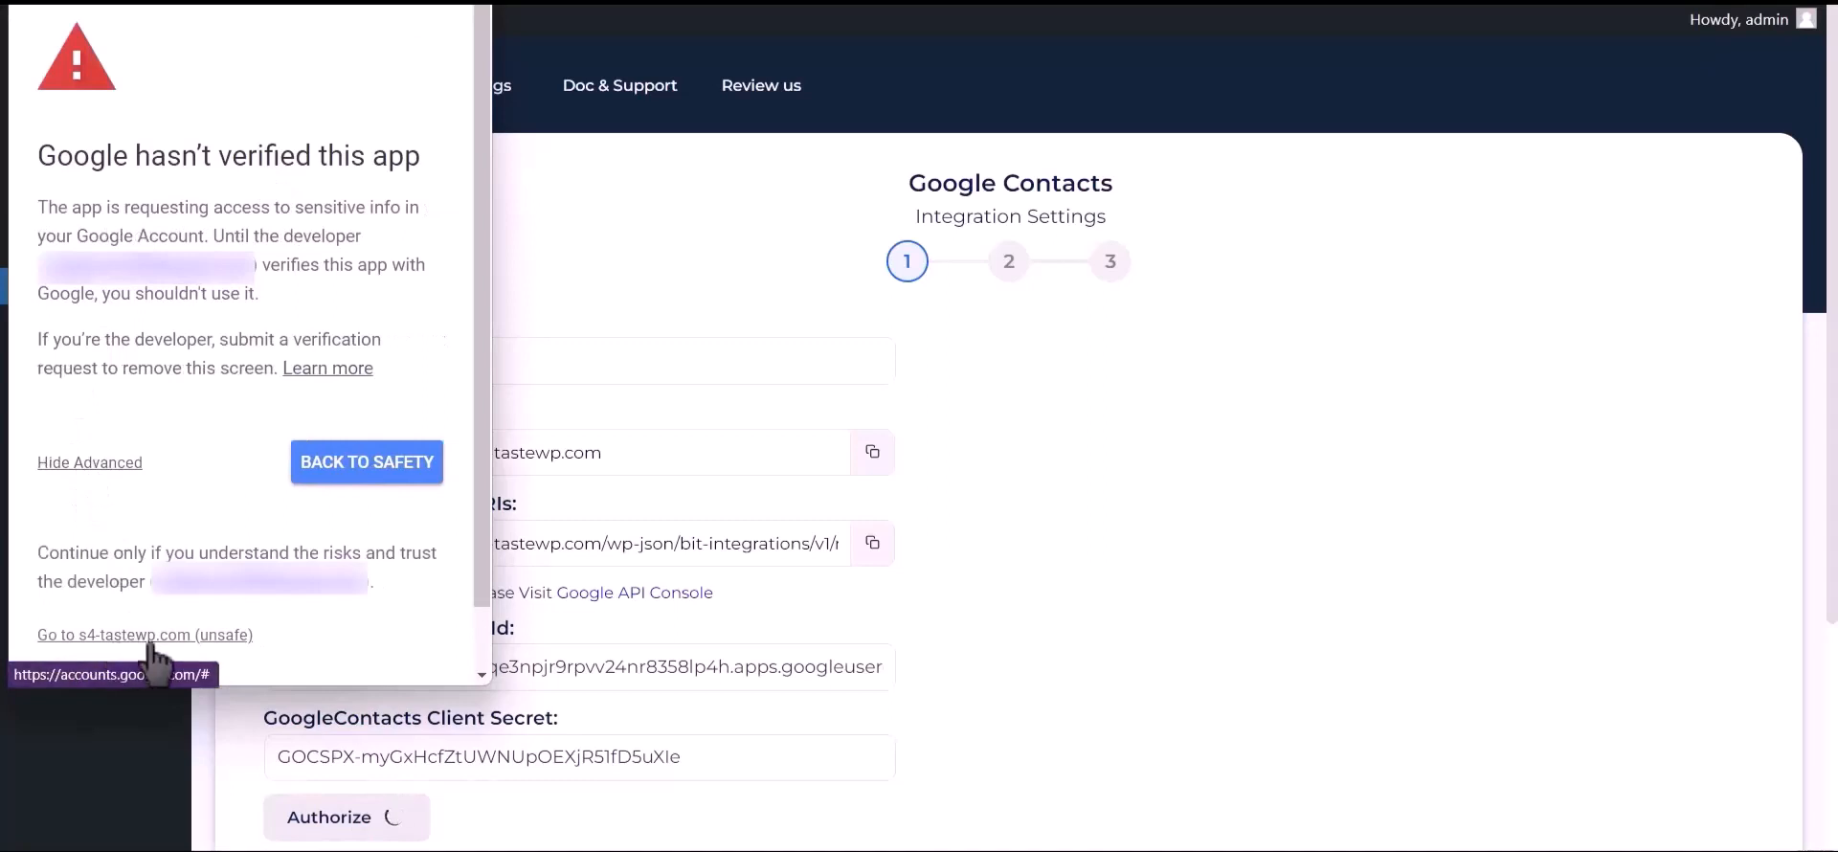
{"action": "left_click", "coordinate": [201, 636]}
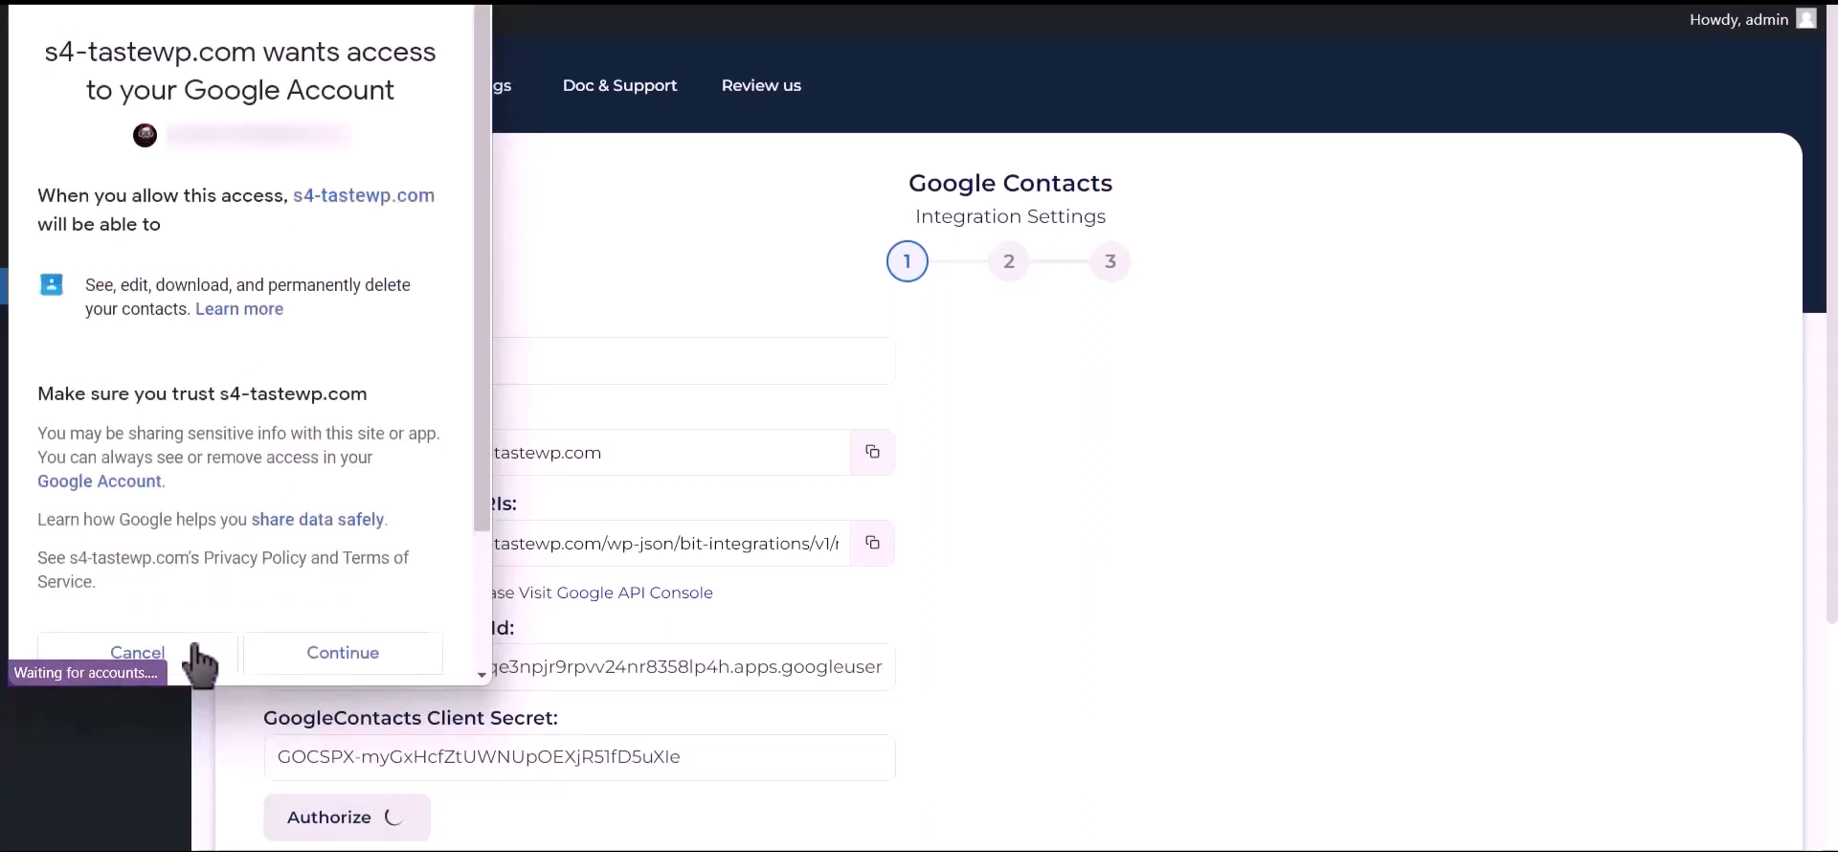
{"action": "left_click", "coordinate": [341, 664]}
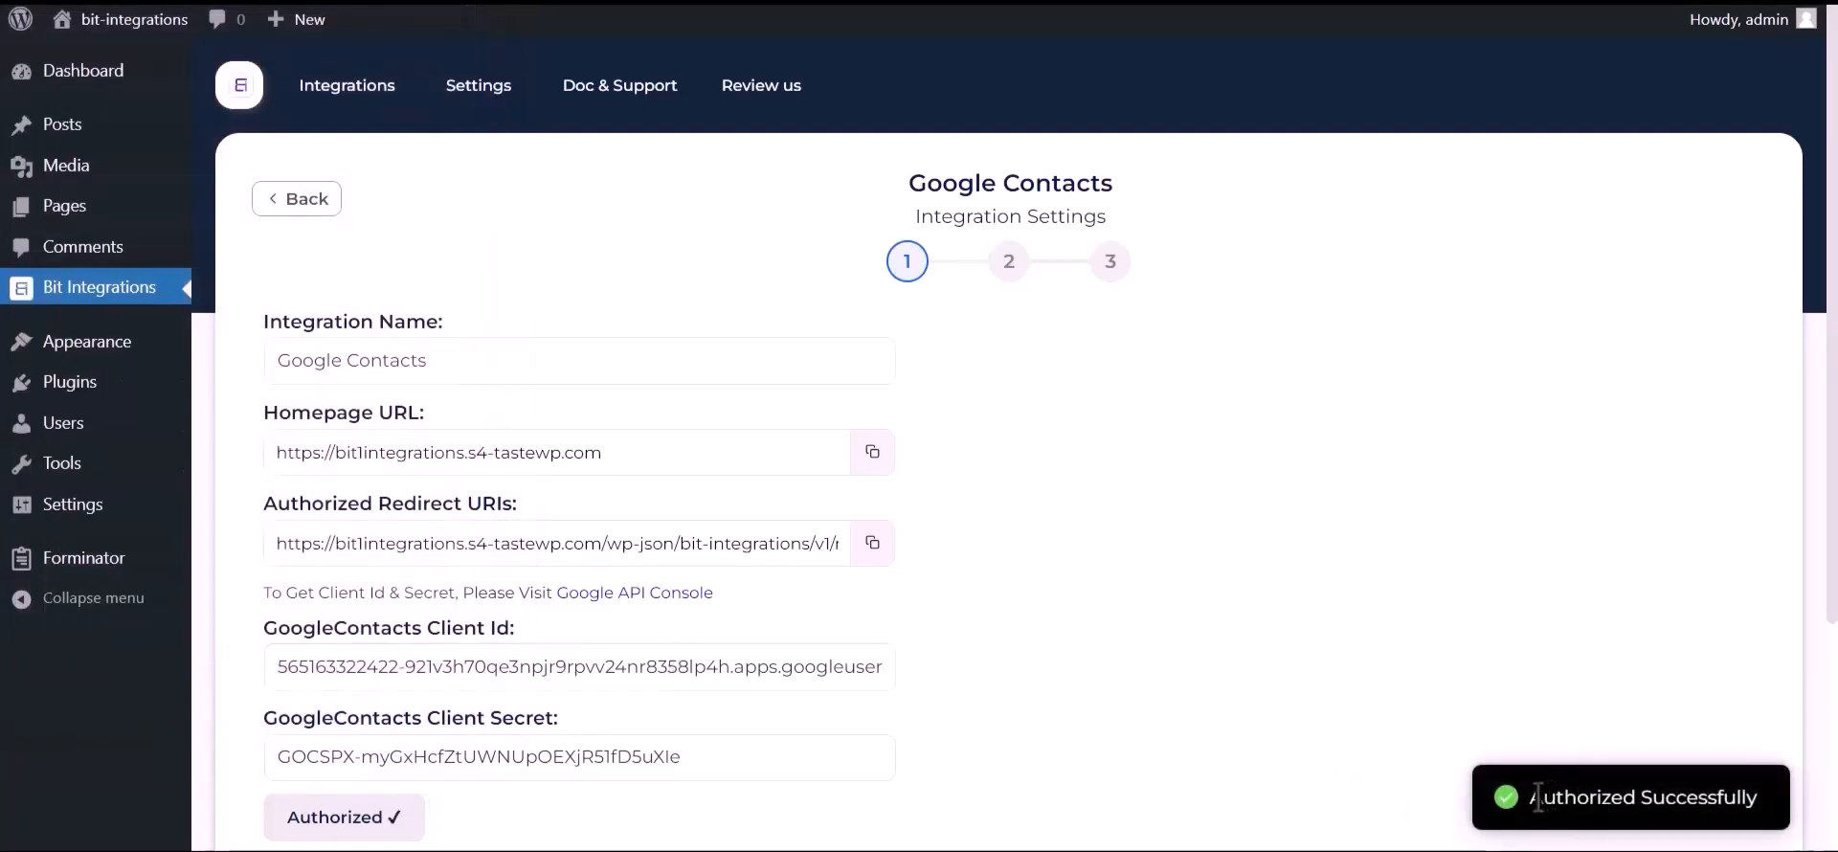
{"action": "left_click_drag", "start_coordinate": [1581, 802], "coordinate": [1754, 794]}
Move to field mapping and set the action to Create a contact
{"action": "scroll", "coordinate": [1436, 768], "scroll_direction": "down", "scroll_amount": 3}
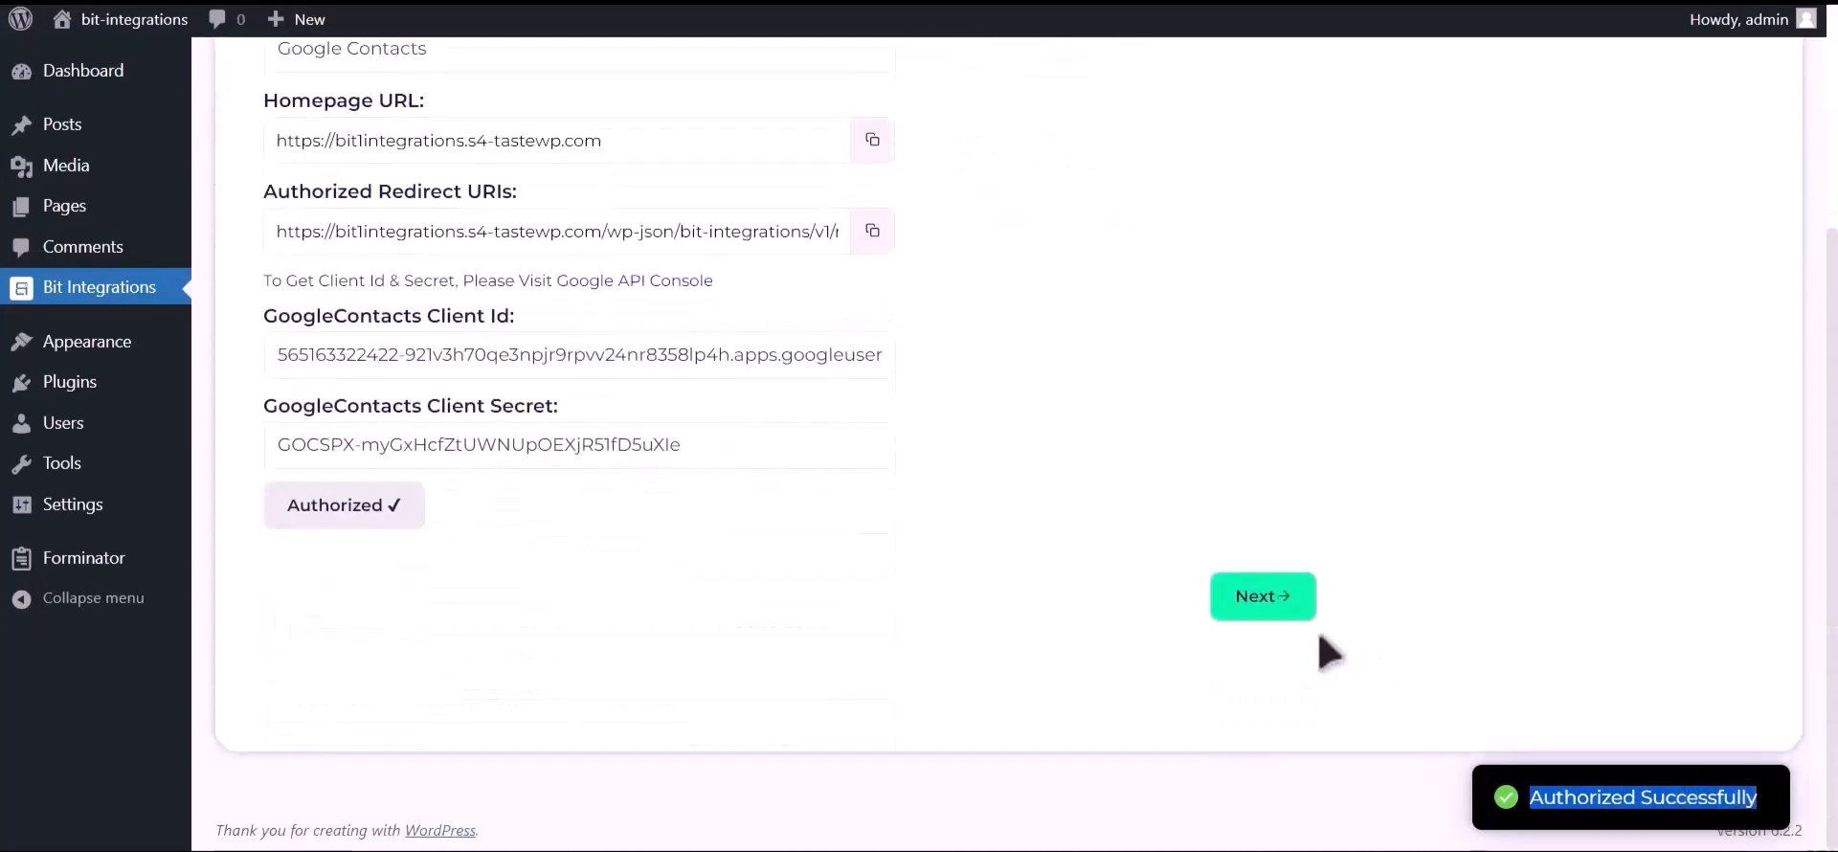
{"action": "left_click", "coordinate": [1297, 620]}
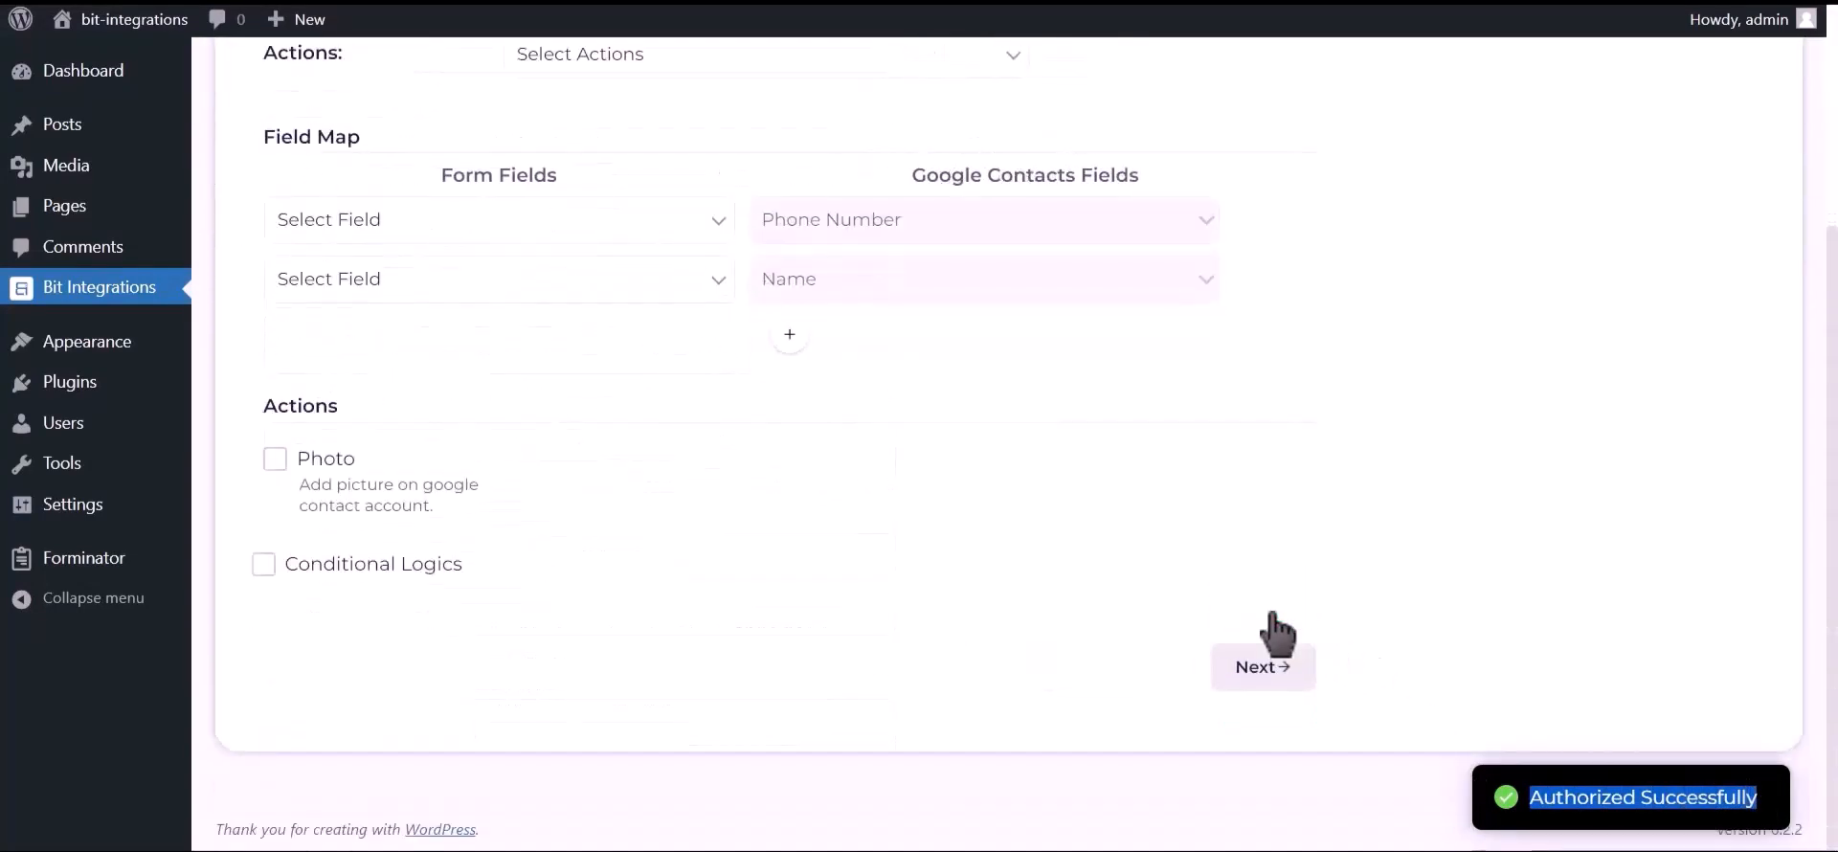
{"action": "scroll", "coordinate": [804, 497], "scroll_direction": "up", "scroll_amount": 3}
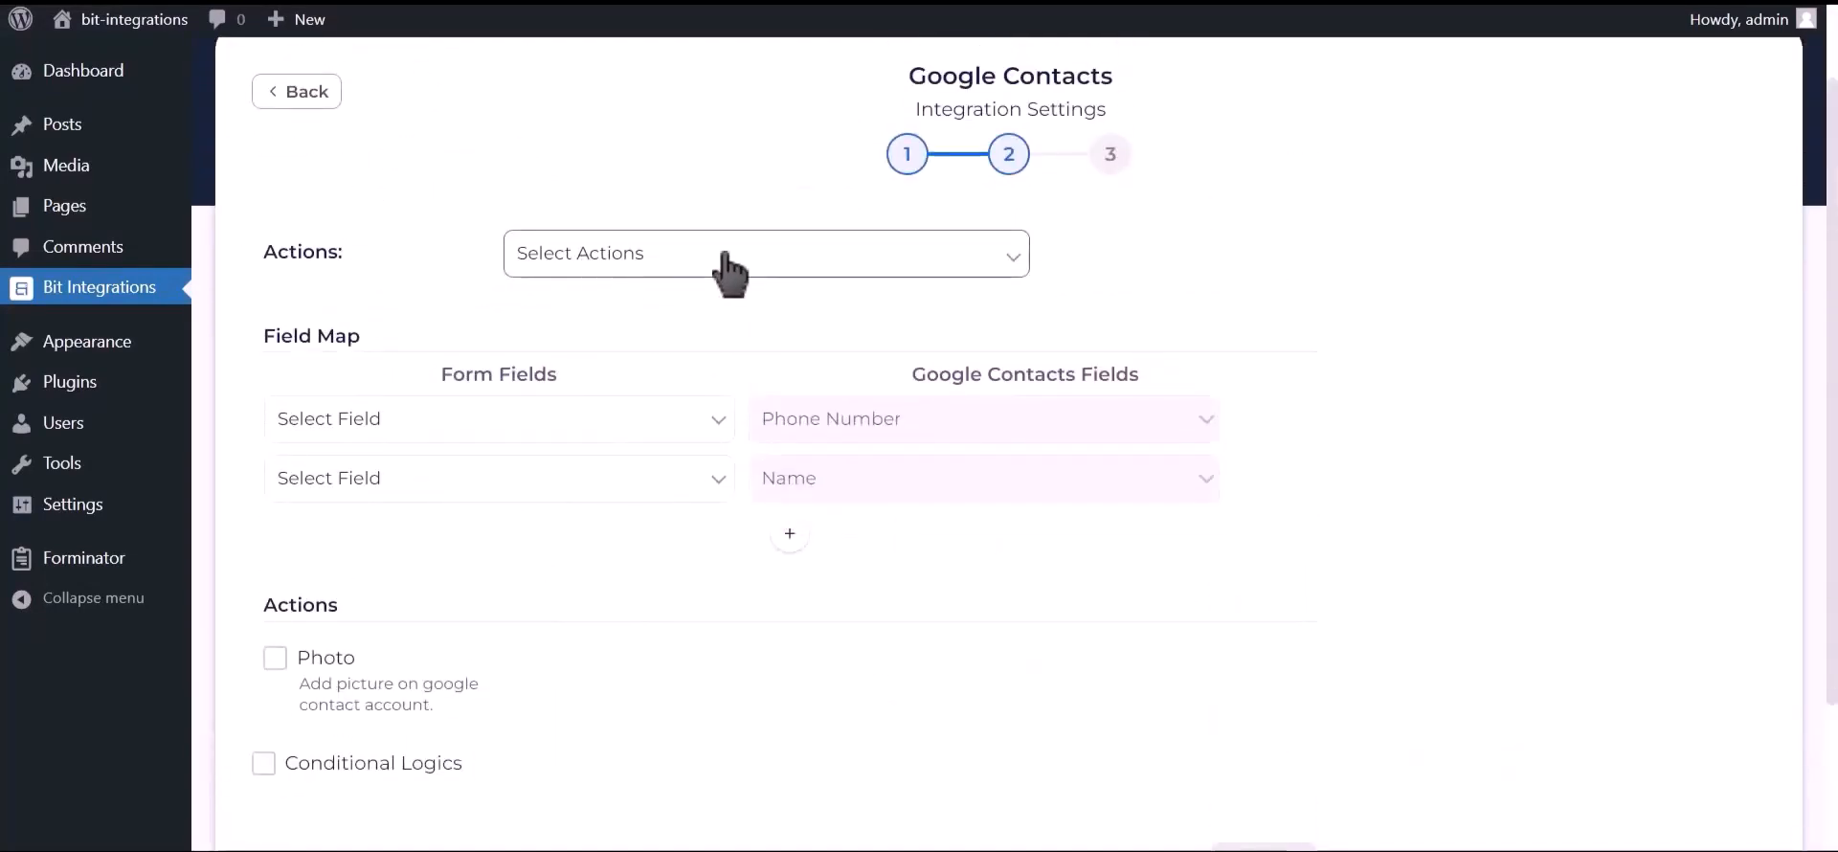
{"action": "left_click", "coordinate": [722, 256]}
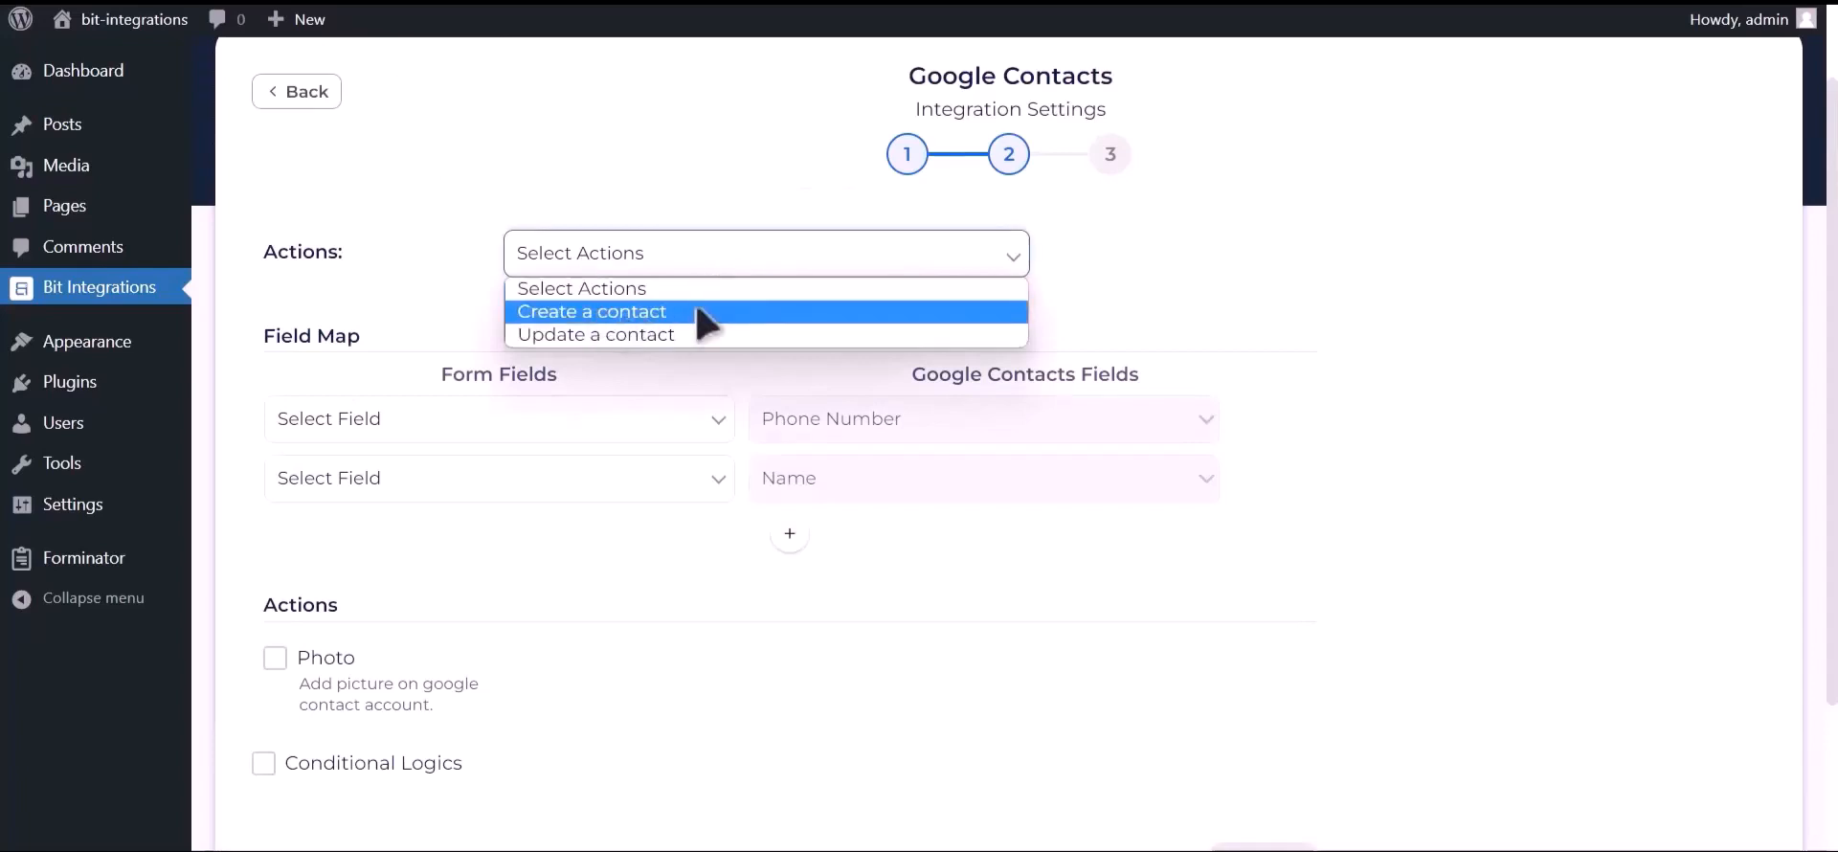
{"action": "left_click", "coordinate": [705, 316]}
Map Phone Number-1 to phone number, Name-1 to name, and Email Address-1 to email
{"action": "left_click", "coordinate": [467, 424]}
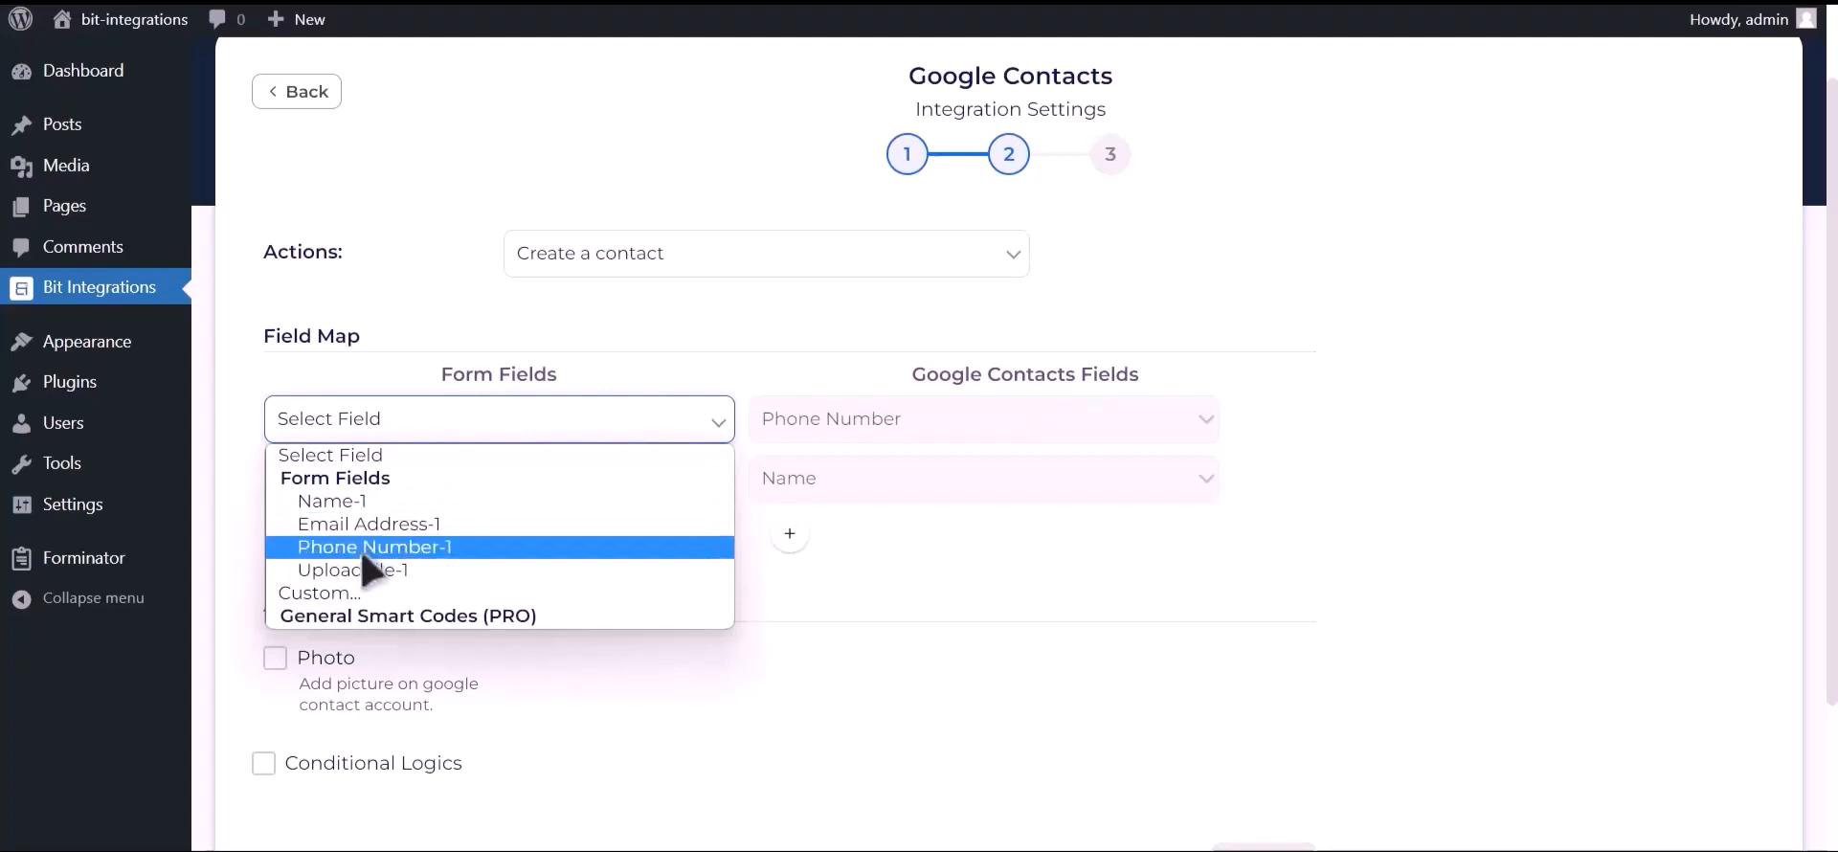
{"action": "left_click", "coordinate": [452, 554]}
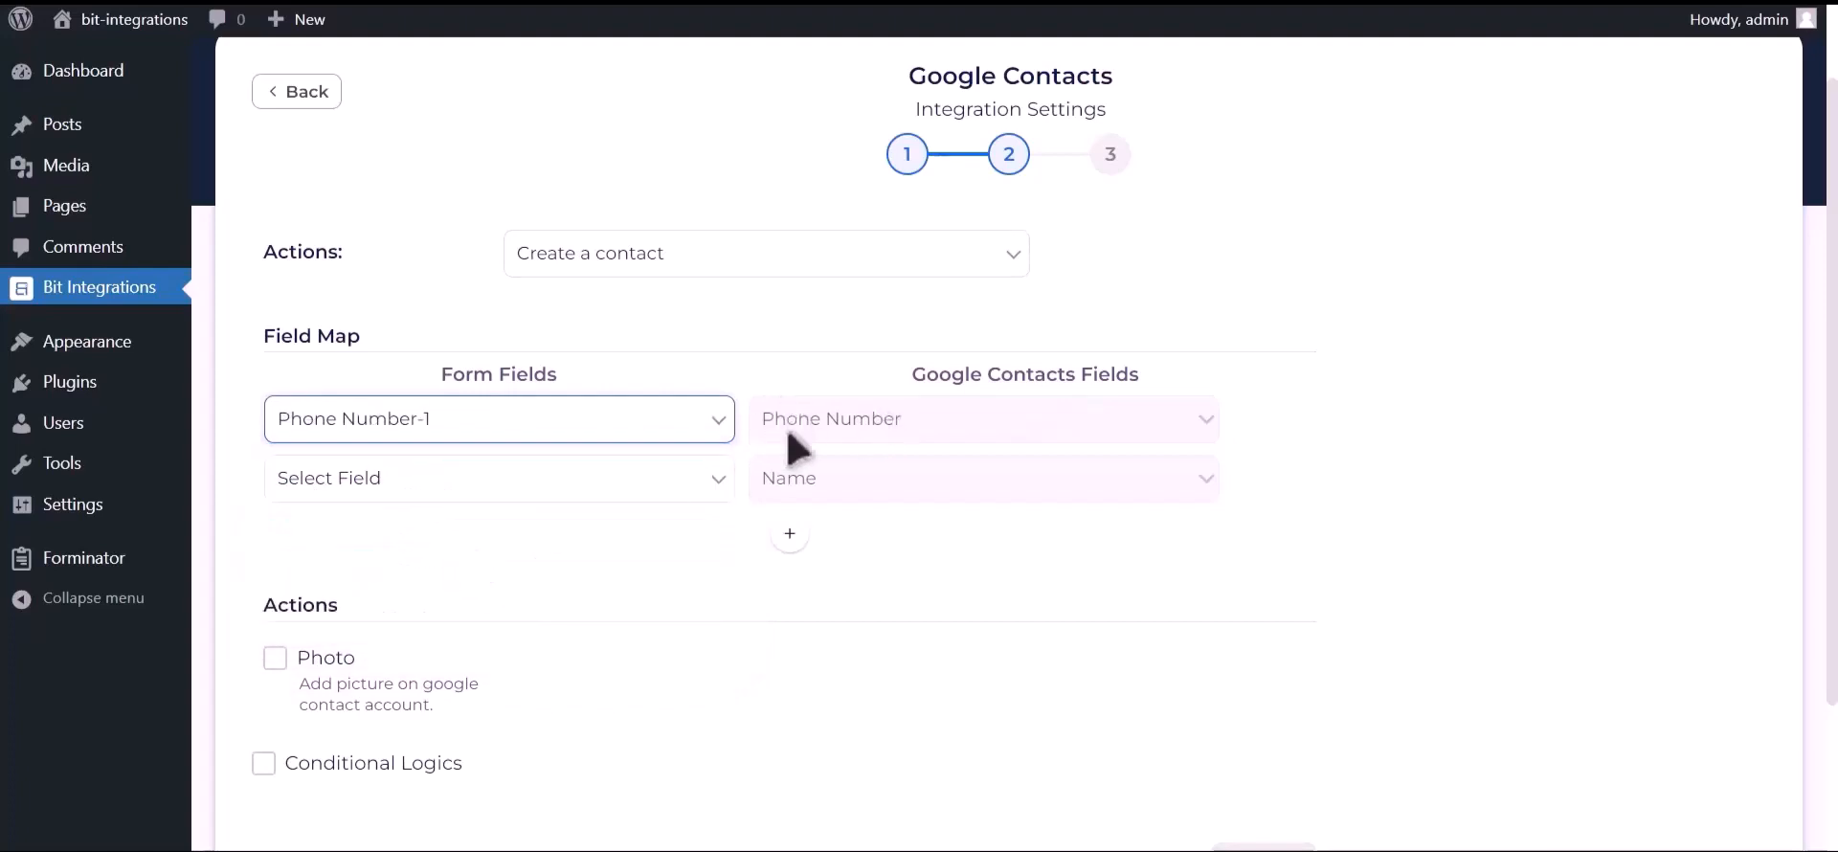
{"action": "left_click", "coordinate": [605, 484]}
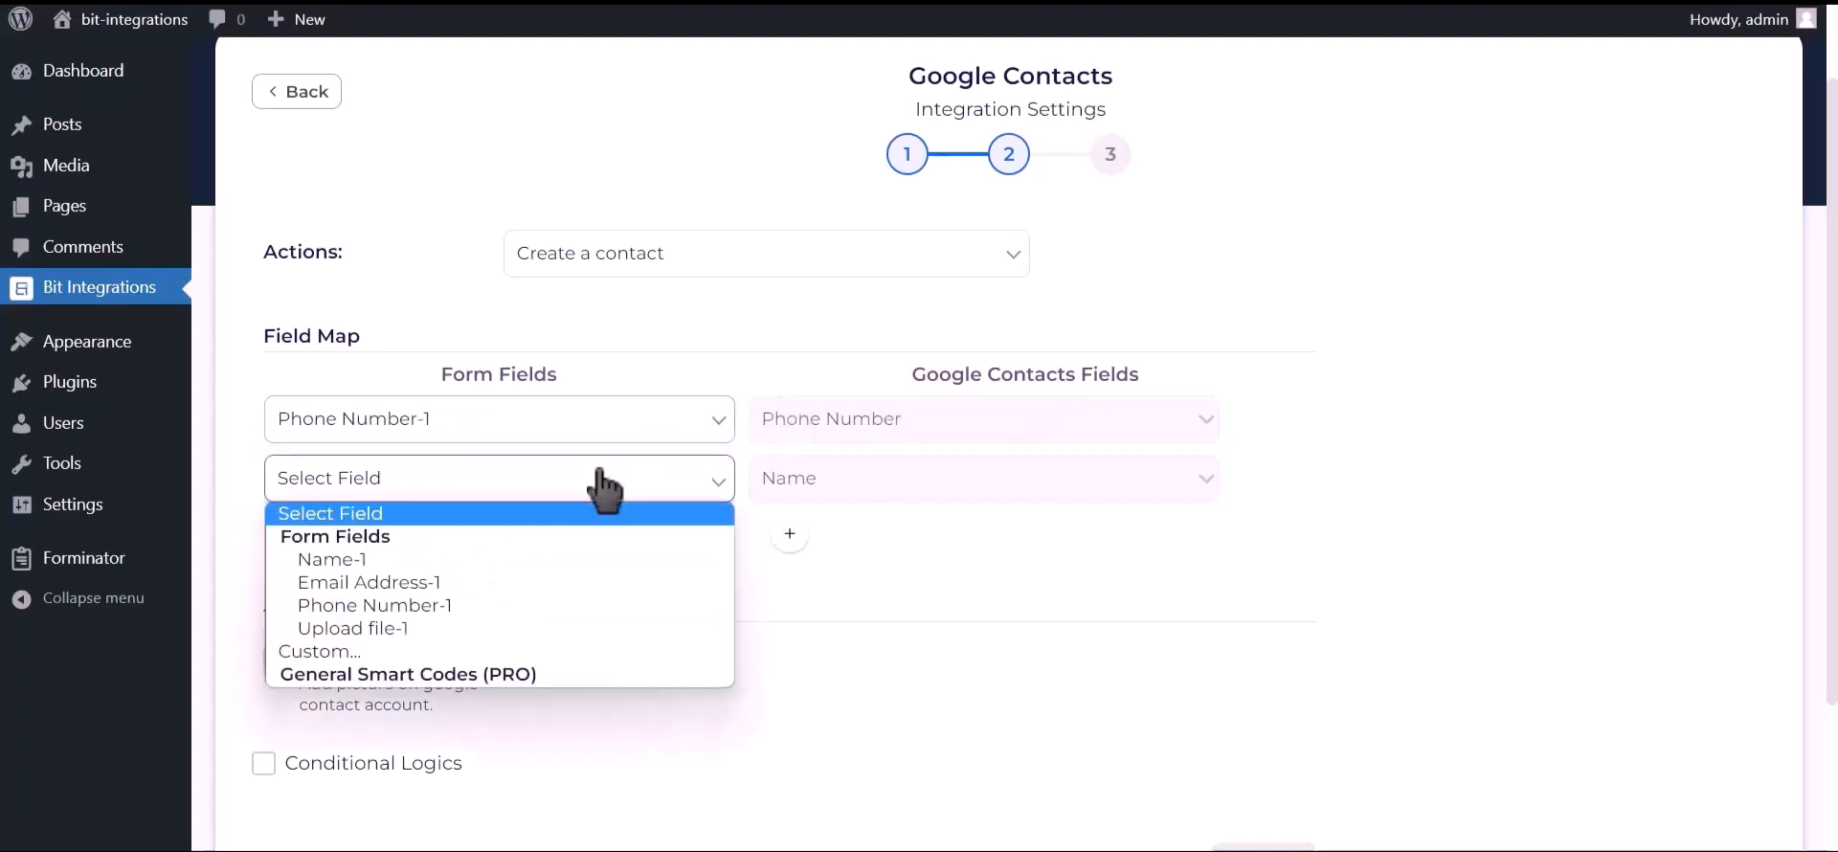
{"action": "left_click", "coordinate": [464, 555]}
{"action": "left_click", "coordinate": [789, 533]}
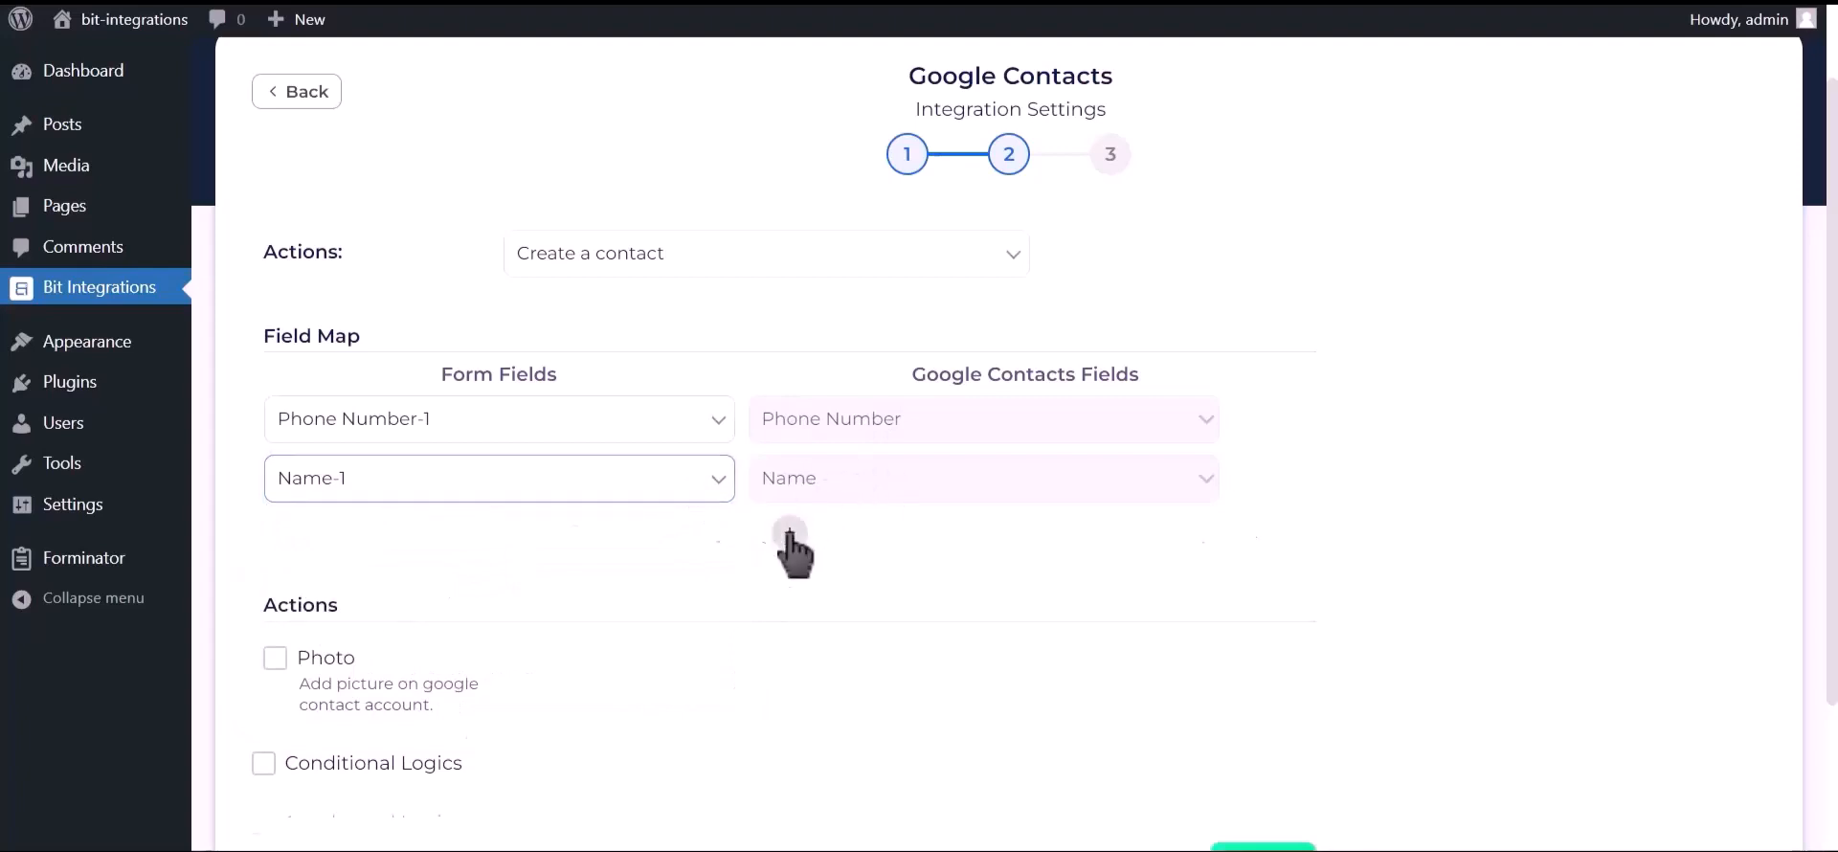
{"action": "left_click", "coordinate": [552, 552]}
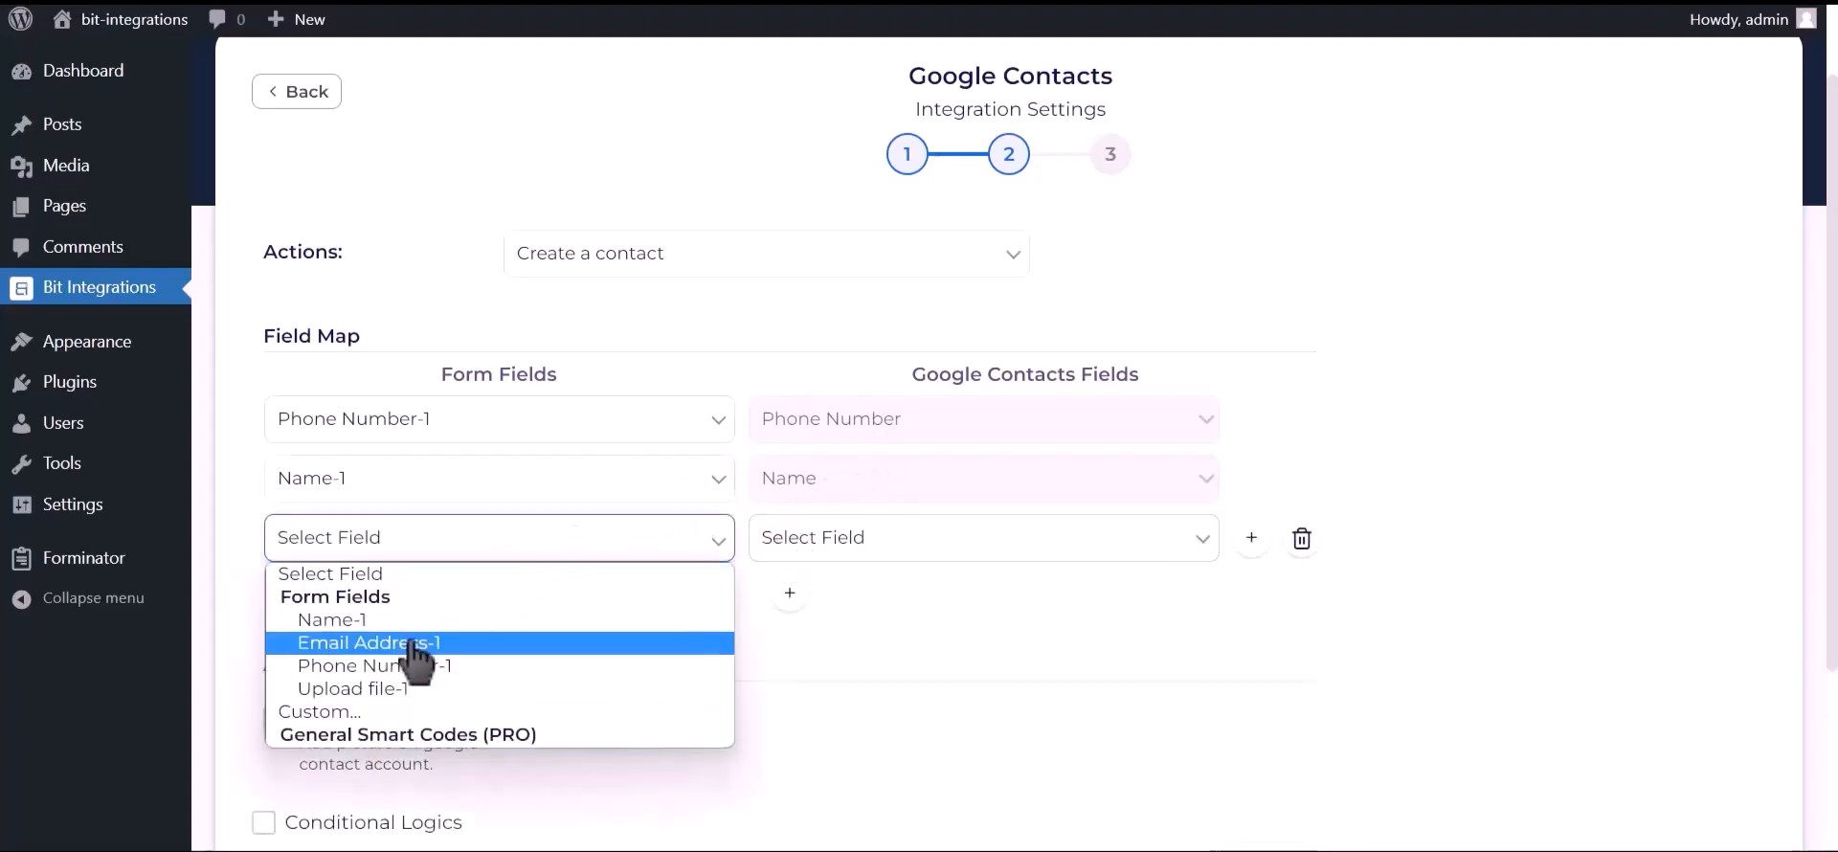
{"action": "left_click", "coordinate": [445, 644]}
{"action": "left_click", "coordinate": [876, 548]}
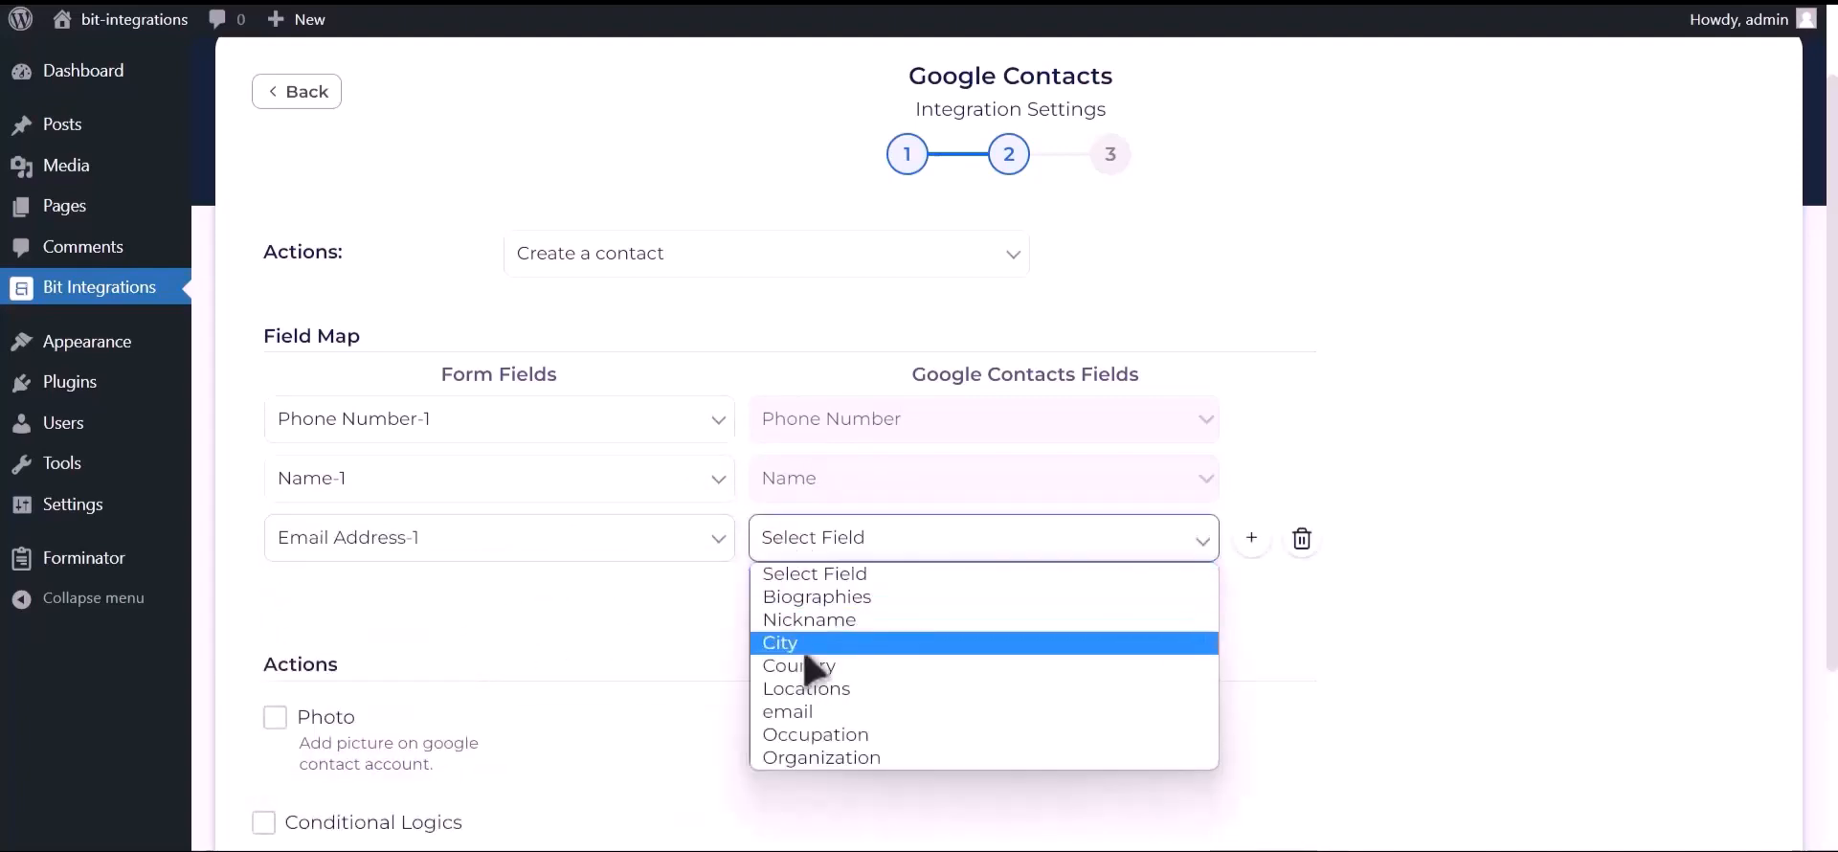
{"action": "left_click", "coordinate": [806, 713]}
{"action": "scroll", "coordinate": [750, 648], "scroll_direction": "down", "scroll_amount": 2}
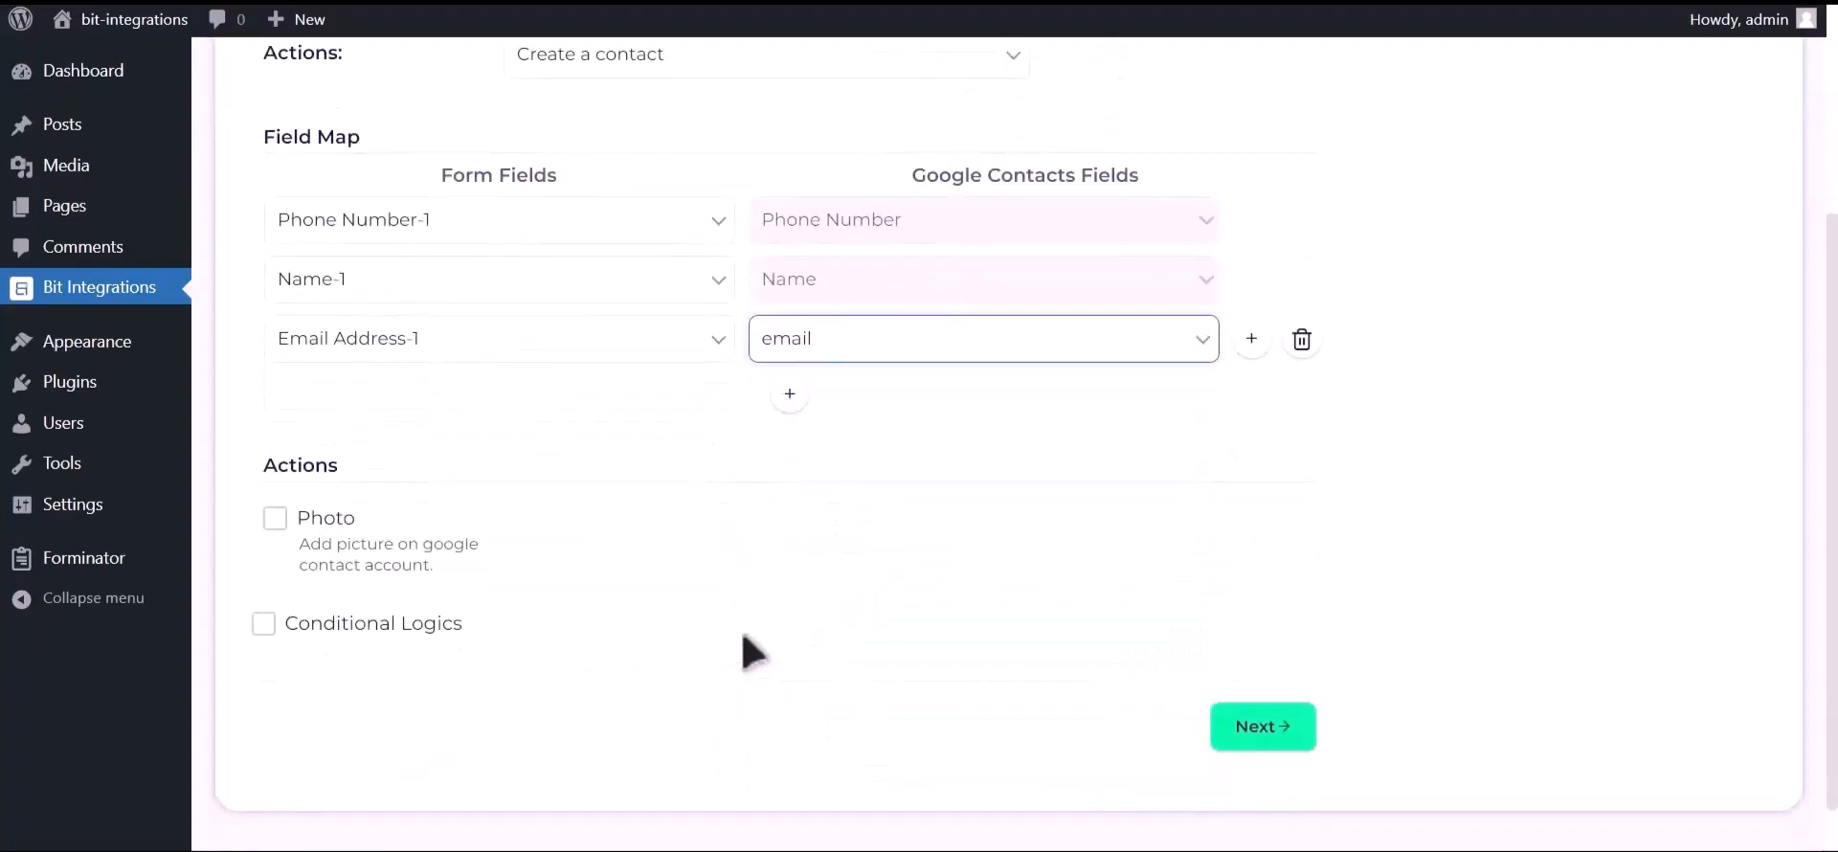
Enable the Photo action and use Upload file-1 as the contact's photo
{"action": "left_click", "coordinate": [275, 521]}
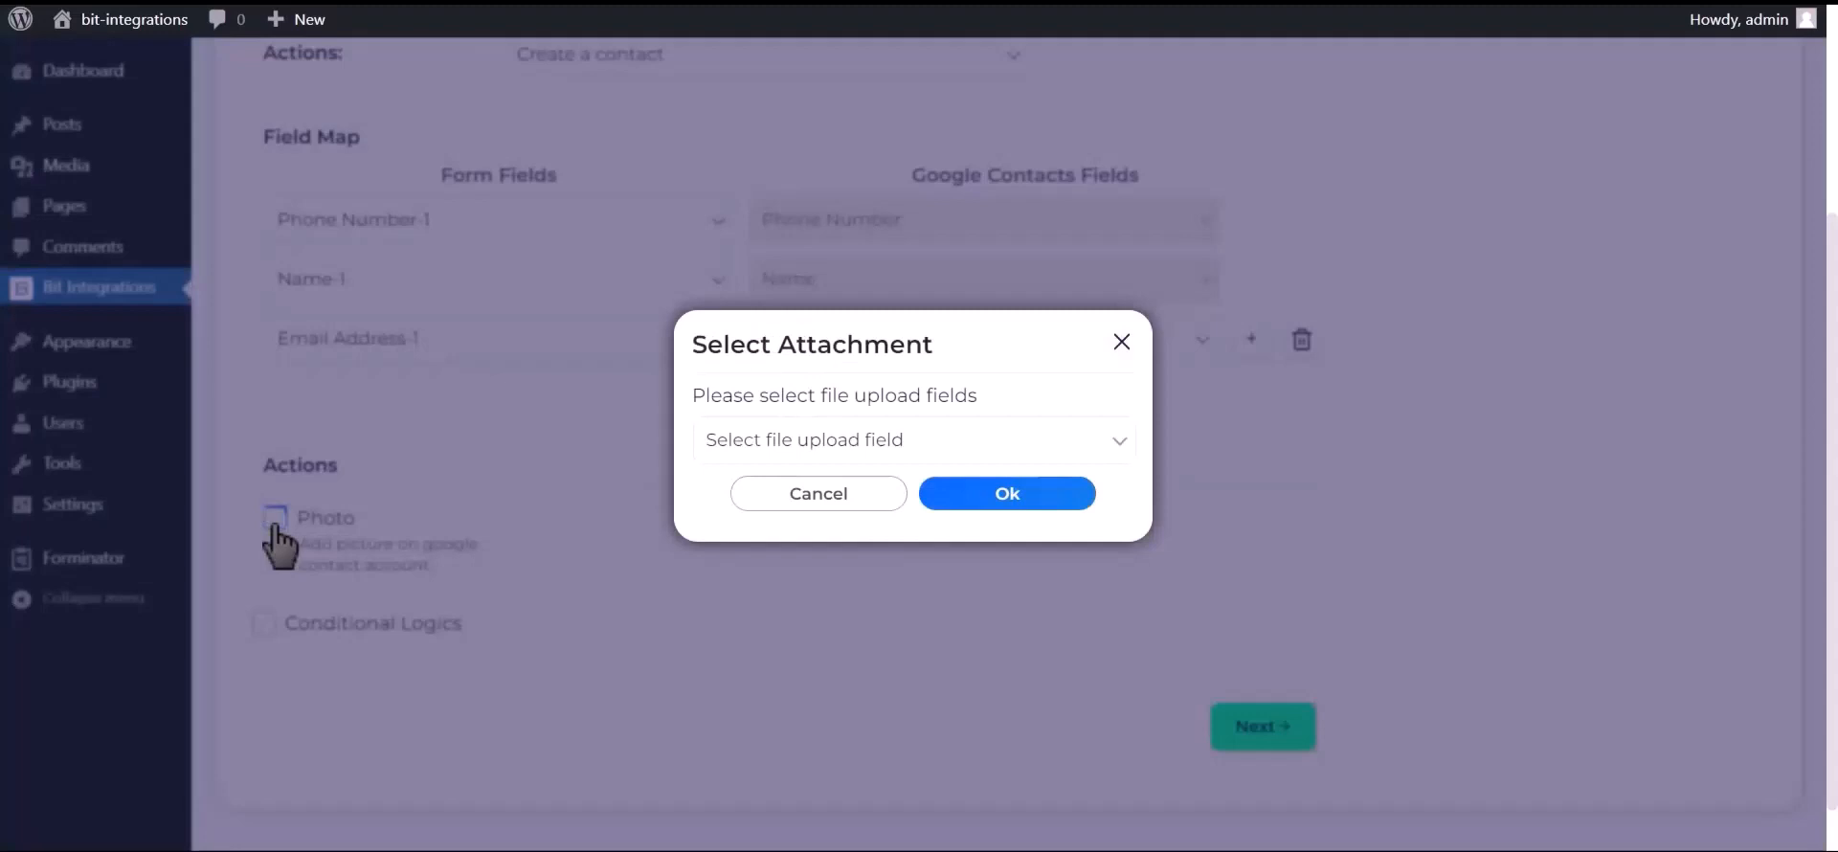
{"action": "left_click", "coordinate": [895, 448]}
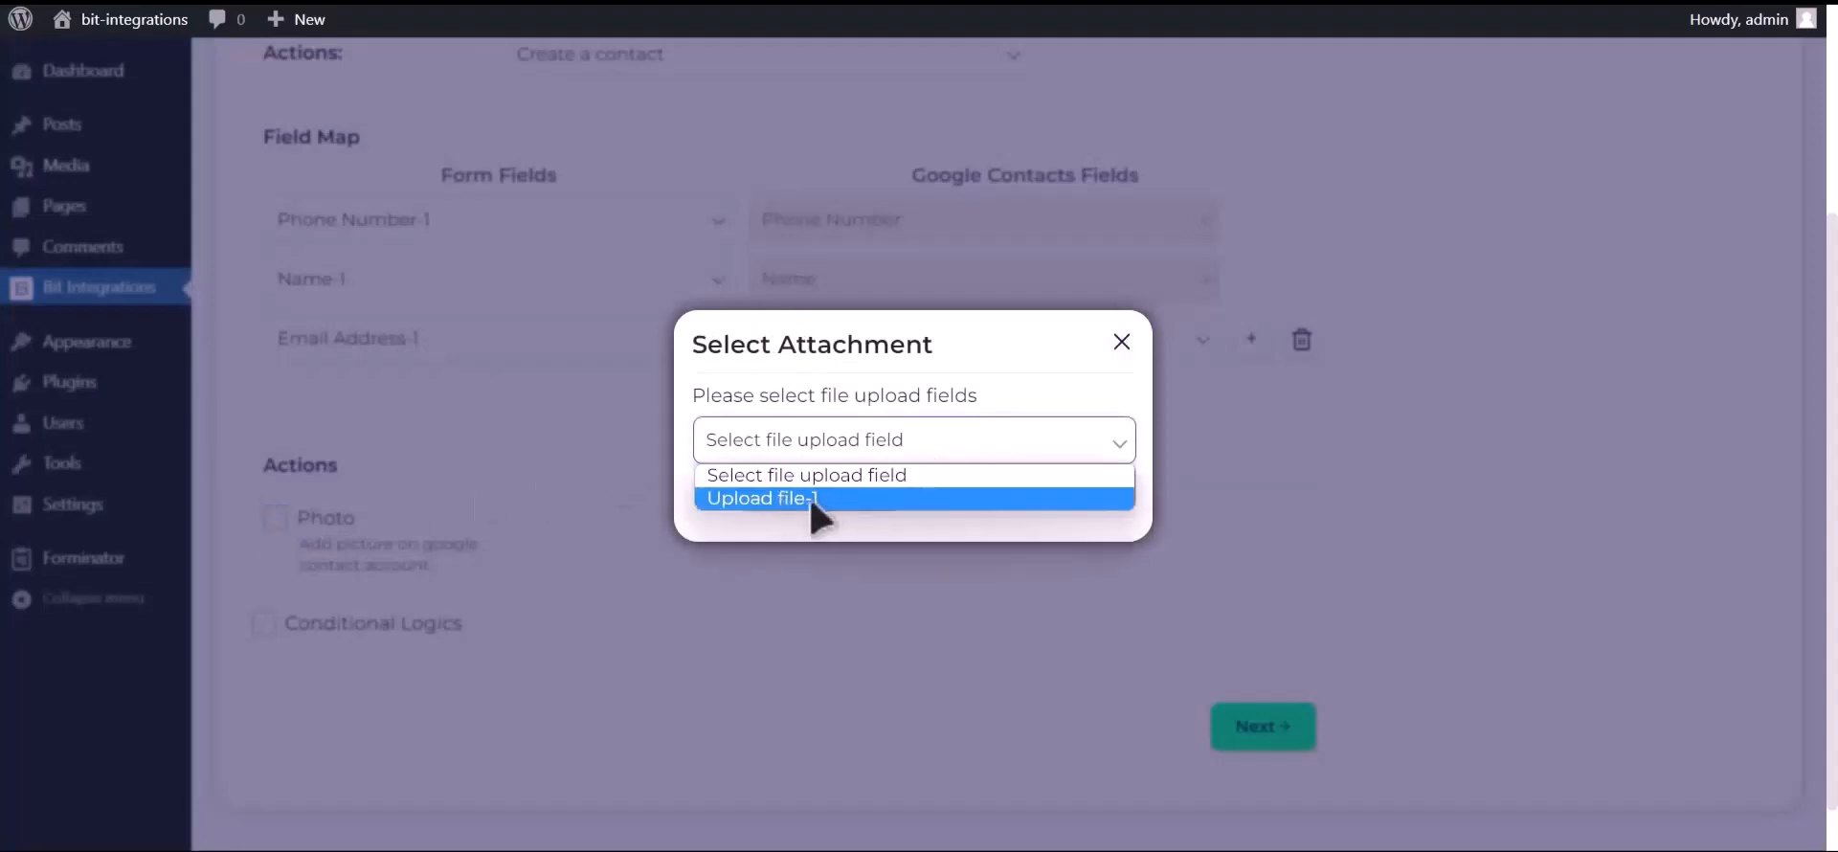
{"action": "left_click", "coordinate": [809, 499]}
{"action": "left_click", "coordinate": [1026, 493]}
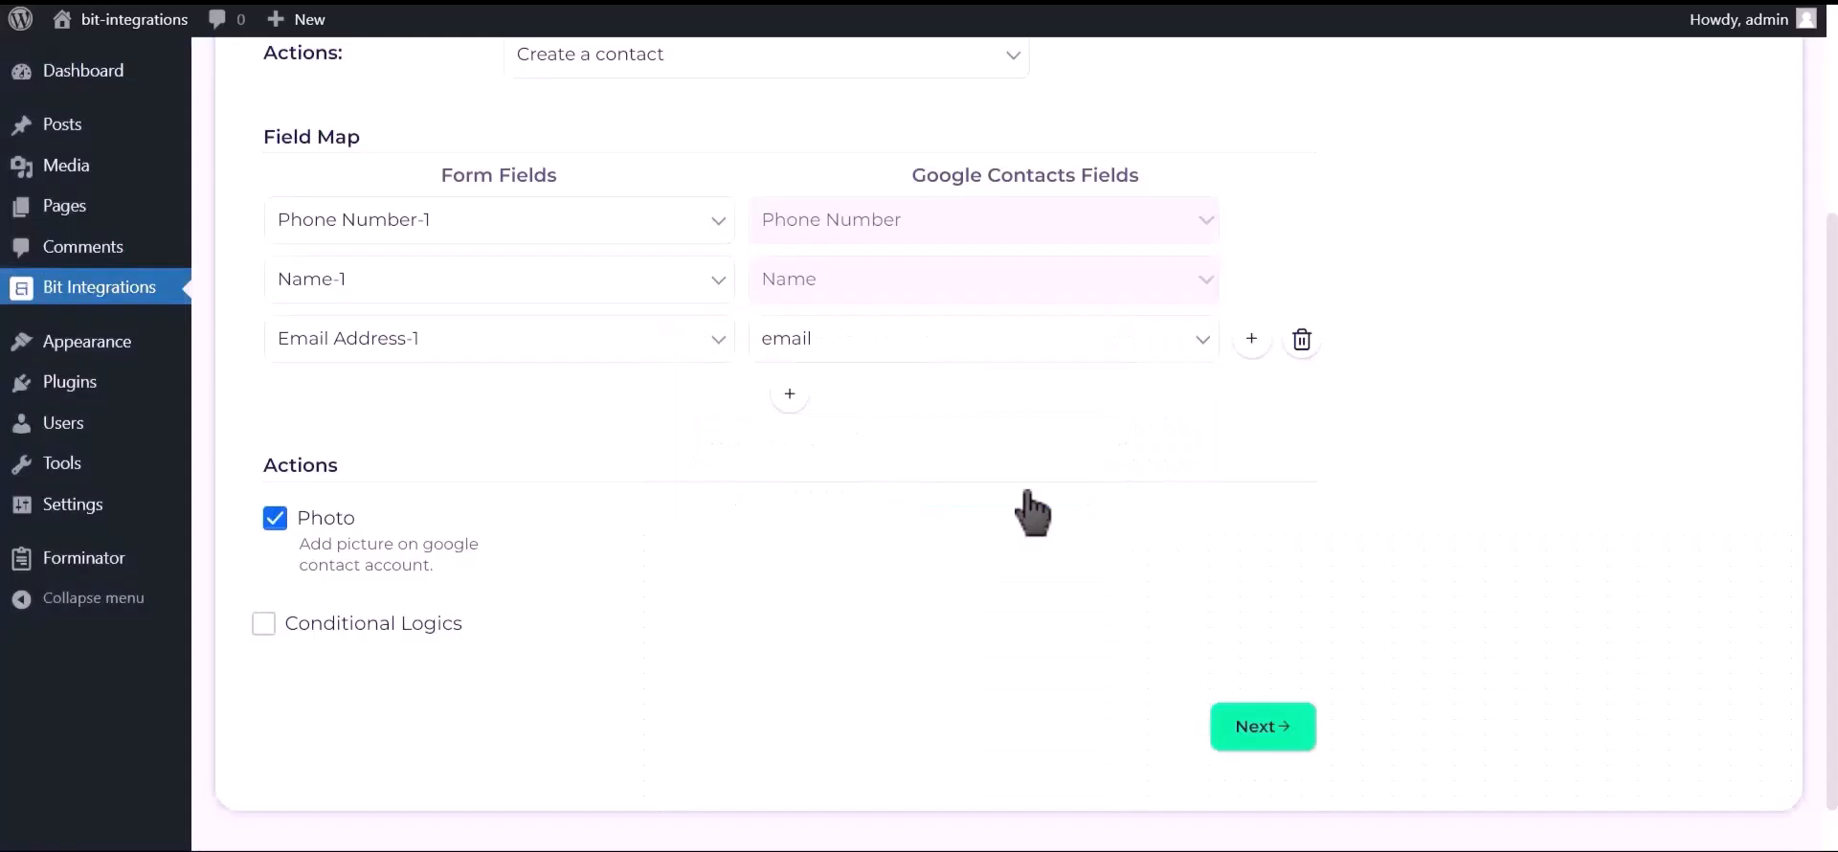
Leave Conditional Logics off, then Finish & Save the Google Contacts integration
{"action": "left_click", "coordinate": [400, 643]}
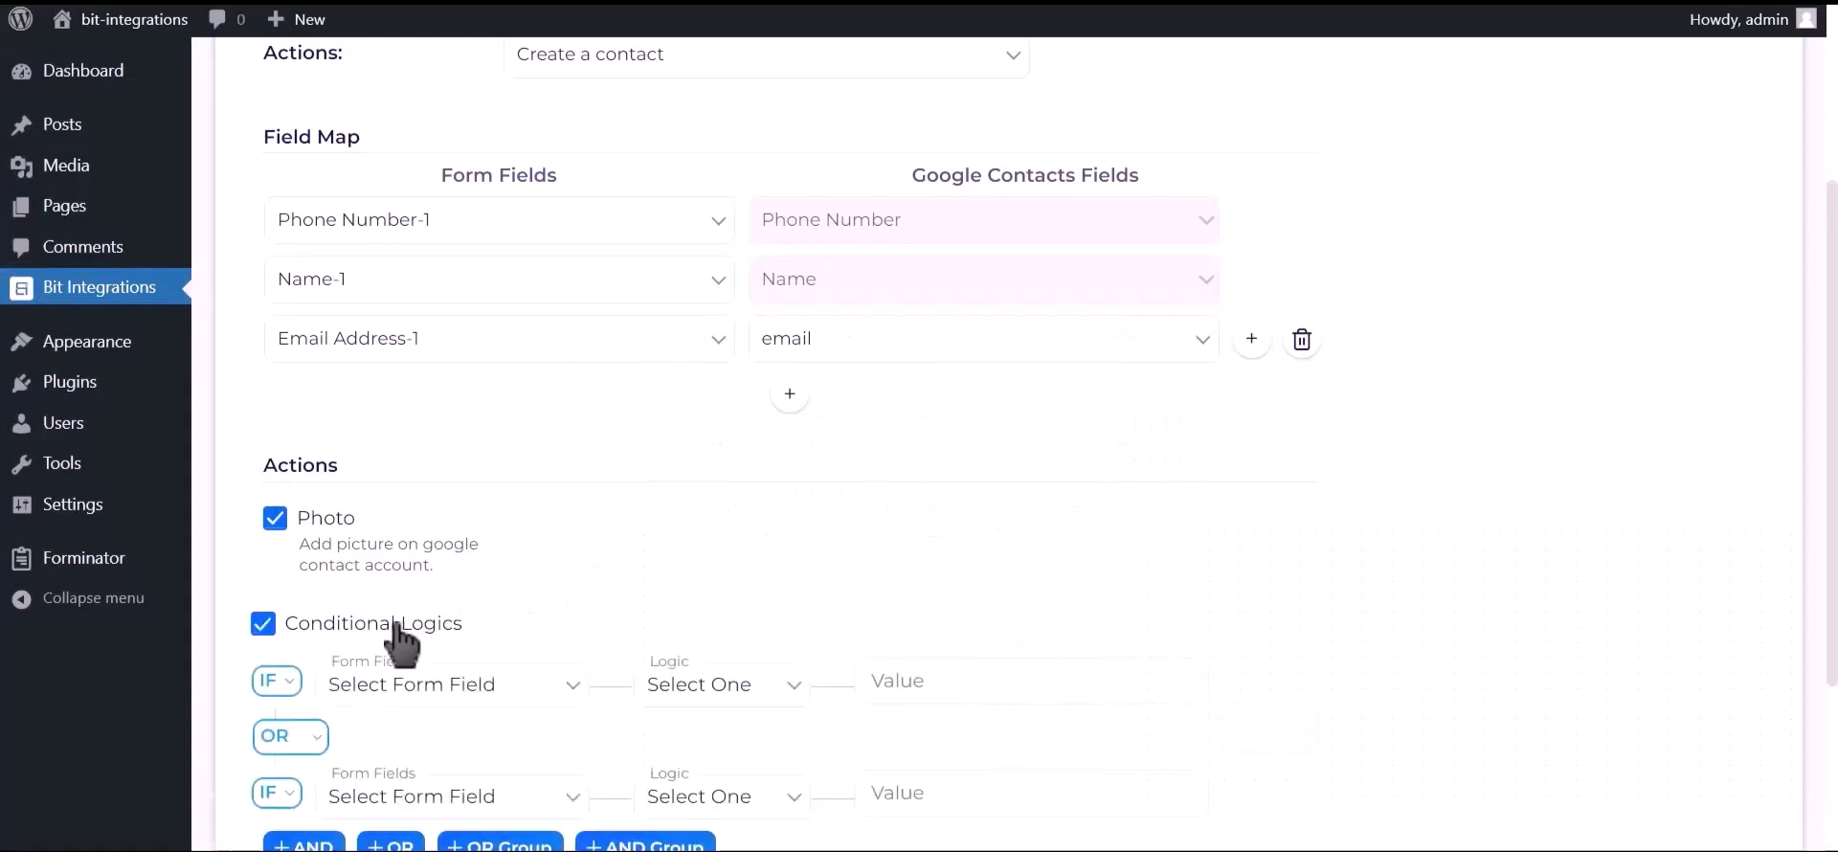
{"action": "scroll", "coordinate": [398, 636], "scroll_direction": "down", "scroll_amount": 2}
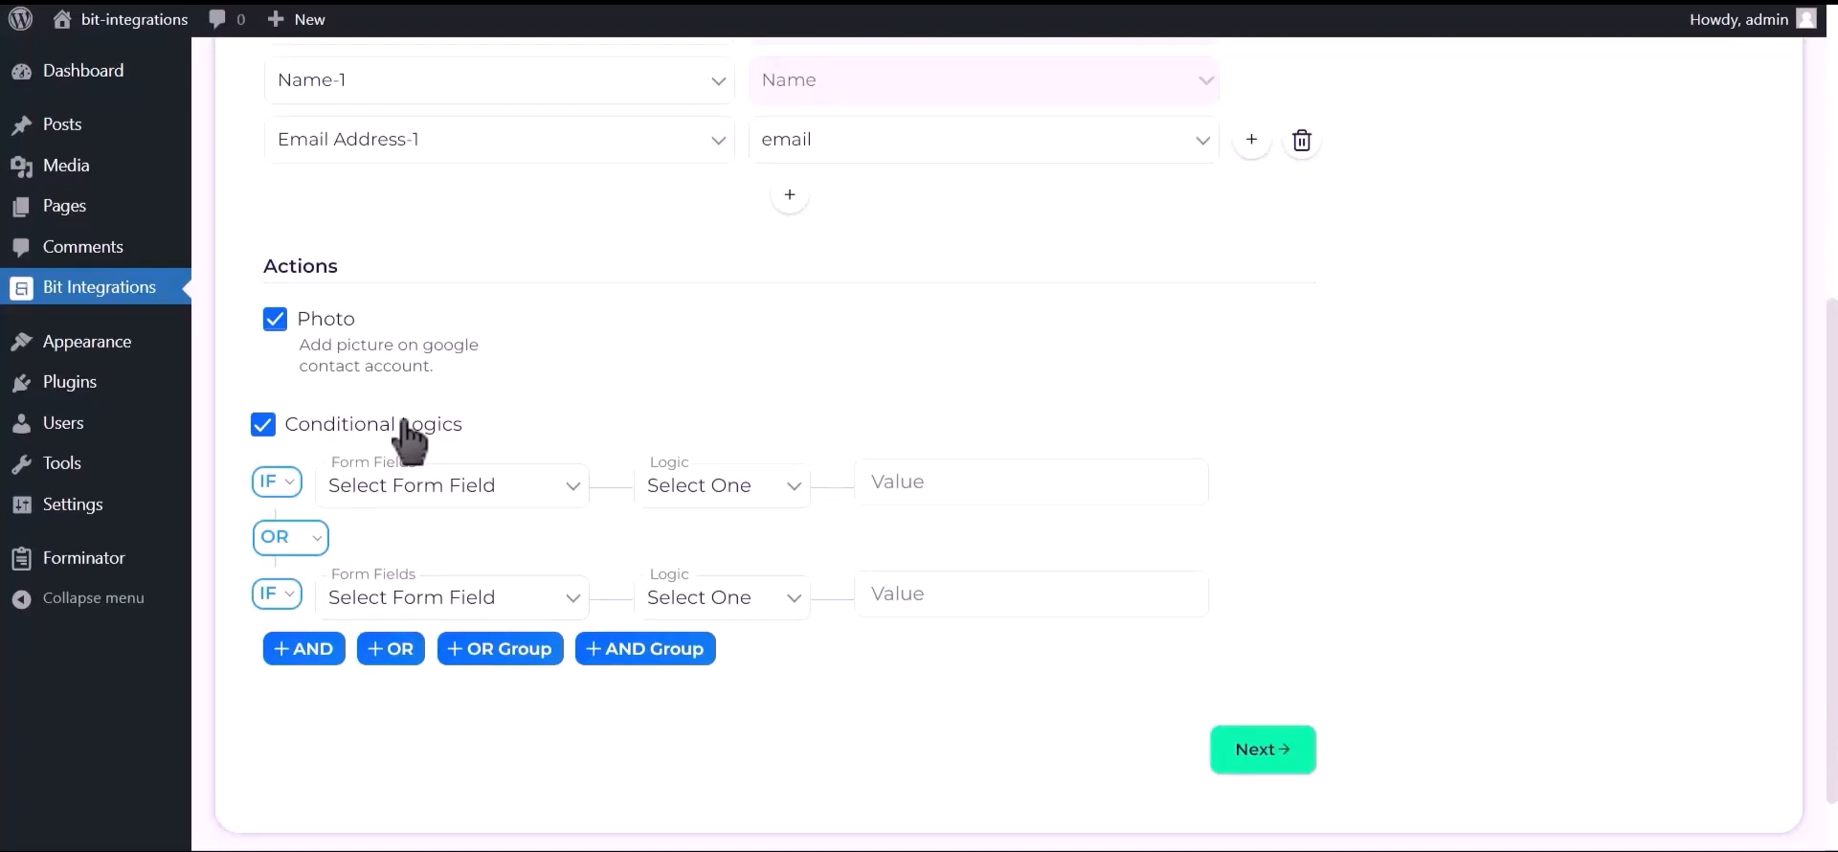
{"action": "left_click", "coordinate": [407, 438]}
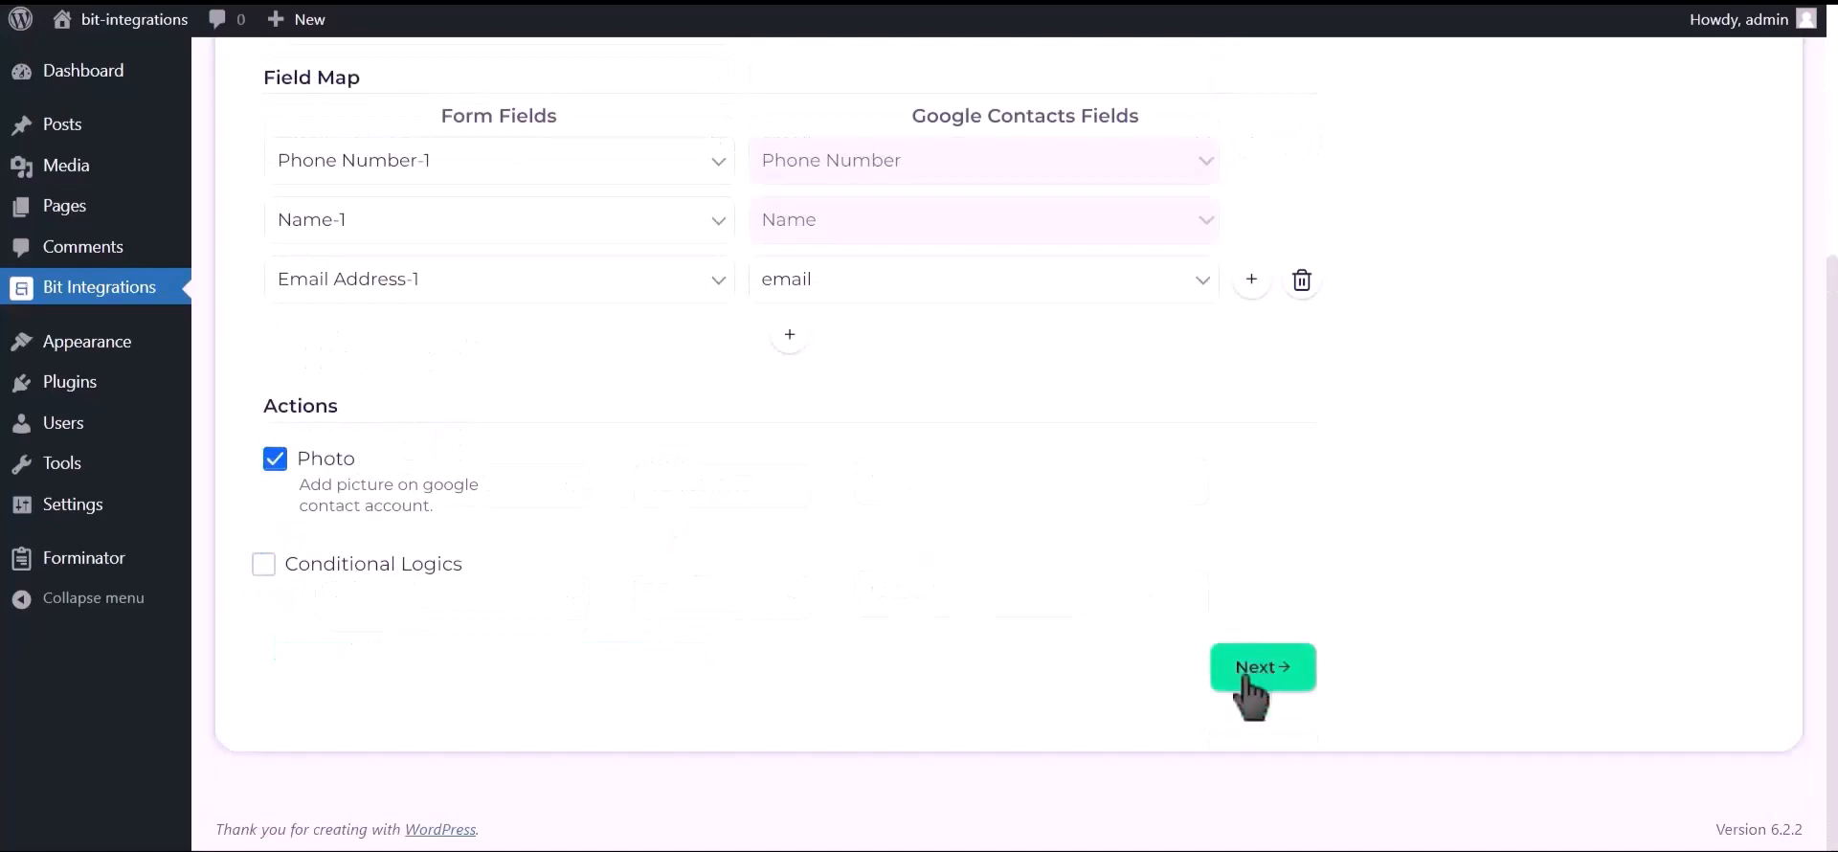
{"action": "left_click", "coordinate": [1279, 678]}
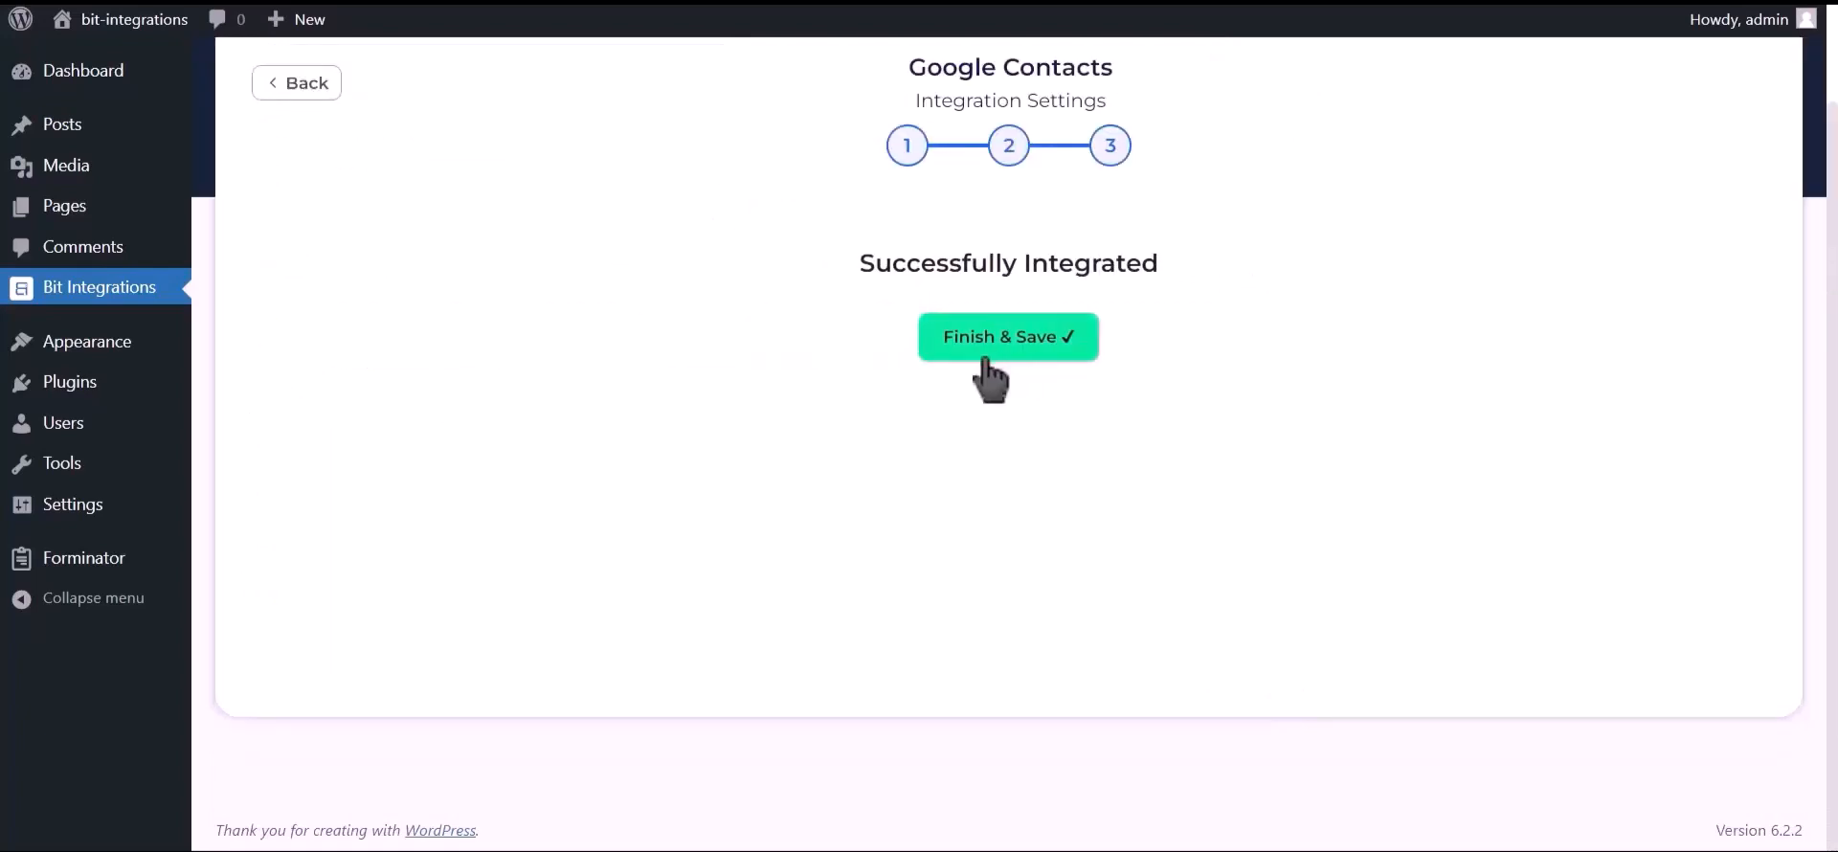
{"action": "left_click", "coordinate": [1020, 354]}
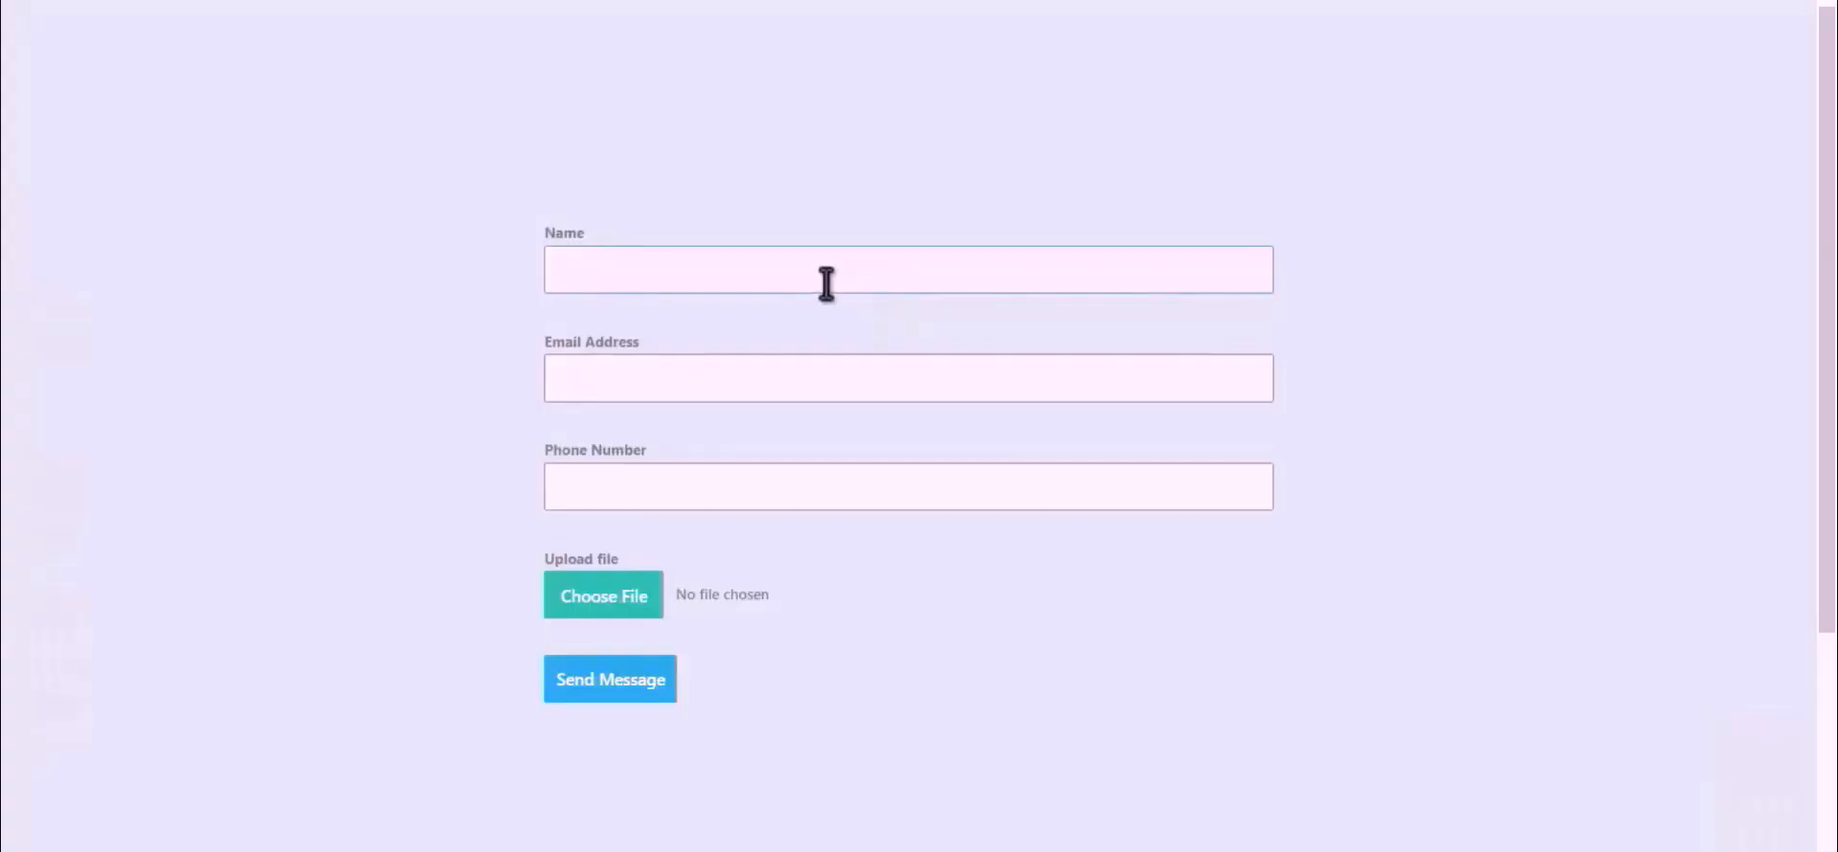
Fill the contact form with the name 'Bit Integrations', an email address and a phone number
{"action": "left_click", "coordinate": [826, 283]}
{"action": "type", "text": "Bit Integrations"}
{"action": "left_click", "coordinate": [891, 372]}
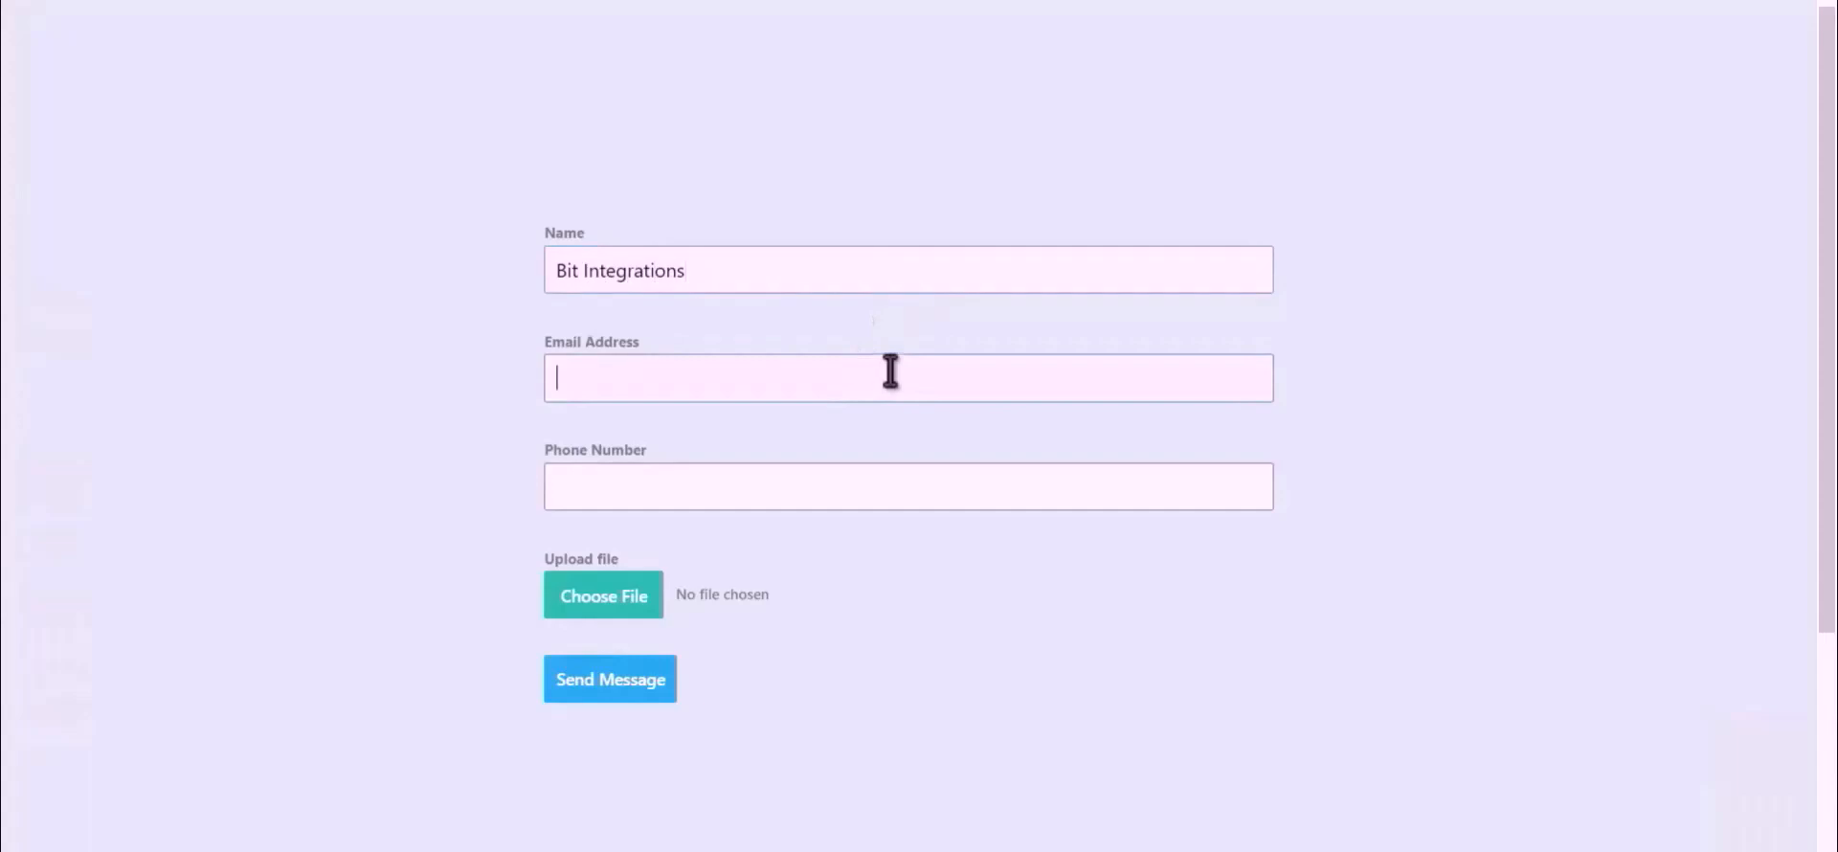
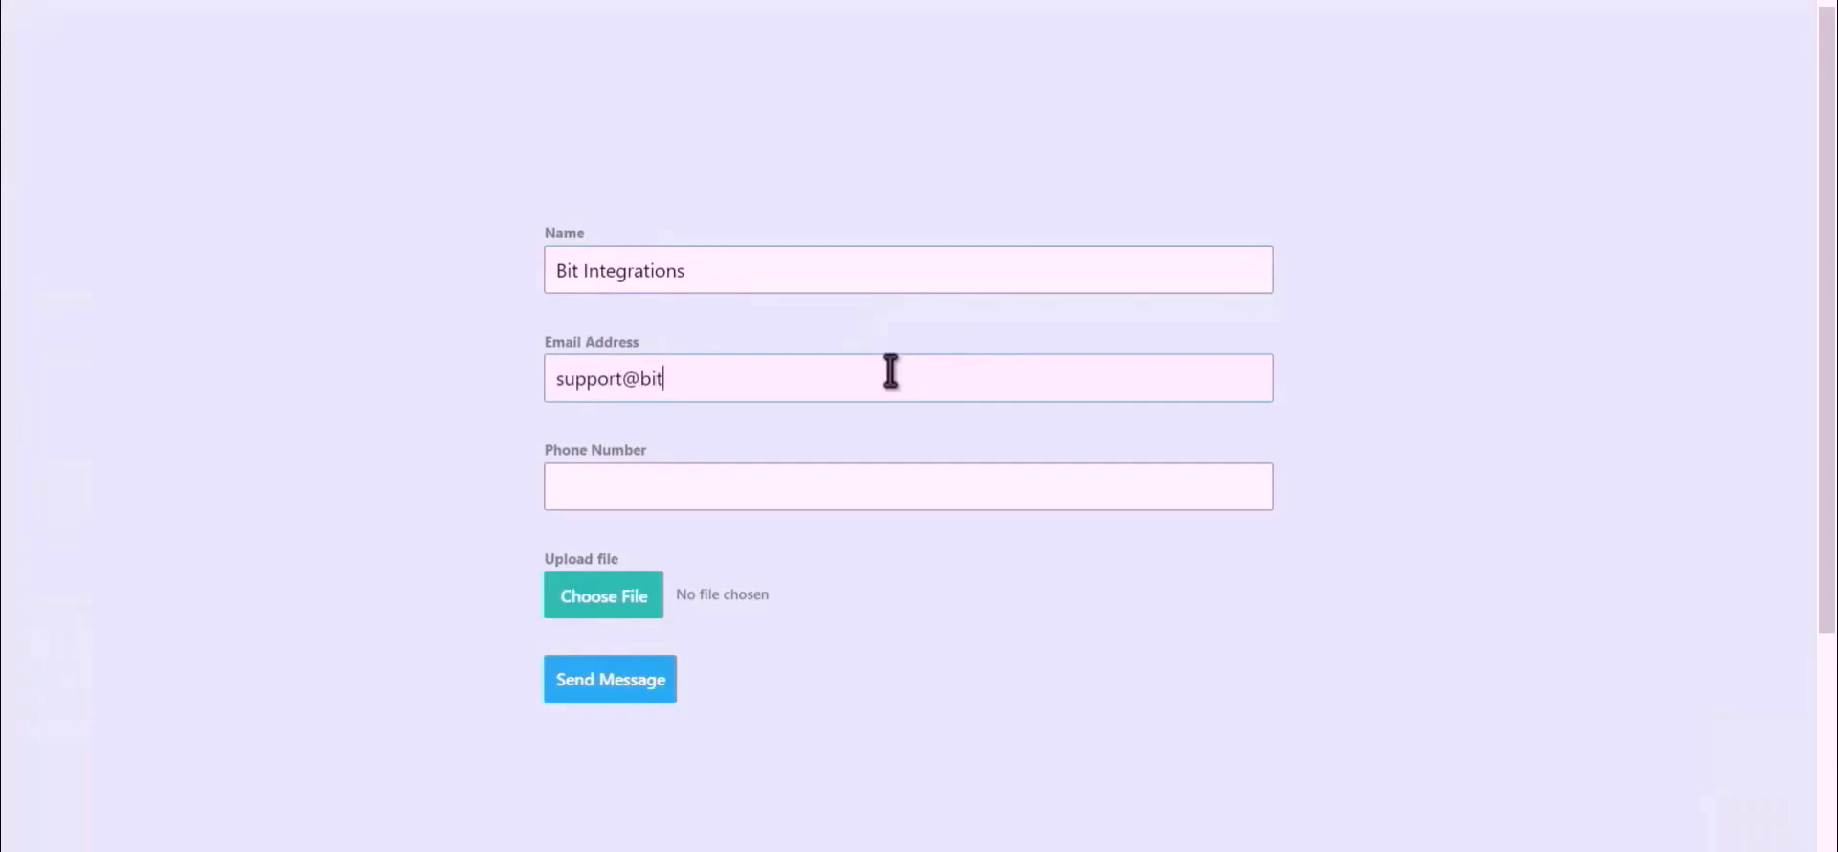
{"action": "left_click", "coordinate": [802, 494]}
{"action": "type", "text": "444555666"}
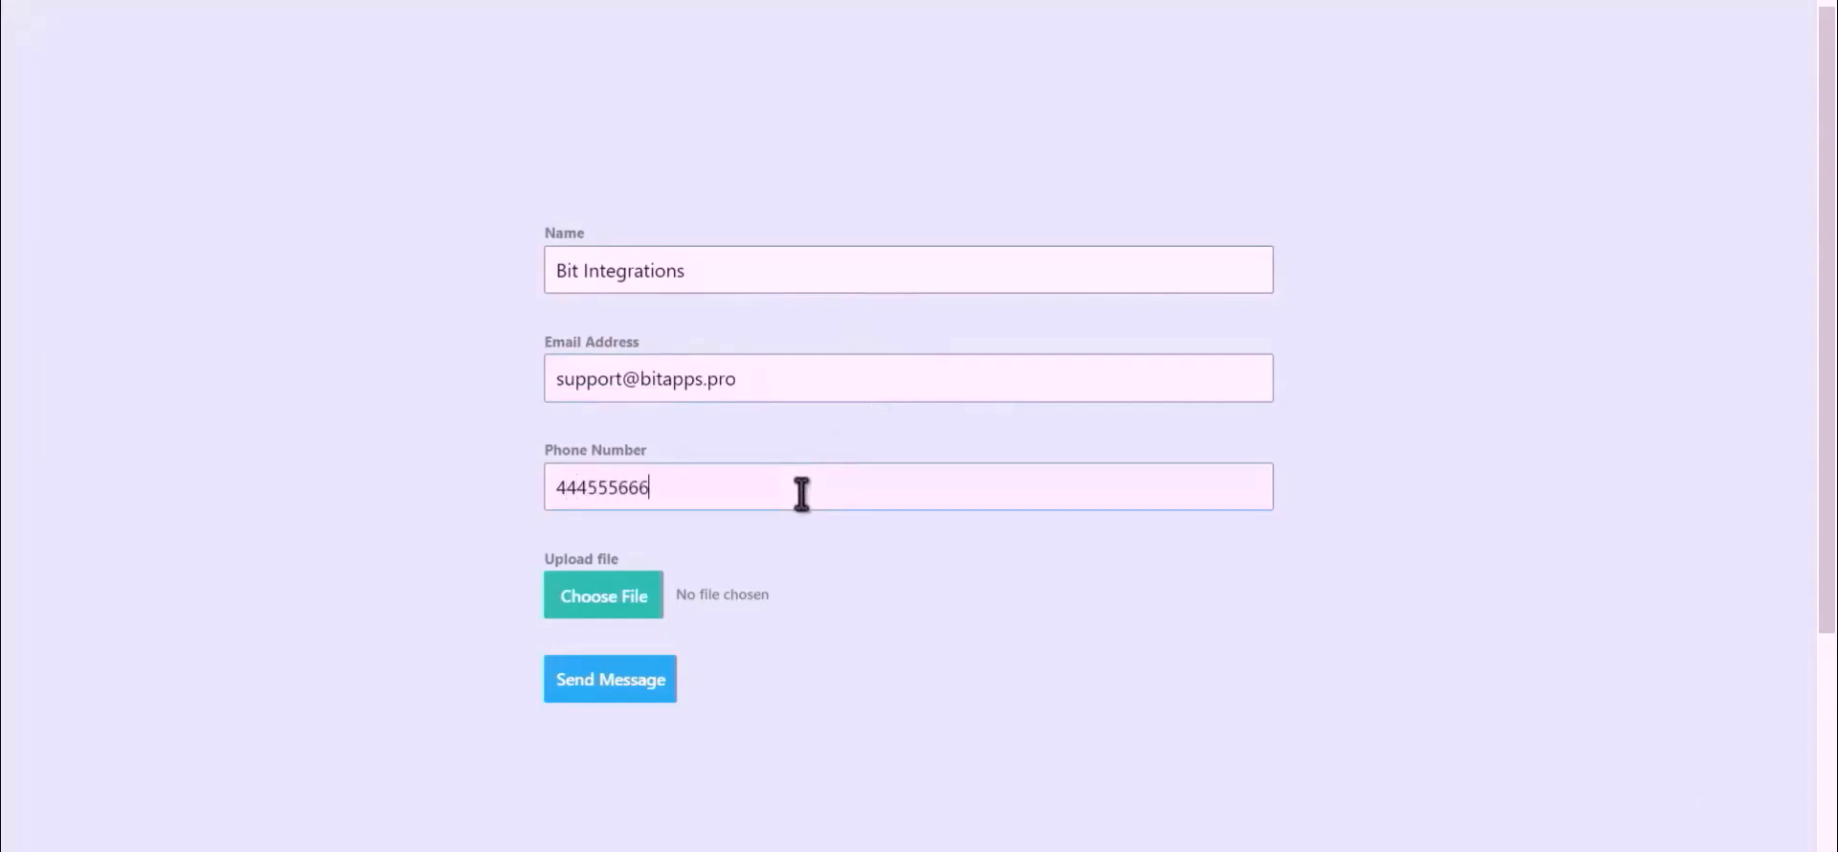
Attach the Bit Integrations.png image and submit the form
{"action": "left_click", "coordinate": [577, 618]}
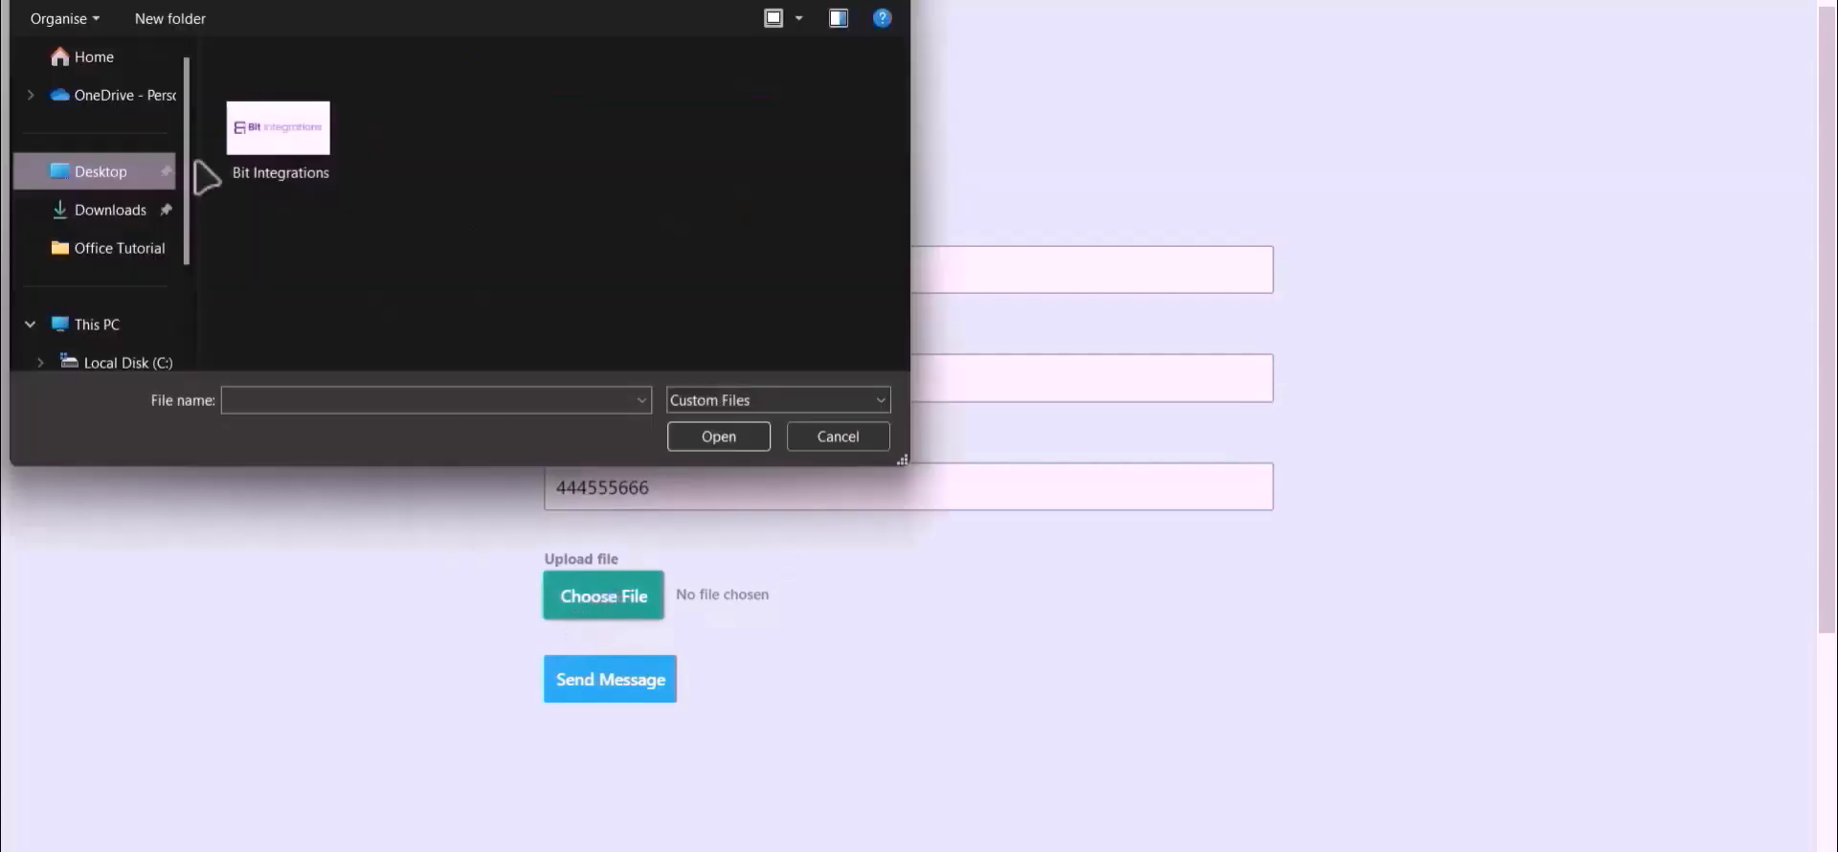
{"action": "left_click", "coordinate": [263, 134]}
{"action": "double_click", "coordinate": [263, 134]}
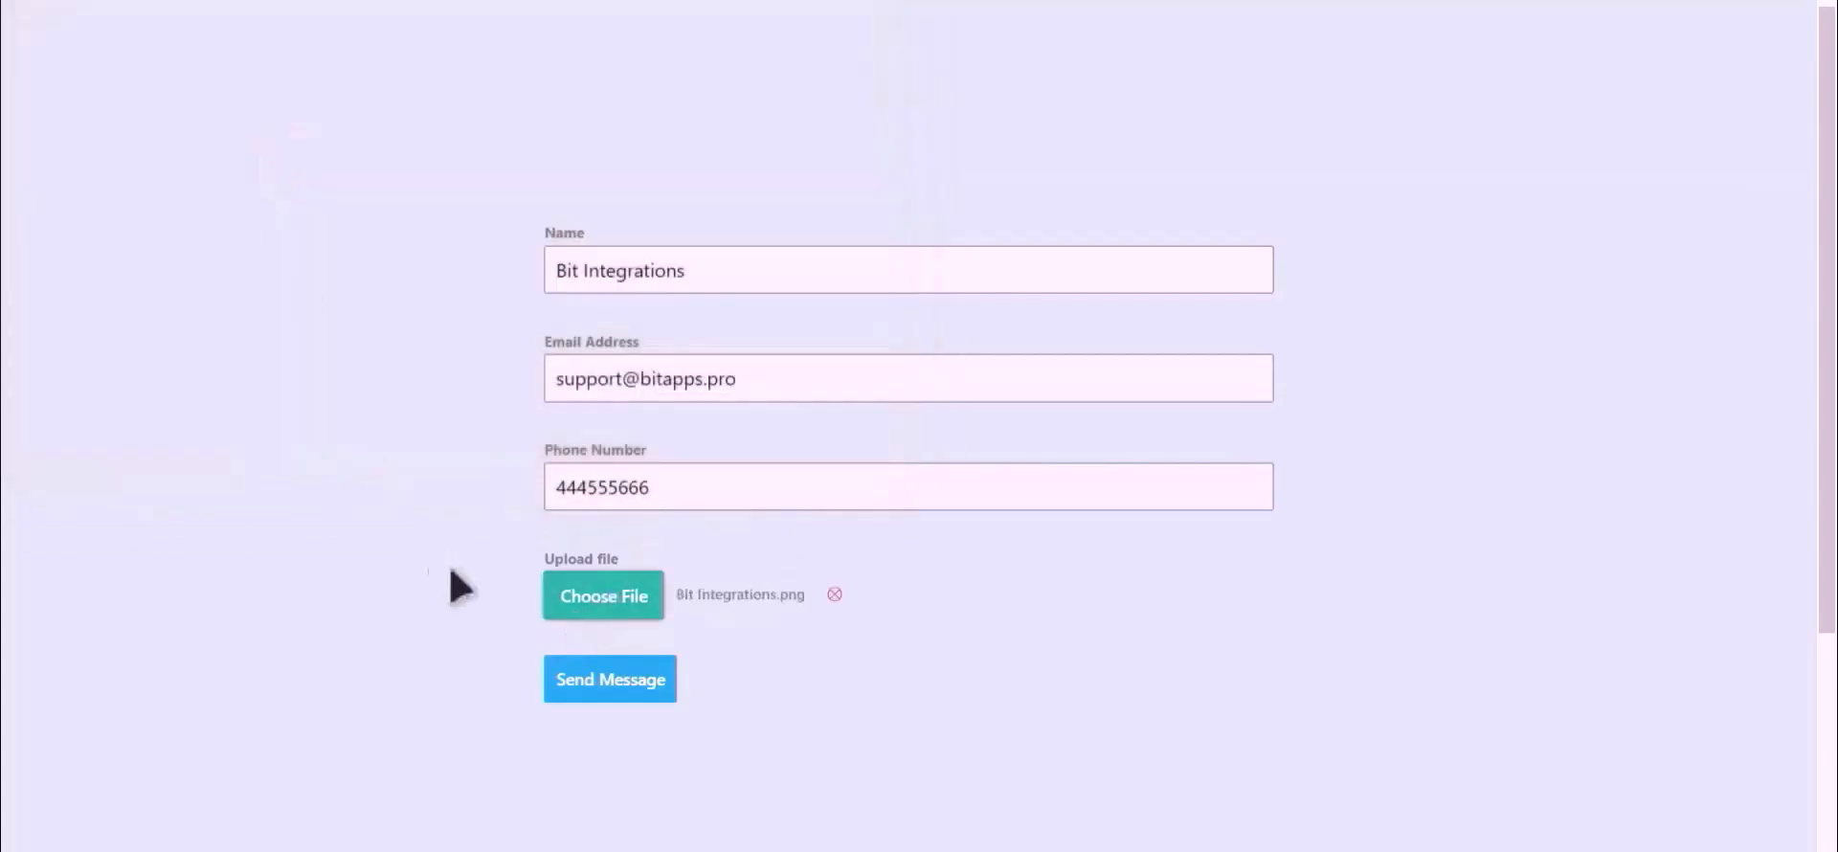
{"action": "left_click", "coordinate": [611, 681]}
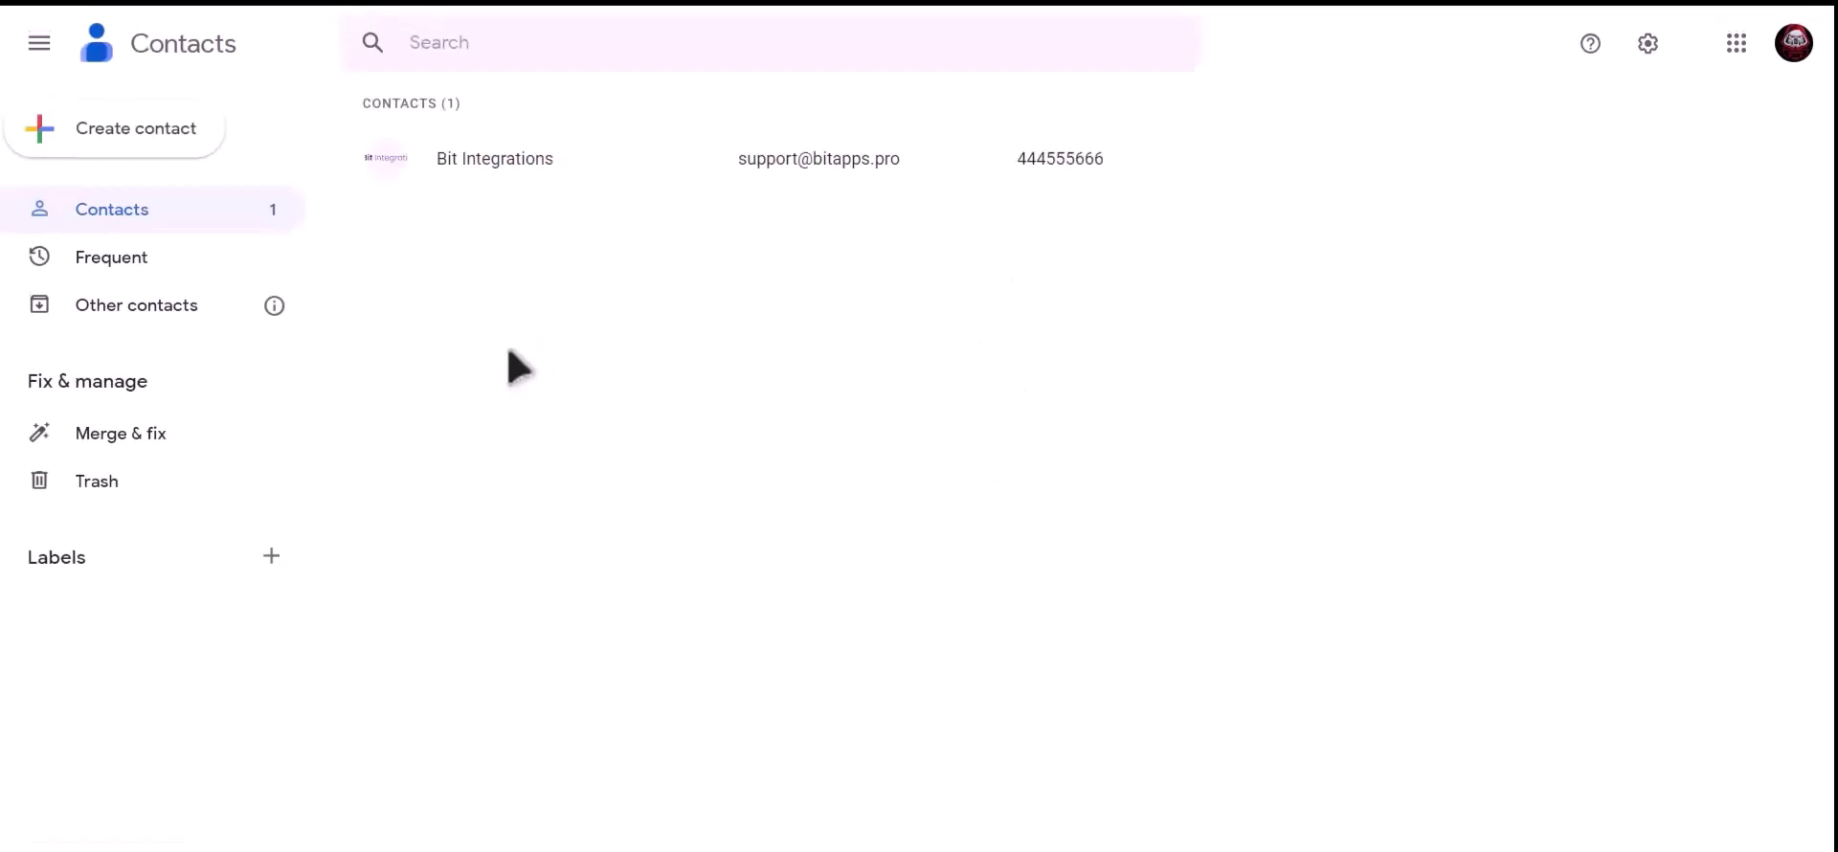
Open the Bit Integrations contact in Google Contacts to view its photo, email and phone
{"action": "left_click", "coordinate": [584, 181]}
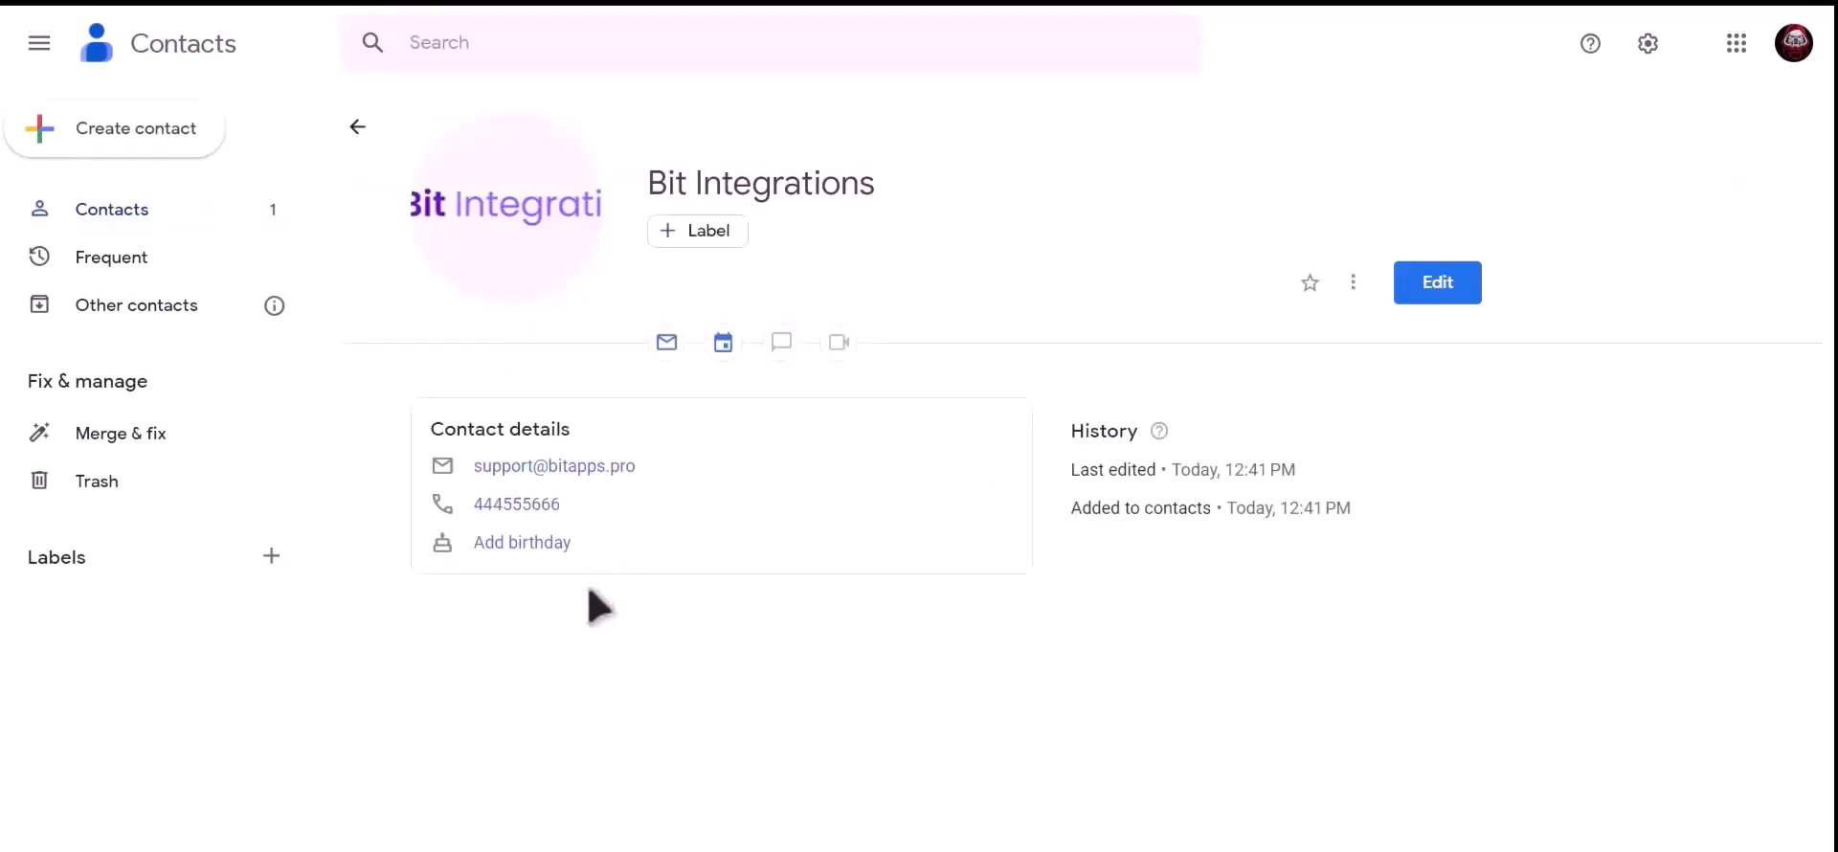